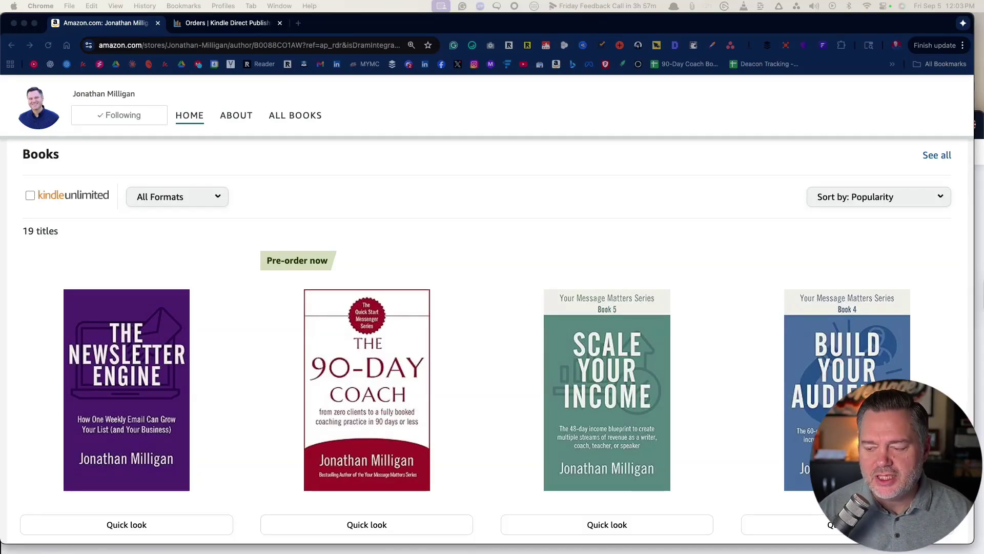
- Scroll the author's book list and open The 90-Day Coach Kindle page
{"action": "scroll", "coordinate": [486, 343], "scroll_direction": "down", "scroll_amount": 2}
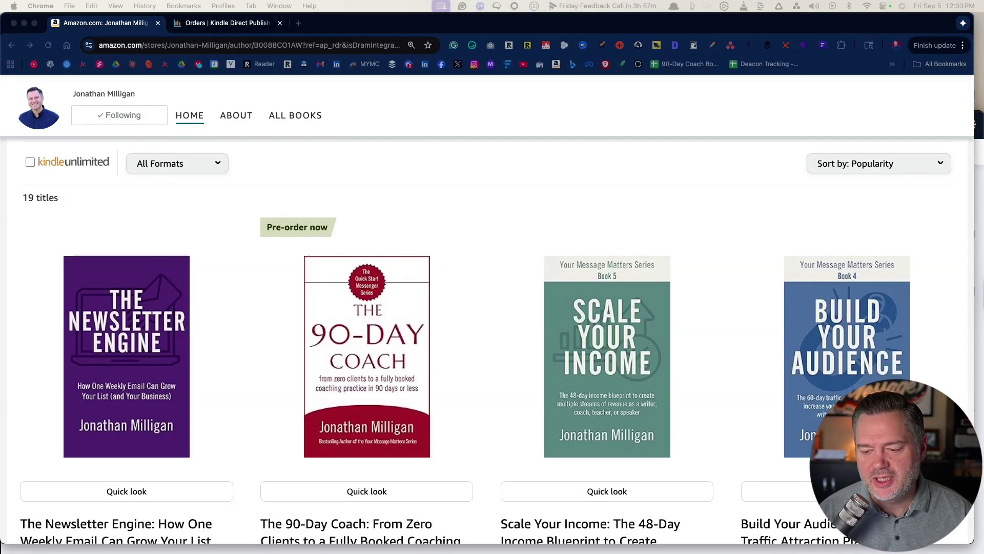
{"action": "scroll", "coordinate": [352, 288], "scroll_direction": "down", "scroll_amount": 2}
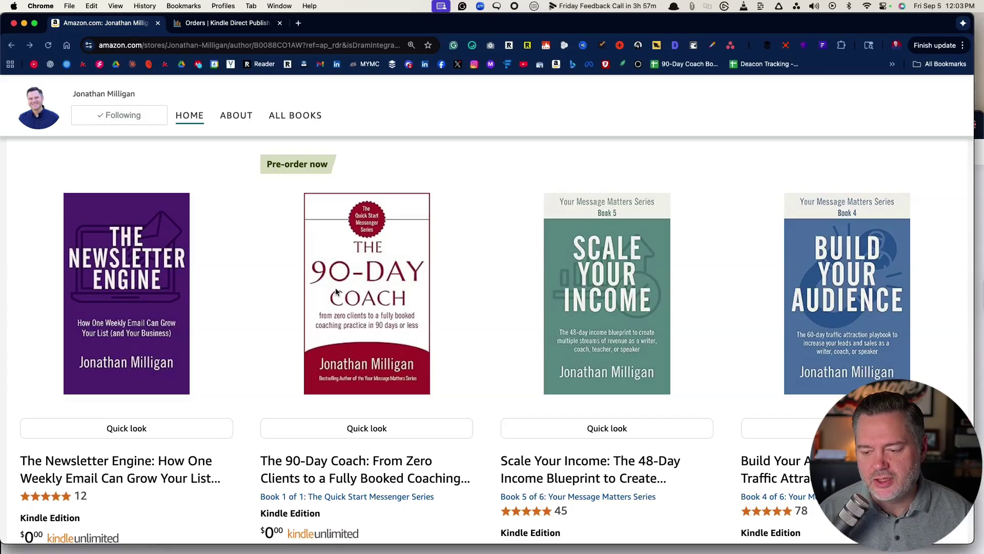
{"action": "left_click", "coordinate": [352, 289]}
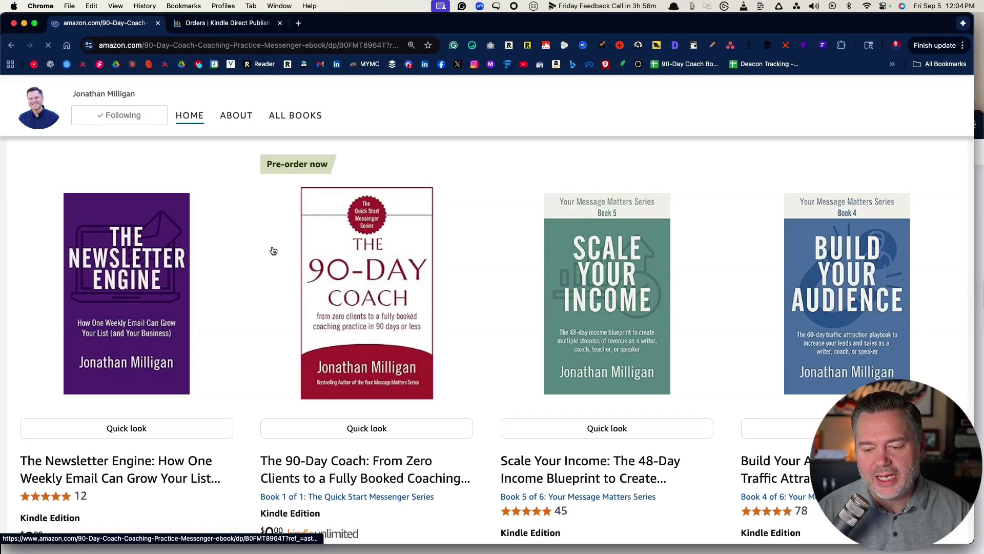
{"action": "scroll", "coordinate": [273, 251], "scroll_direction": "down", "scroll_amount": 3}
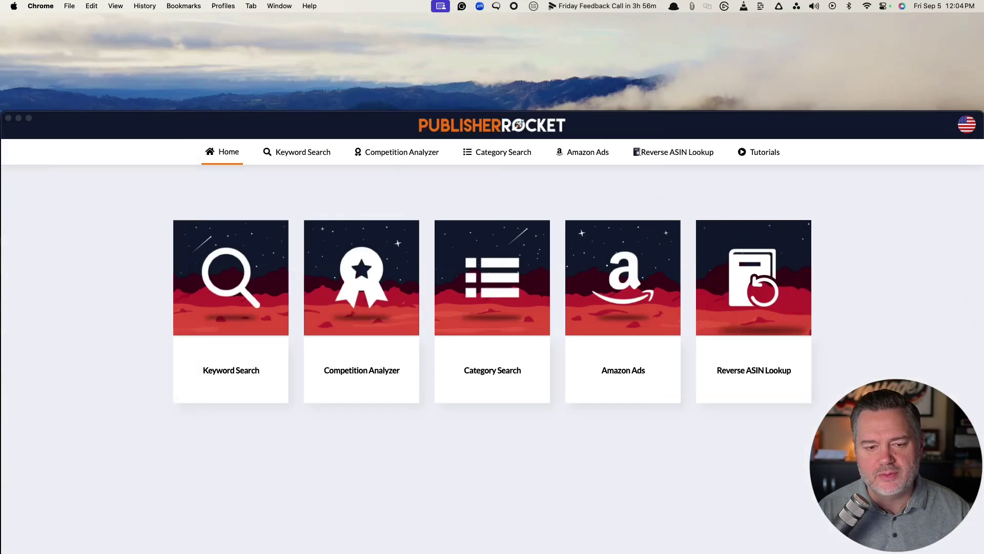
- Move the Publisher Rocket window to the top and run a Kindle-only keyword search for 'business coaching'
{"action": "left_click", "coordinate": [292, 124]}
{"action": "left_click_drag", "start_coordinate": [293, 124], "coordinate": [295, 21]}
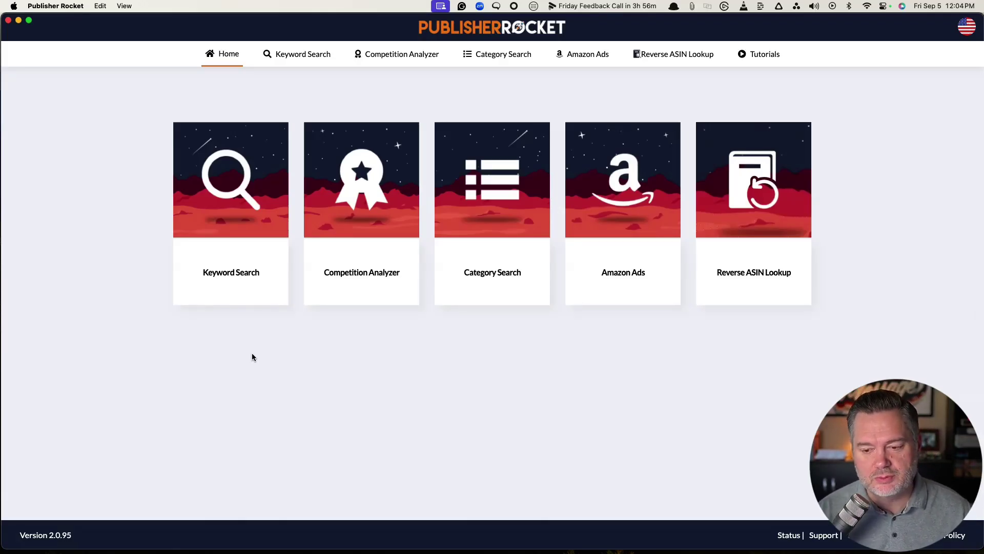
{"action": "left_click", "coordinate": [231, 190]}
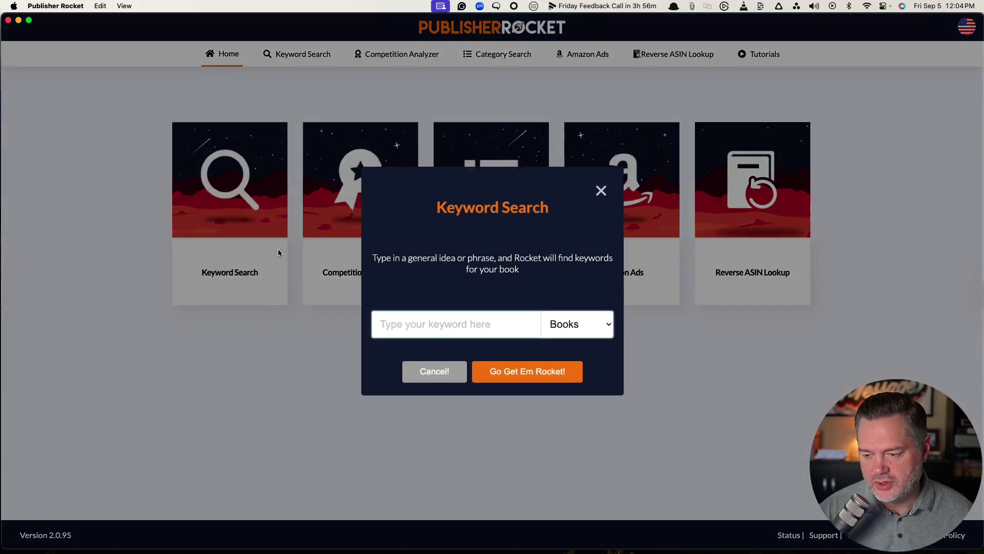
{"action": "left_click", "coordinate": [595, 327]}
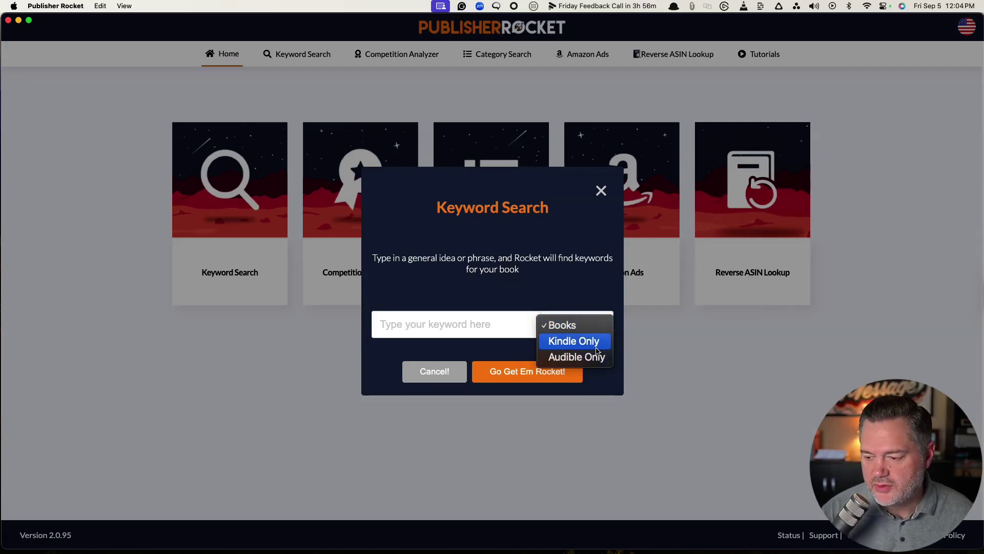
{"action": "left_click", "coordinate": [597, 352]}
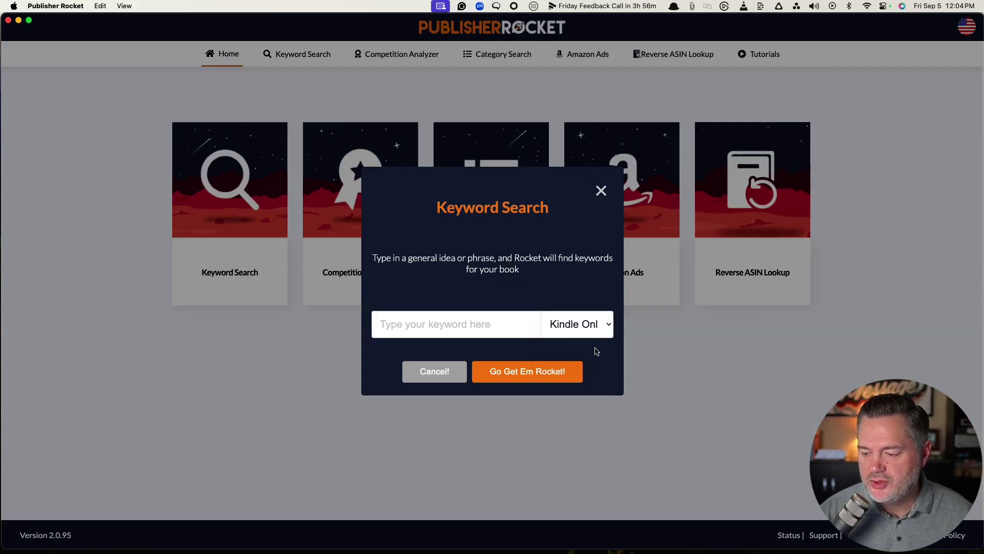
{"action": "left_click", "coordinate": [438, 324]}
{"action": "type", "text": "busine"}
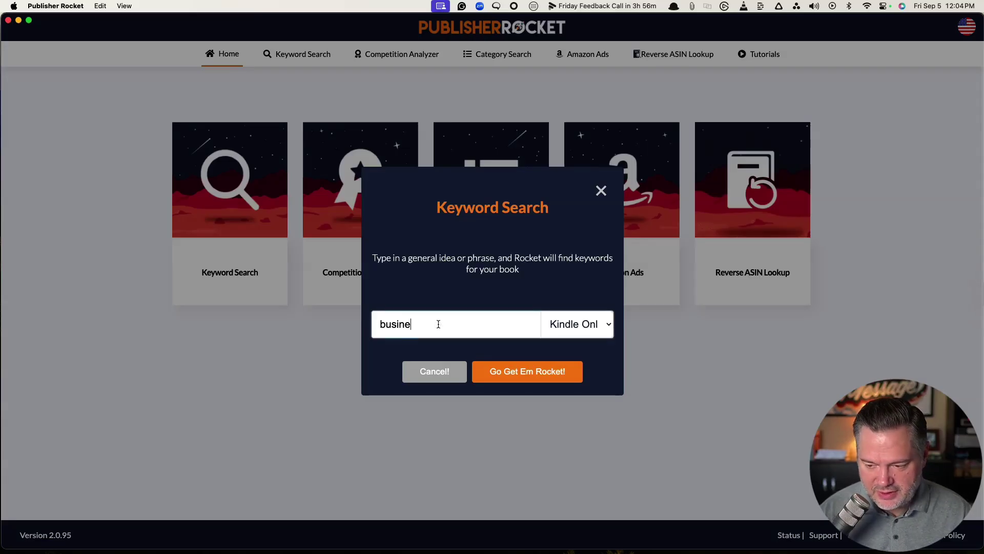
{"action": "type", "text": "ss coaching"}
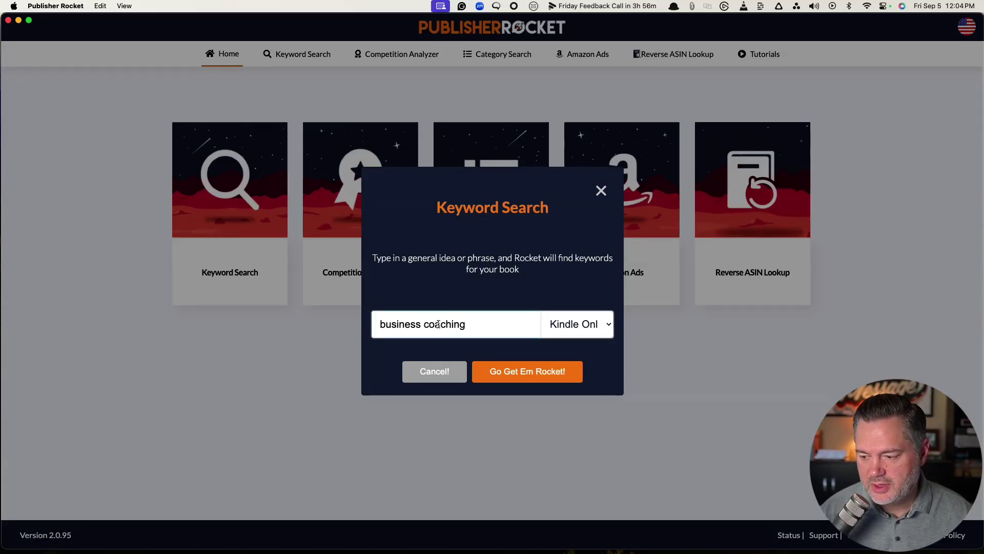
{"action": "left_click", "coordinate": [439, 324]}
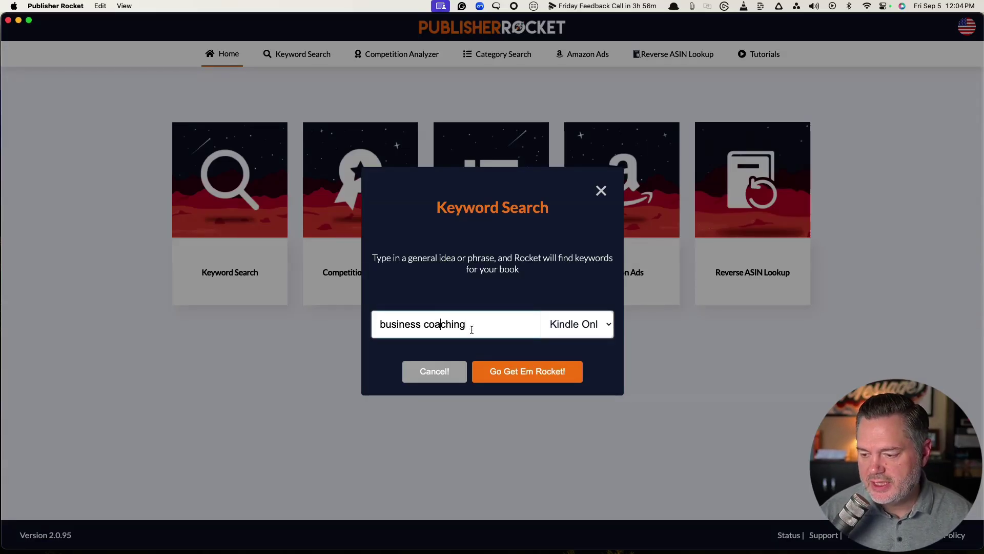
{"action": "left_click", "coordinate": [517, 377]}
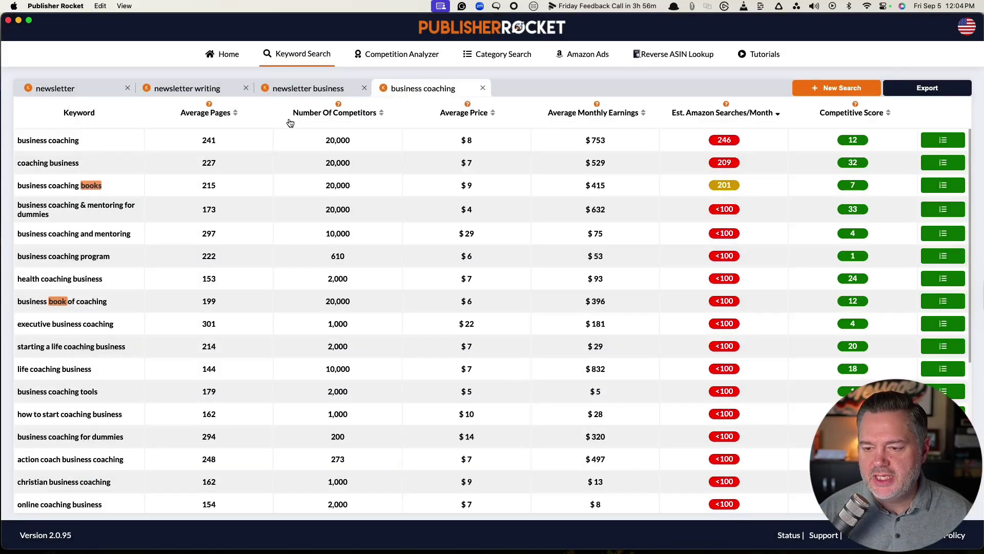
- Close the three old newsletter search tabs
{"action": "left_click", "coordinate": [364, 88]}
{"action": "left_click", "coordinate": [246, 89]}
{"action": "left_click", "coordinate": [128, 88]}
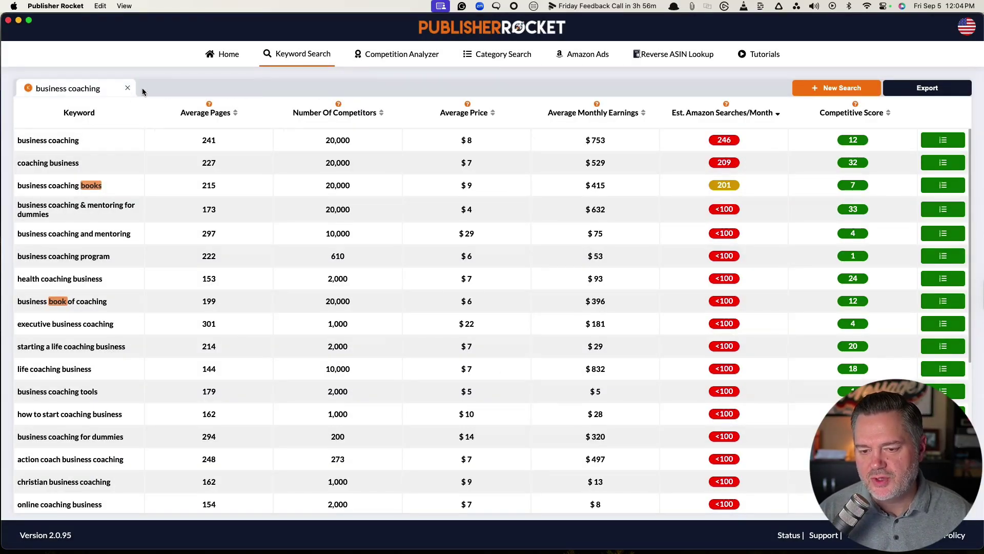
- Run a new Kindle-only keyword search for 'coaching business'
{"action": "left_click", "coordinate": [842, 87]}
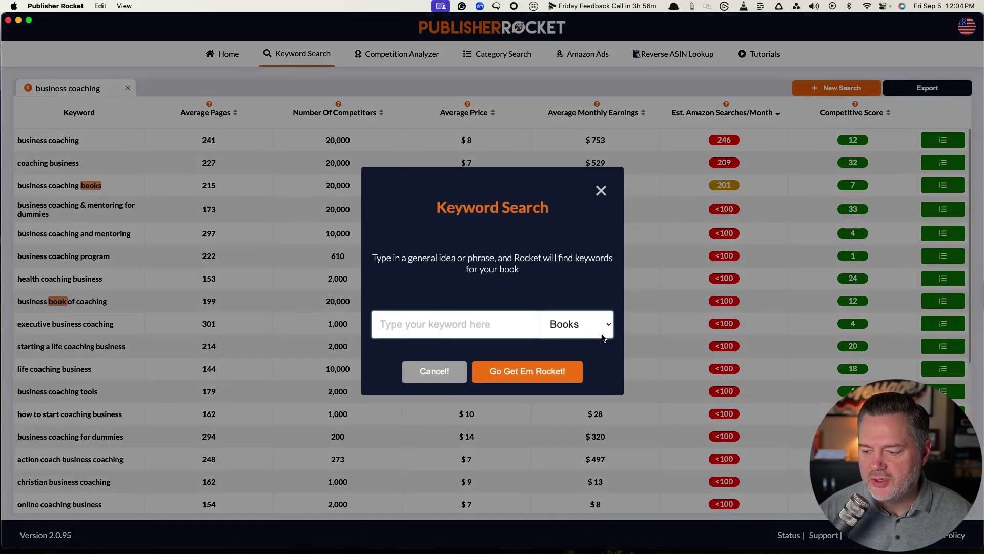
{"action": "left_click", "coordinate": [604, 334]}
{"action": "left_click", "coordinate": [576, 341]}
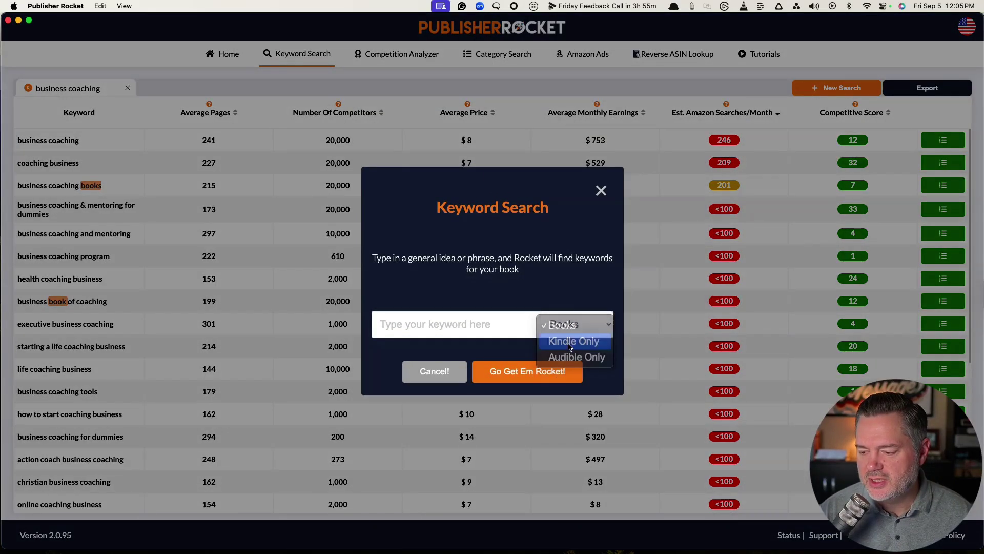
{"action": "left_click", "coordinate": [433, 325]}
{"action": "type", "text": "coaching busines"}
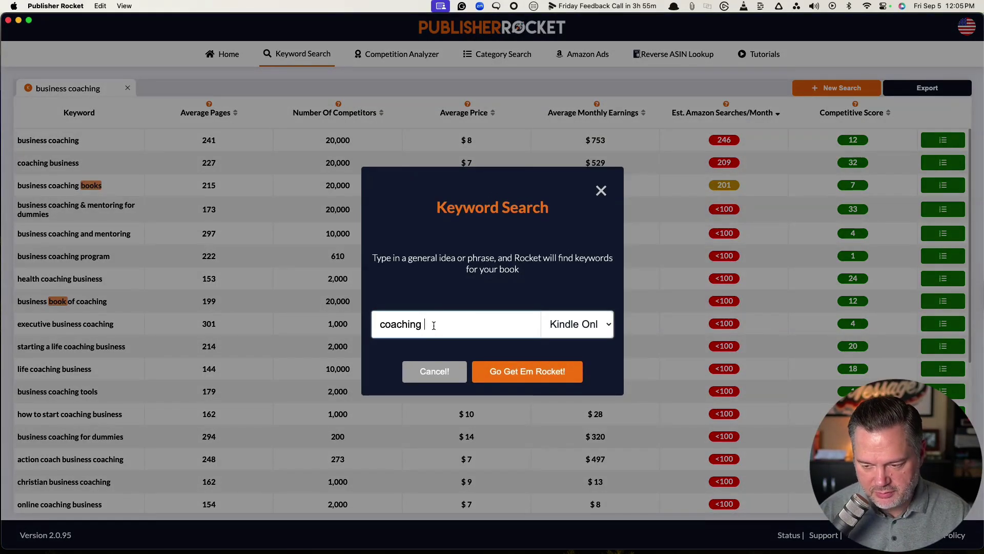
{"action": "type", "text": "s"}
{"action": "key", "text": "Return"}
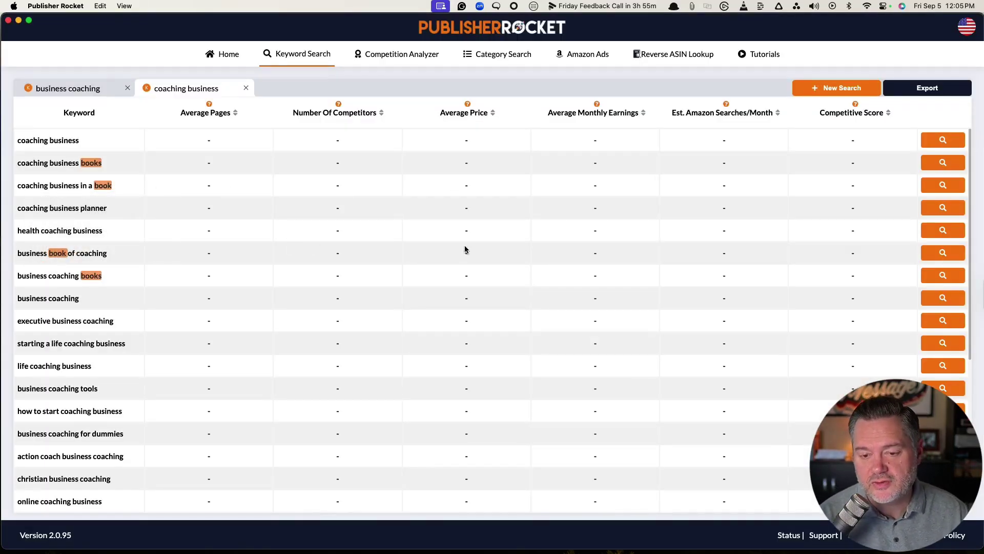
{"action": "mouse_move", "coordinate": [97, 165]}
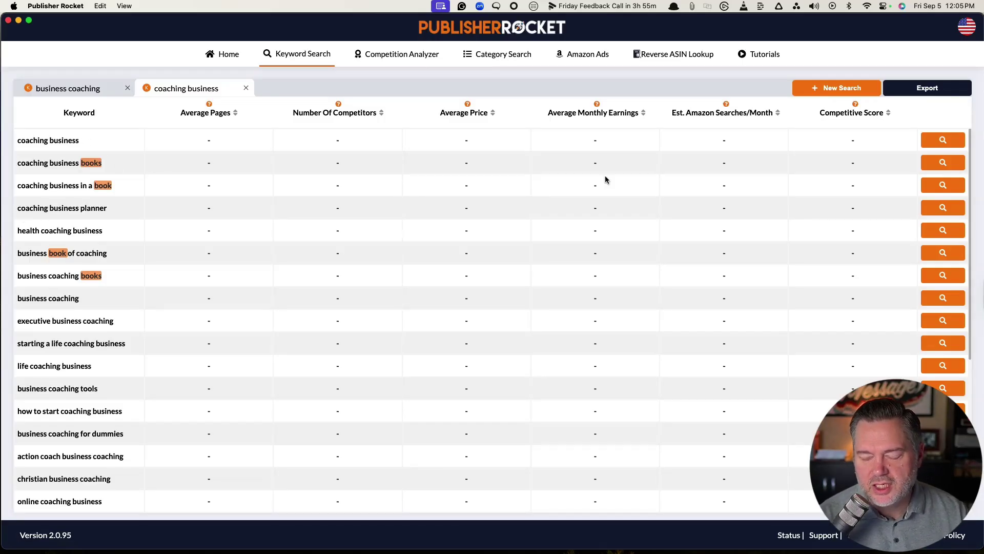
- Load data for the first seven keywords, from 'coaching business' to 'business coaching books'
{"action": "left_click", "coordinate": [942, 141]}
{"action": "left_click", "coordinate": [941, 164]}
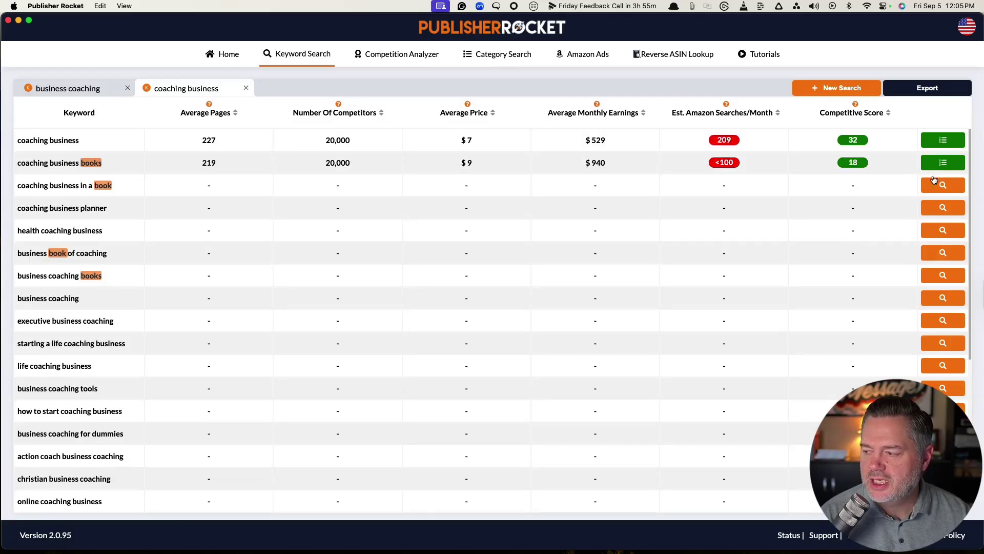
{"action": "left_click", "coordinate": [942, 187]}
{"action": "left_click", "coordinate": [940, 210]}
{"action": "left_click", "coordinate": [939, 232]}
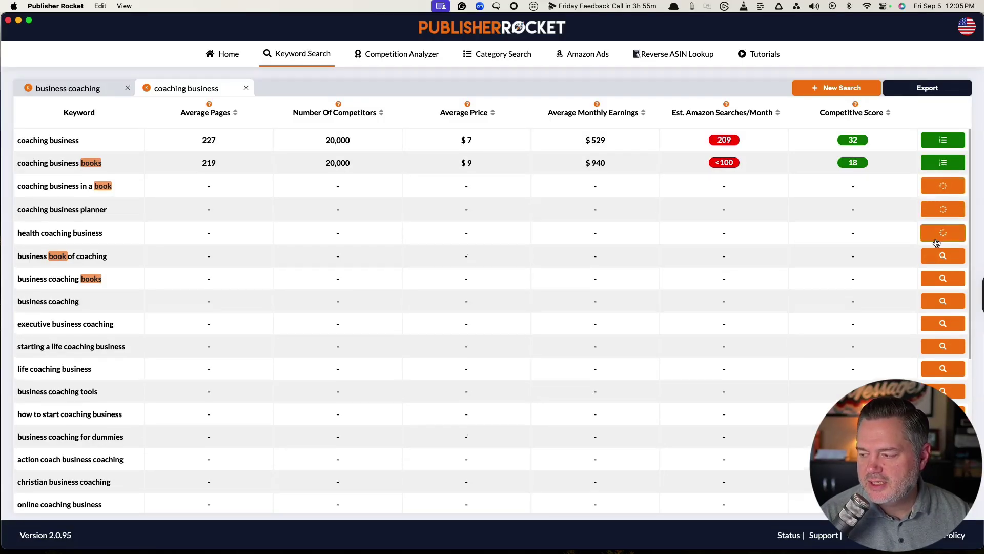
{"action": "left_click", "coordinate": [939, 255]}
{"action": "left_click", "coordinate": [938, 277]}
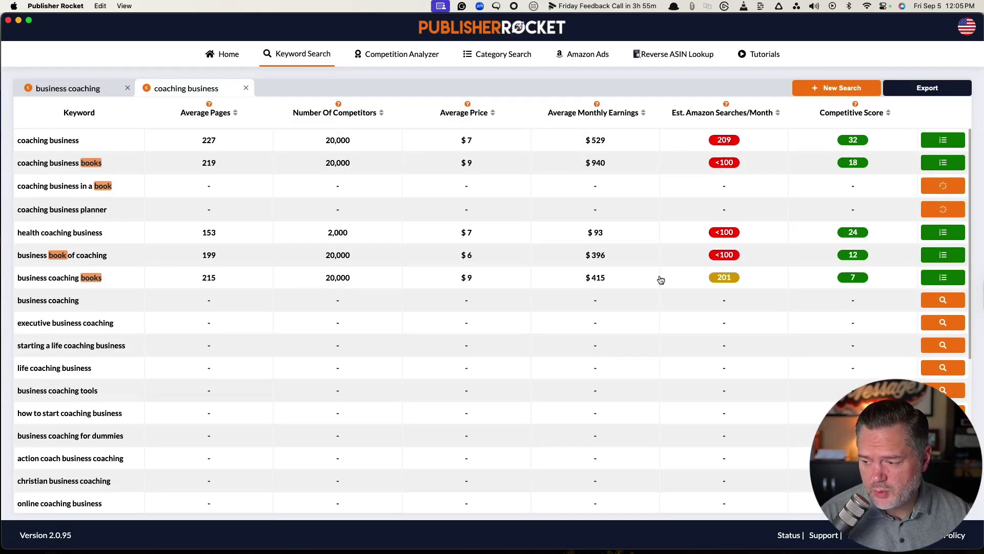
{"action": "scroll", "coordinate": [659, 400], "scroll_direction": "down", "scroll_amount": 5}
{"action": "scroll", "coordinate": [659, 400], "scroll_direction": "up", "scroll_amount": 5}
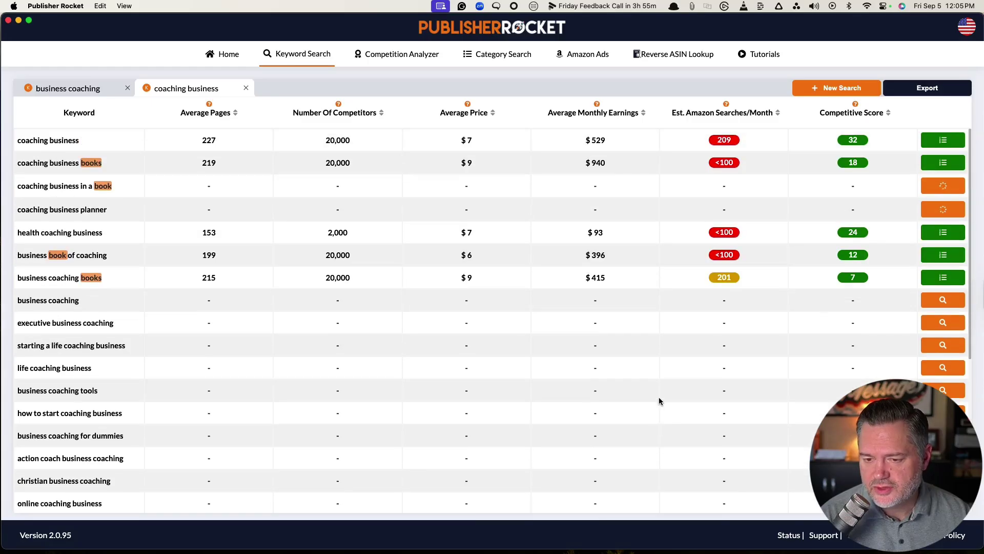
- Return to the 'business coaching' results and note its $753 monthly earnings
{"action": "left_click", "coordinate": [86, 90]}
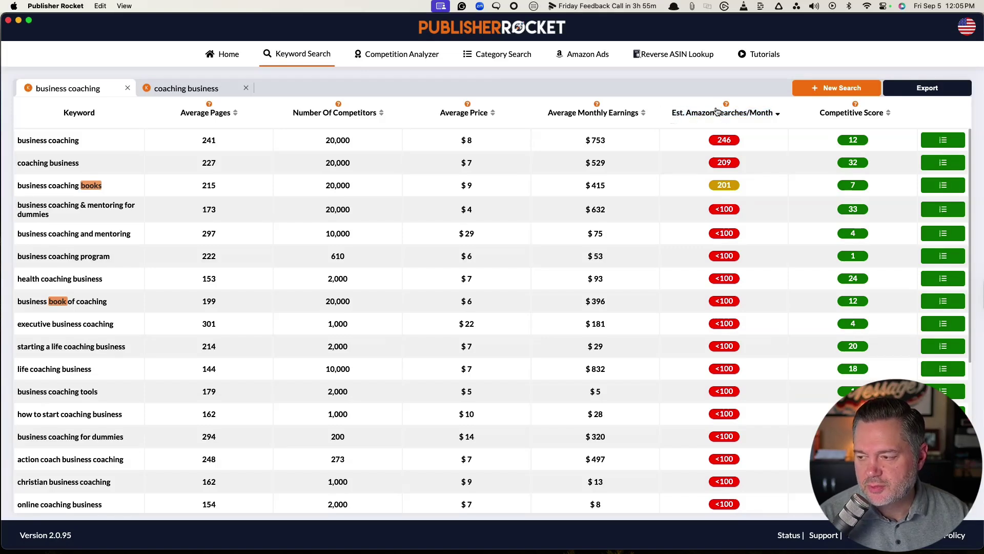
{"action": "mouse_move", "coordinate": [727, 106]}
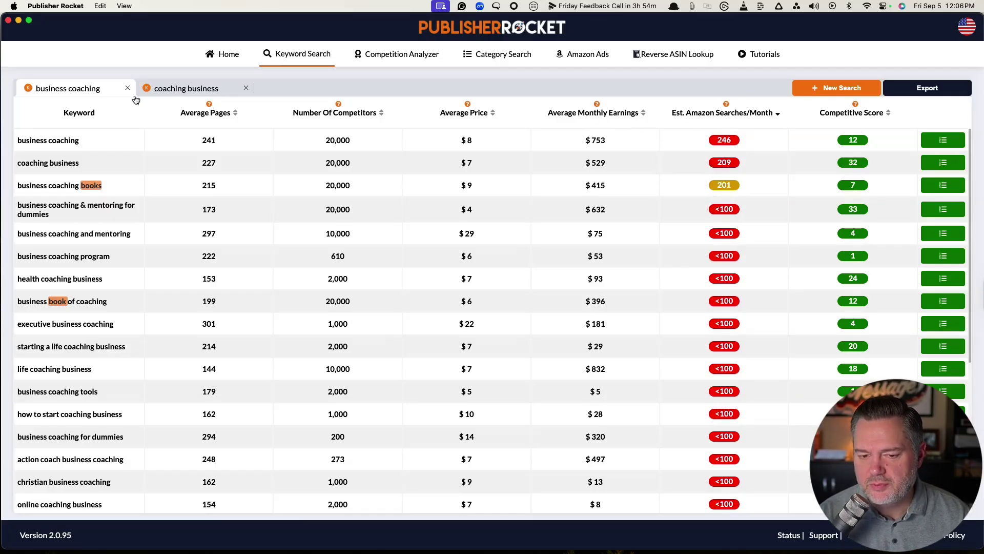
{"action": "mouse_move", "coordinate": [108, 144]}
{"action": "left_mouse_down"}
{"action": "mouse_move", "coordinate": [20, 138]}
{"action": "mouse_move", "coordinate": [120, 142]}
{"action": "left_mouse_up"}
{"action": "left_click", "coordinate": [120, 141]}
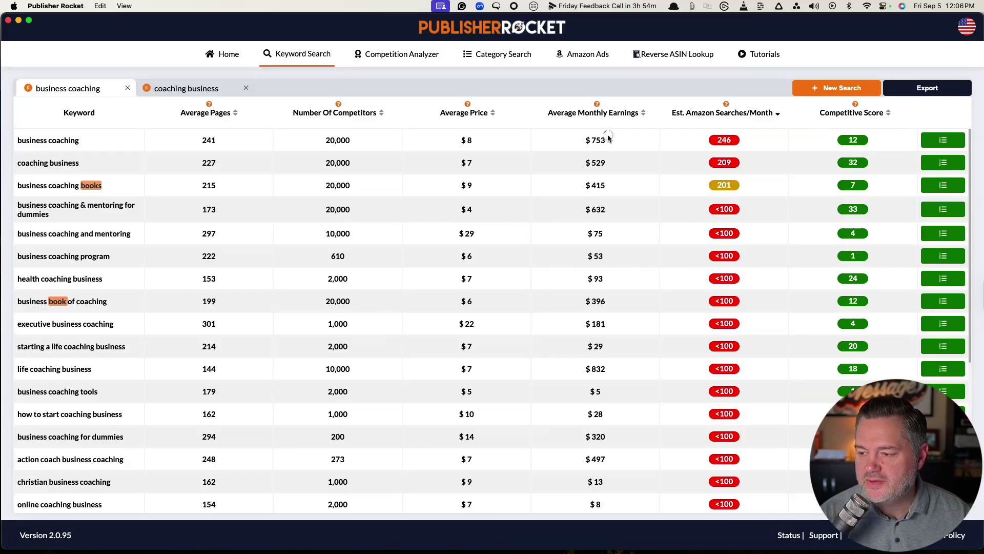
{"action": "left_click_drag", "start_coordinate": [562, 140], "coordinate": [613, 141]}
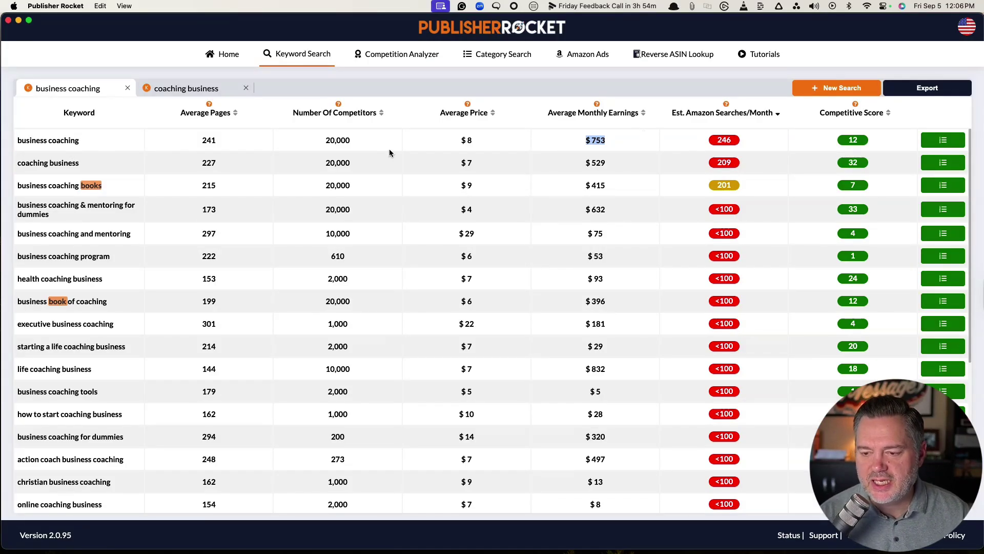
- Analyze 'business coaching' competition and note the second book's age 318, ABSR 29996, $0.99 price, $228 sales
{"action": "left_click", "coordinate": [941, 140]}
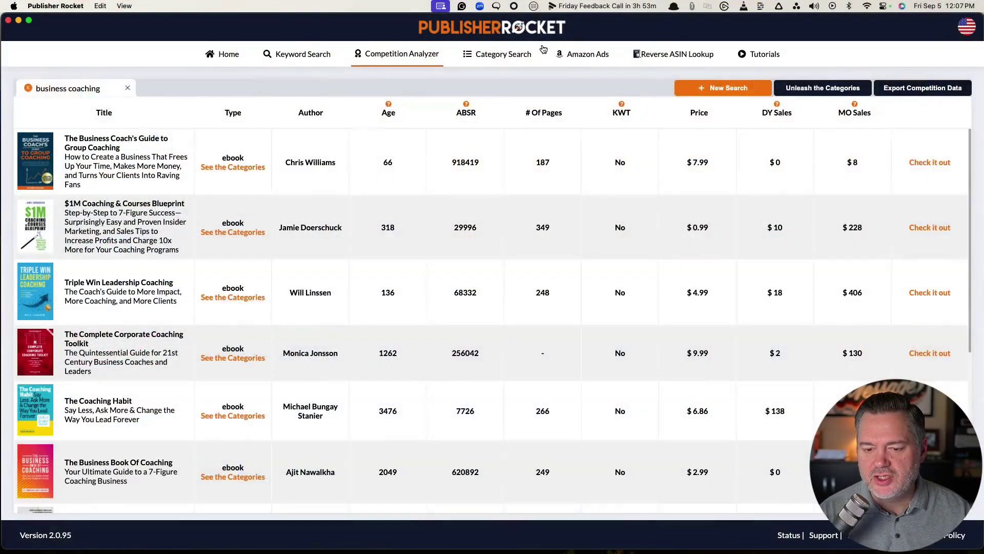
{"action": "left_click_drag", "start_coordinate": [65, 204], "coordinate": [183, 210]}
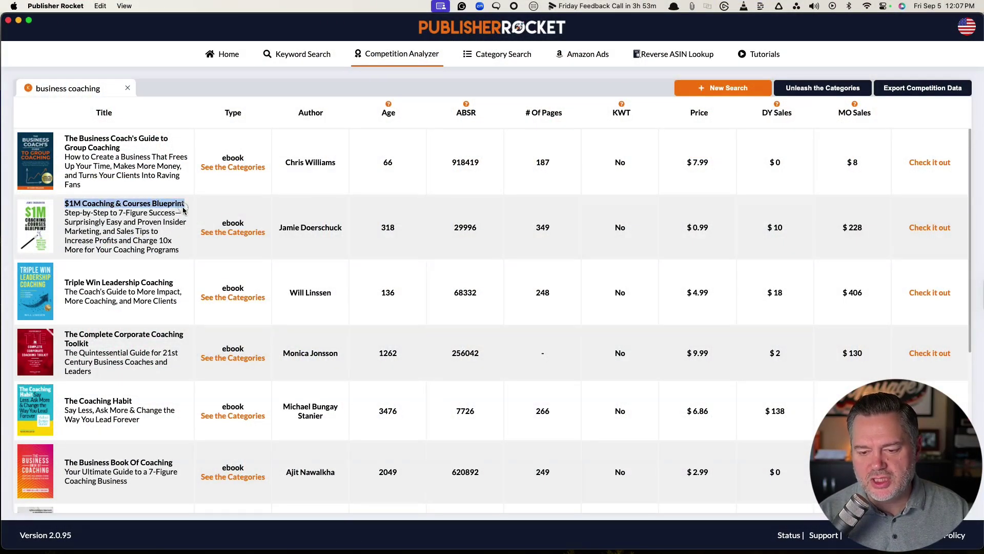
{"action": "mouse_move", "coordinate": [44, 255]}
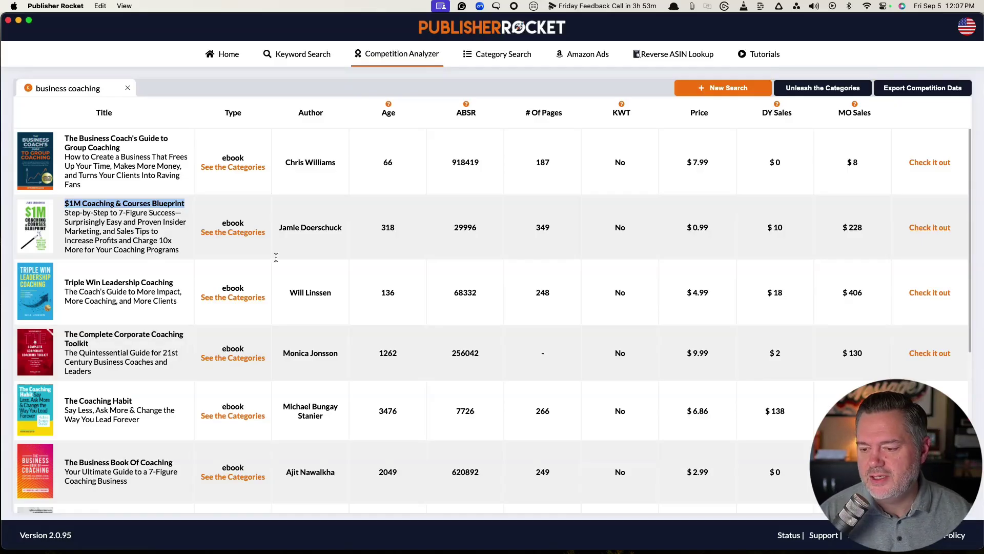
{"action": "left_click_drag", "start_coordinate": [402, 234], "coordinate": [371, 230]}
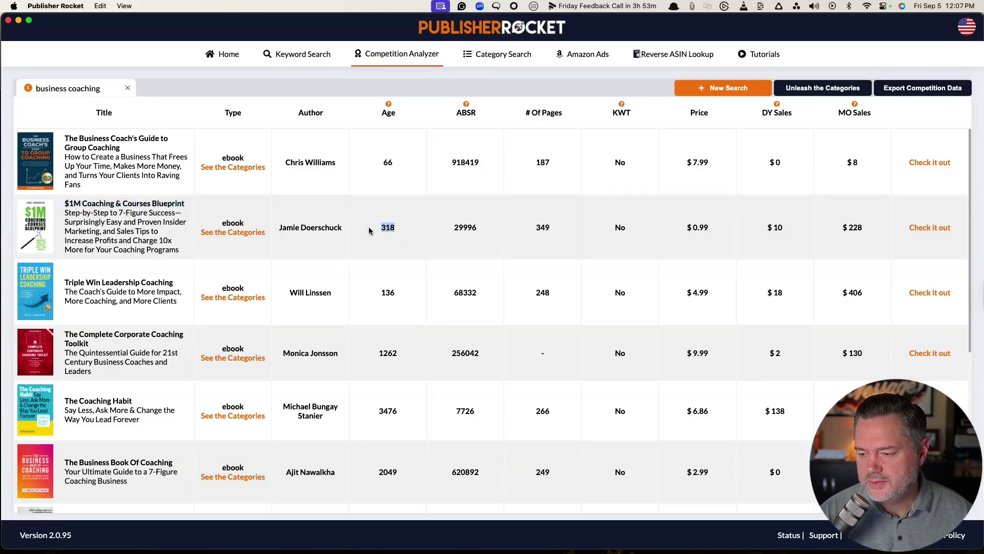
{"action": "left_click_drag", "start_coordinate": [489, 232], "coordinate": [447, 231]}
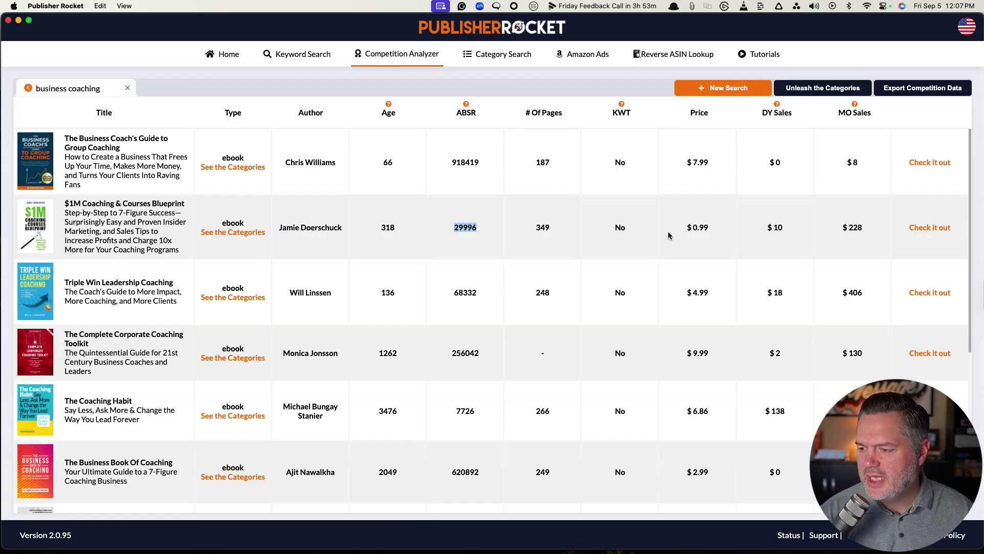
{"action": "left_click_drag", "start_coordinate": [717, 229], "coordinate": [688, 230]}
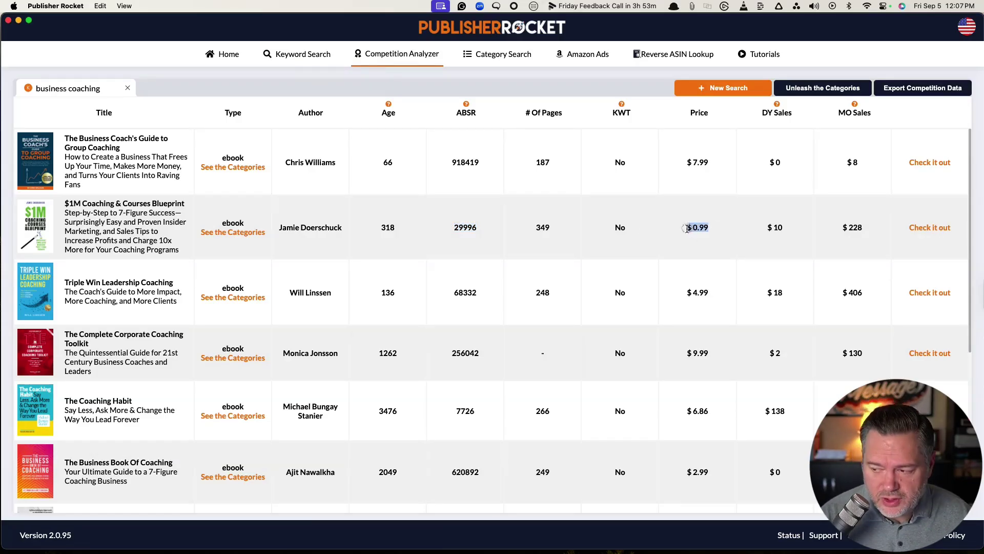
{"action": "left_click_drag", "start_coordinate": [883, 230], "coordinate": [827, 230]}
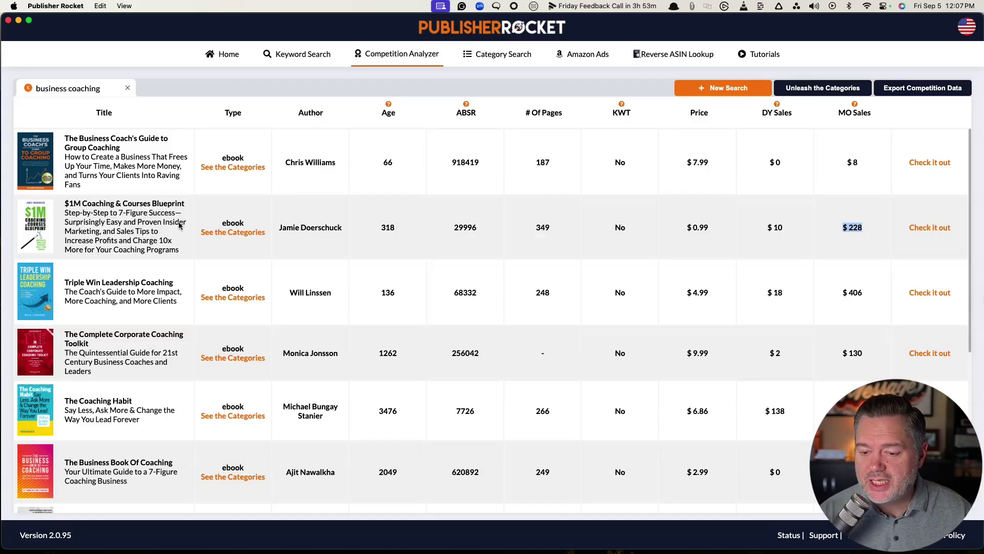
- Open the $1M Coaching & Courses Blueprint Amazon page and copy its ASIN B0DKRBVHZ5
{"action": "left_click", "coordinate": [933, 230]}
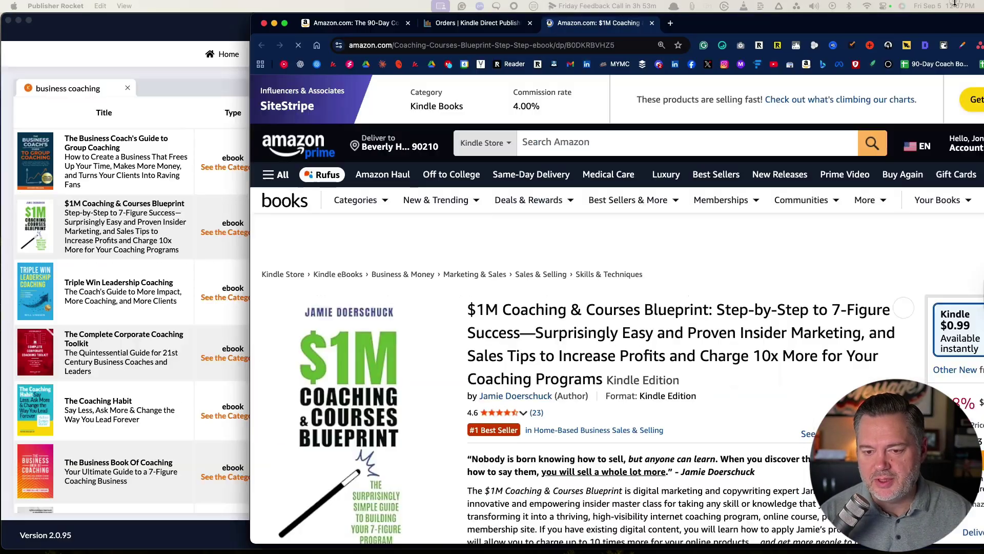
{"action": "key", "text": "ctrl+alt+Return"}
{"action": "scroll", "coordinate": [589, 286], "scroll_direction": "down", "scroll_amount": 5}
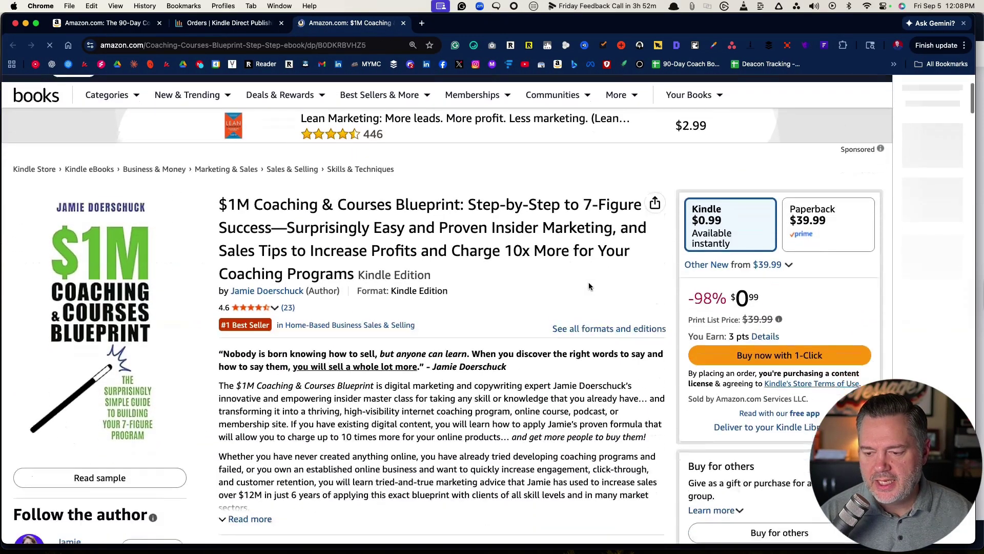
{"action": "scroll", "coordinate": [589, 284], "scroll_direction": "down", "scroll_amount": 2}
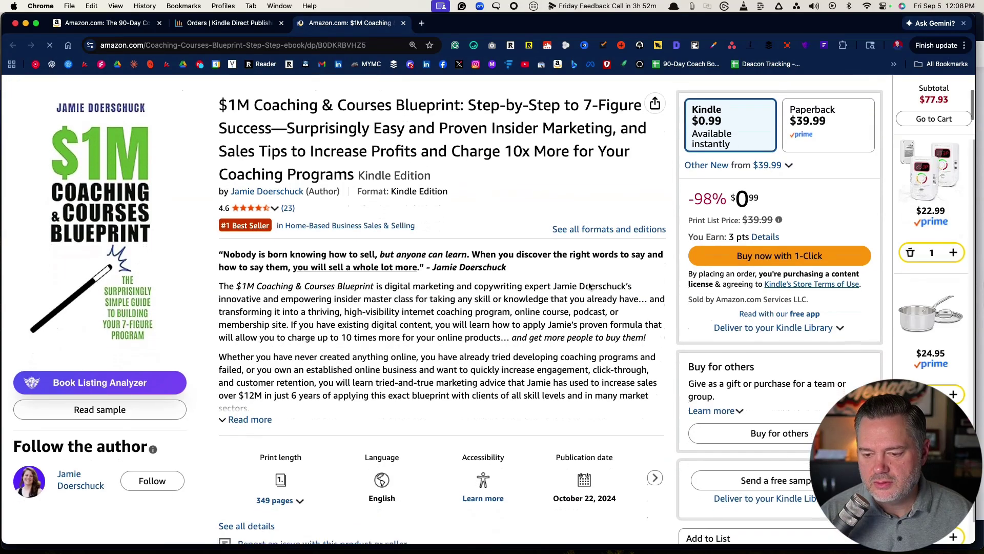
{"action": "scroll", "coordinate": [451, 270], "scroll_direction": "down", "scroll_amount": 15}
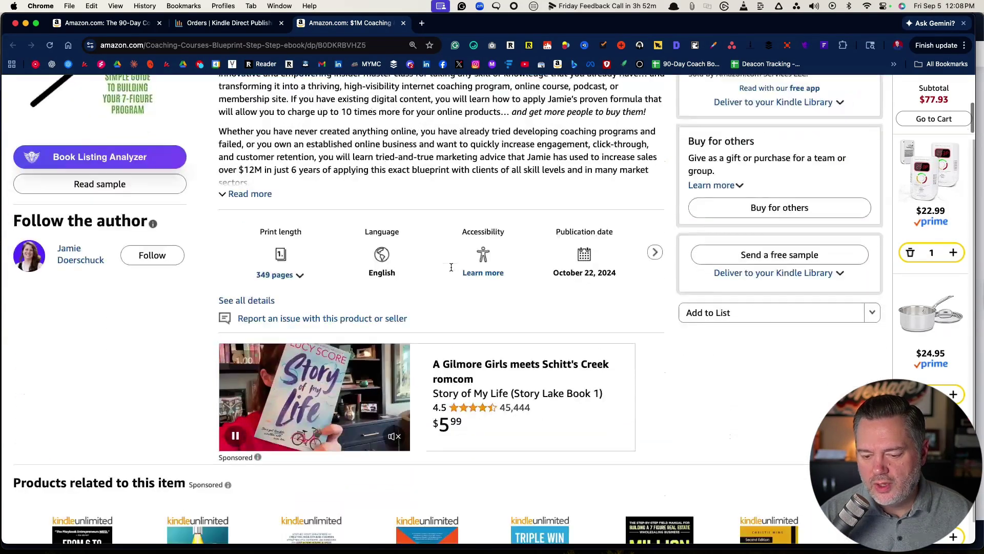
{"action": "scroll", "coordinate": [451, 270], "scroll_direction": "down", "scroll_amount": 20}
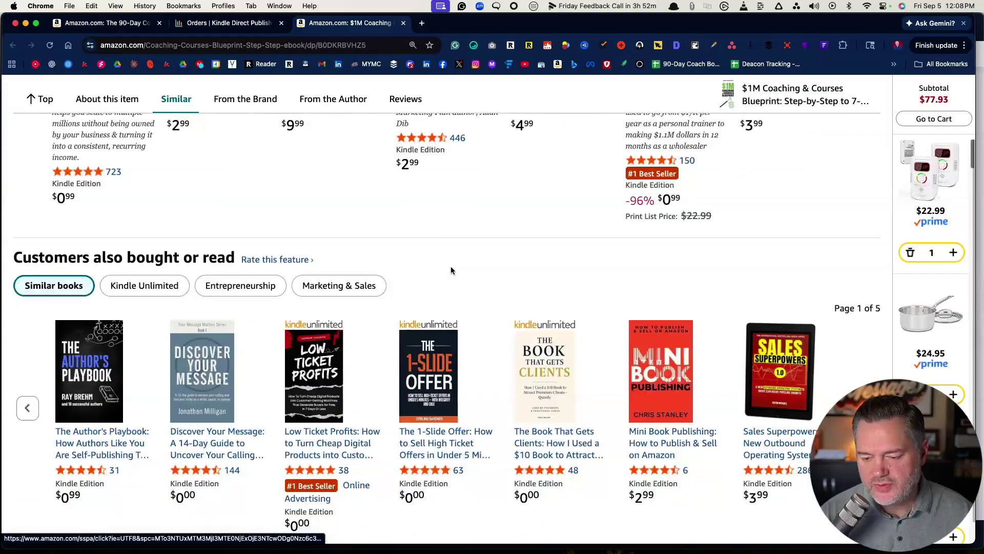
{"action": "scroll", "coordinate": [450, 270], "scroll_direction": "down", "scroll_amount": 20}
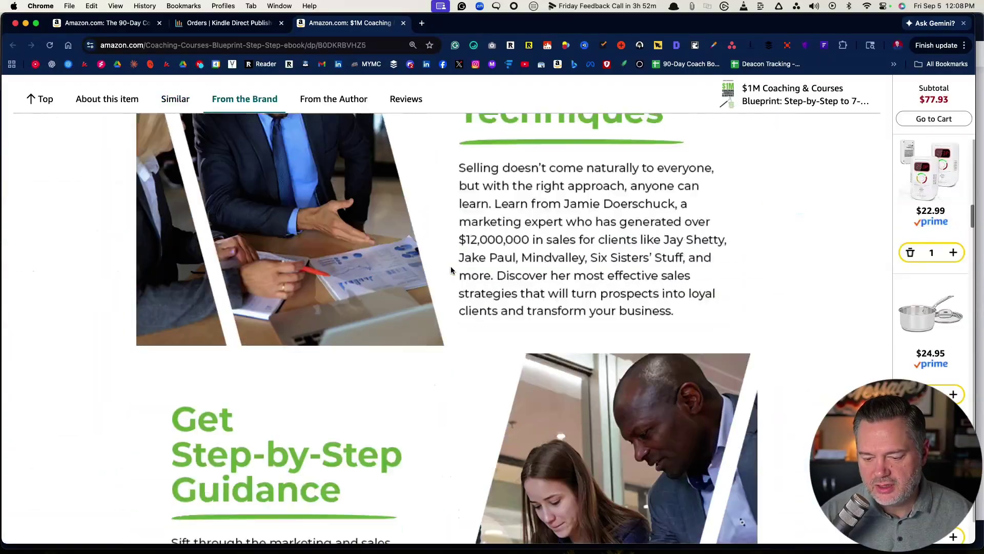
{"action": "scroll", "coordinate": [451, 270], "scroll_direction": "up", "scroll_amount": 3}
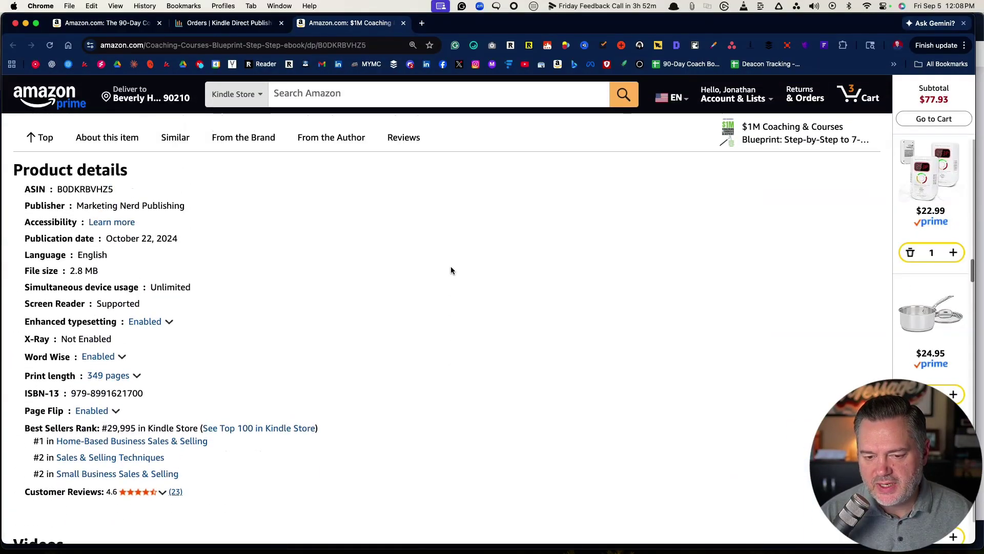
{"action": "left_click_drag", "start_coordinate": [114, 189], "coordinate": [58, 189]}
{"action": "key", "text": "super+c"}
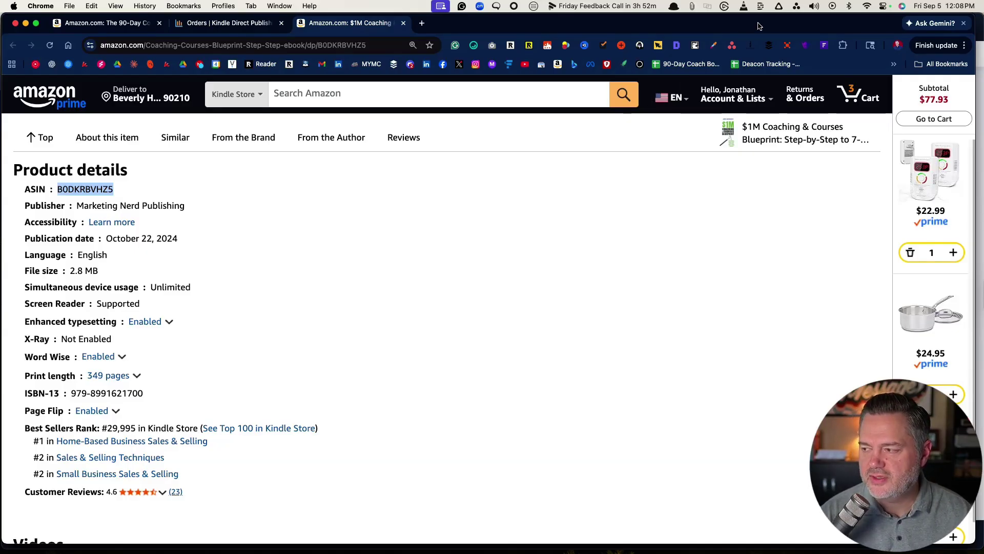
{"action": "key", "text": "super+Tab"}
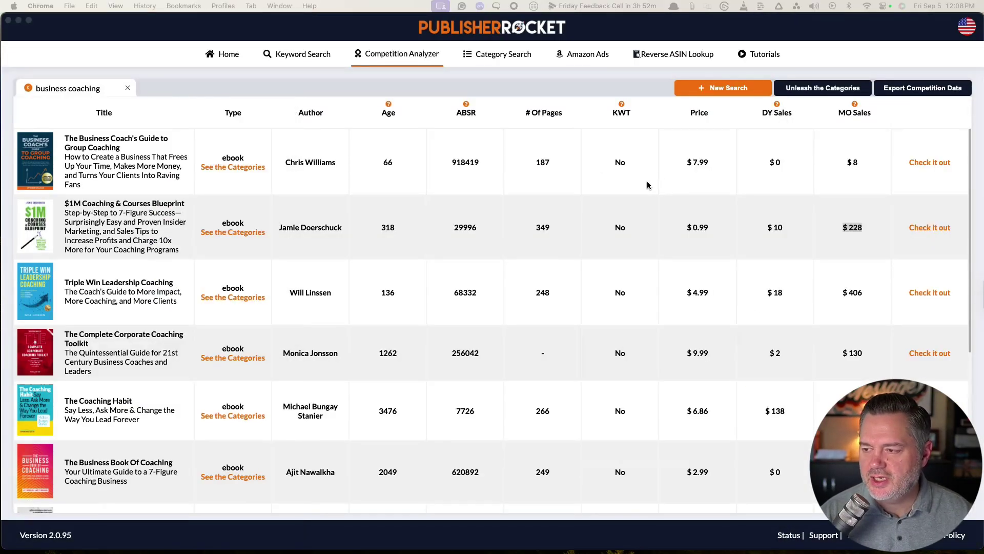
- Run a Reverse ASIN Lookup for B0DKRBVHZ5 and fetch data for its first ranked keyword
{"action": "left_click", "coordinate": [666, 55]}
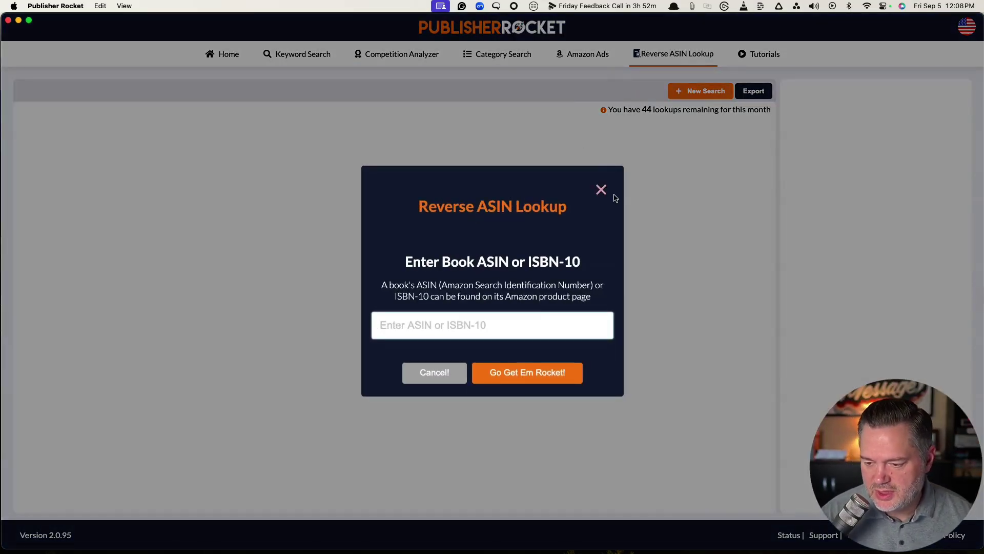
{"action": "key", "text": "super+v"}
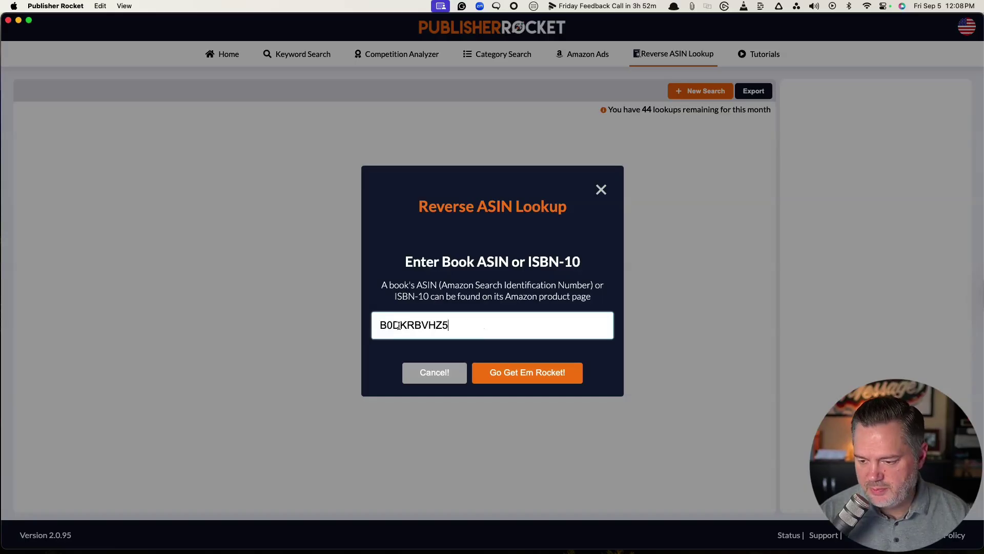
{"action": "left_click", "coordinate": [497, 378]}
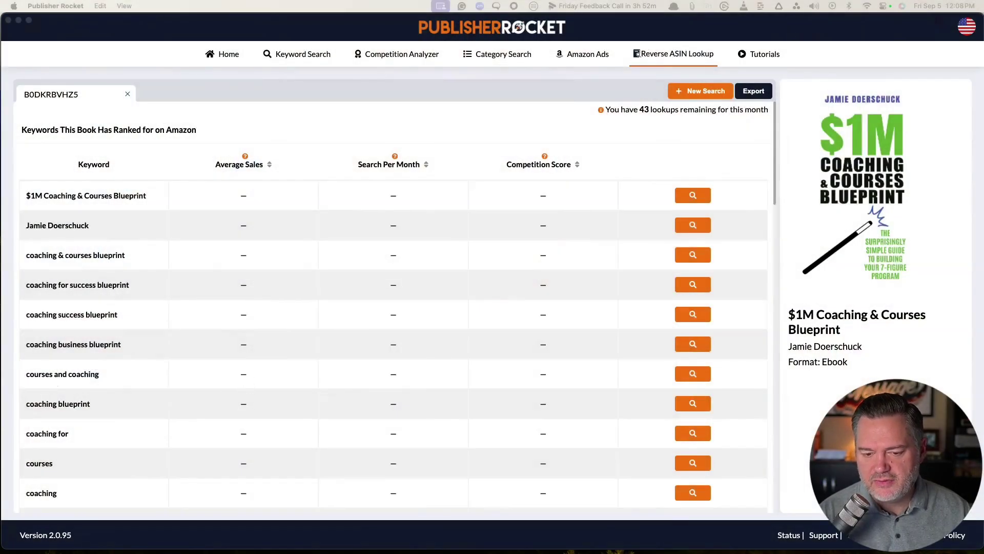
{"action": "scroll", "coordinate": [441, 361], "scroll_direction": "down", "scroll_amount": 5}
{"action": "scroll", "coordinate": [454, 361], "scroll_direction": "down", "scroll_amount": 15}
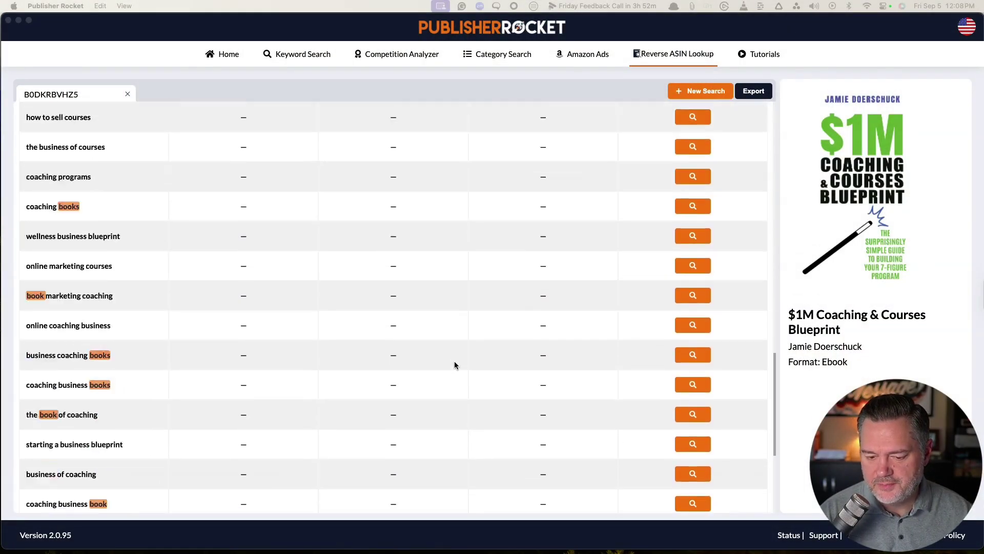
{"action": "scroll", "coordinate": [405, 307], "scroll_direction": "up", "scroll_amount": 20}
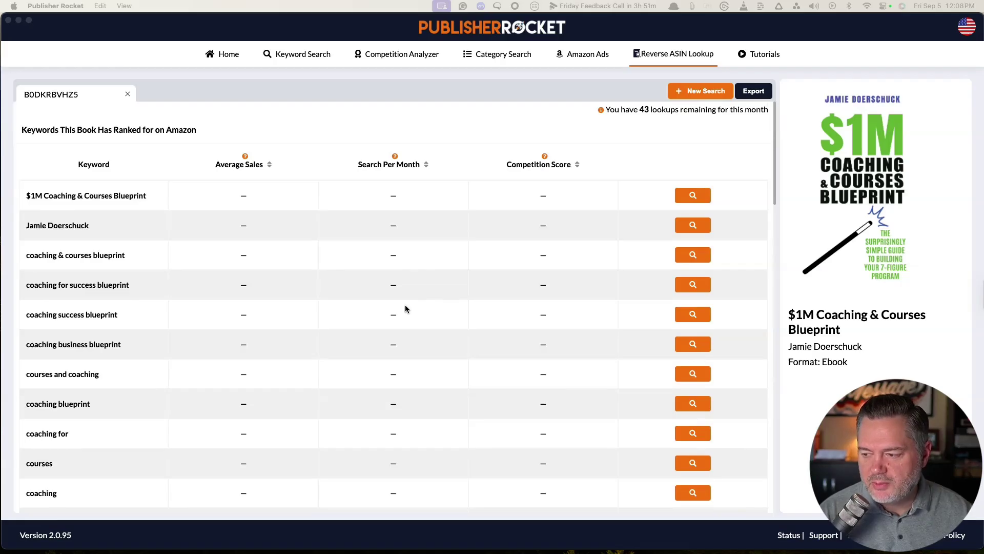
{"action": "left_click", "coordinate": [697, 199]}
- Fetch metrics for the remaining ranked keywords, including 'coaching & courses blueprint' and 'coaching blueprint'
{"action": "left_click", "coordinate": [693, 226]}
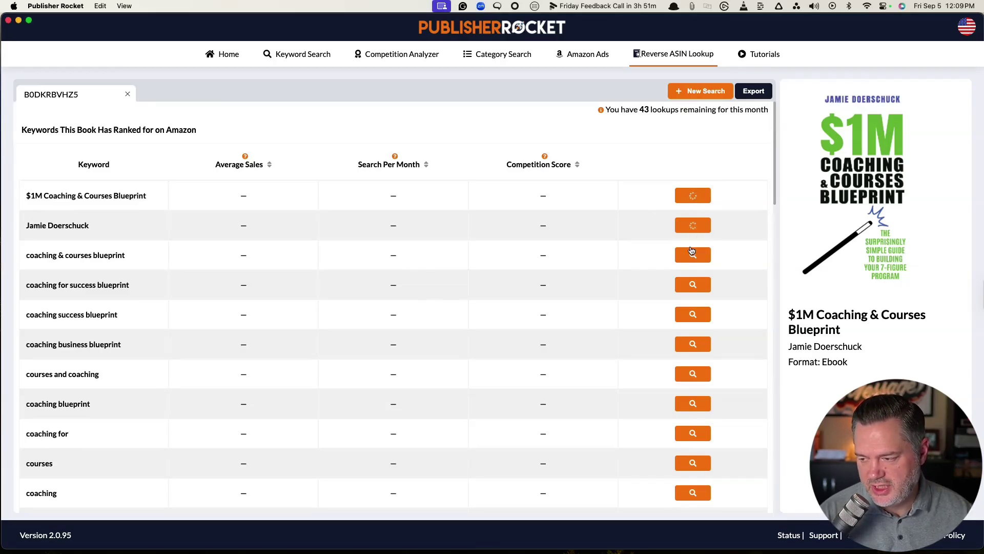
{"action": "left_click", "coordinate": [693, 254]}
{"action": "left_click", "coordinate": [692, 286]}
{"action": "left_click", "coordinate": [693, 285]}
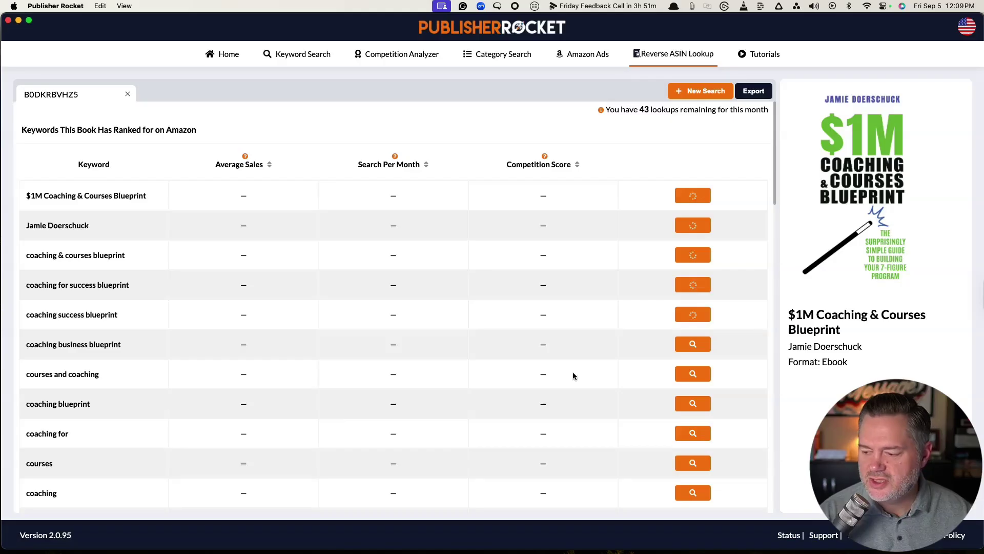
{"action": "left_click", "coordinate": [695, 374]}
{"action": "left_click", "coordinate": [690, 343]}
{"action": "left_click", "coordinate": [691, 405]}
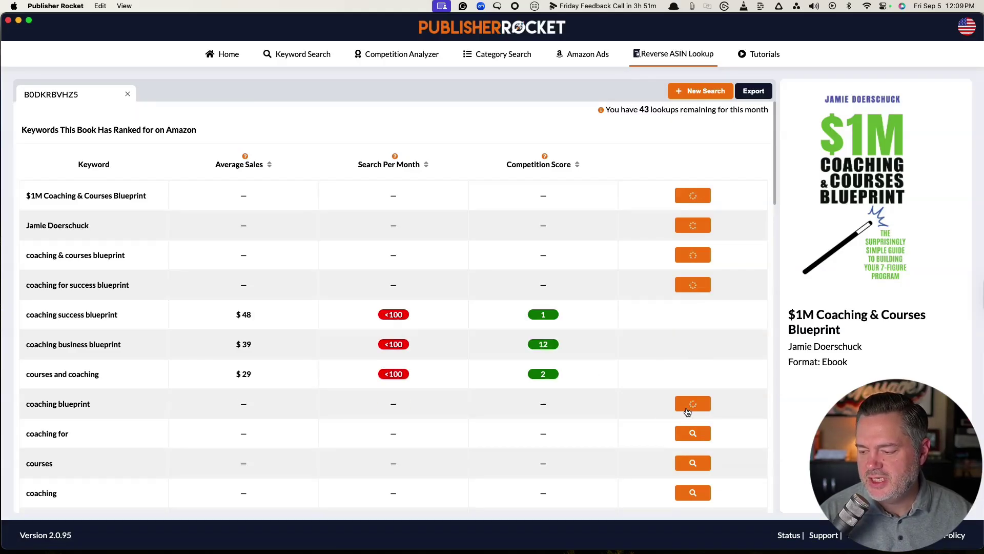
{"action": "scroll", "coordinate": [528, 380], "scroll_direction": "down", "scroll_amount": 5}
{"action": "scroll", "coordinate": [528, 380], "scroll_direction": "down", "scroll_amount": 1}
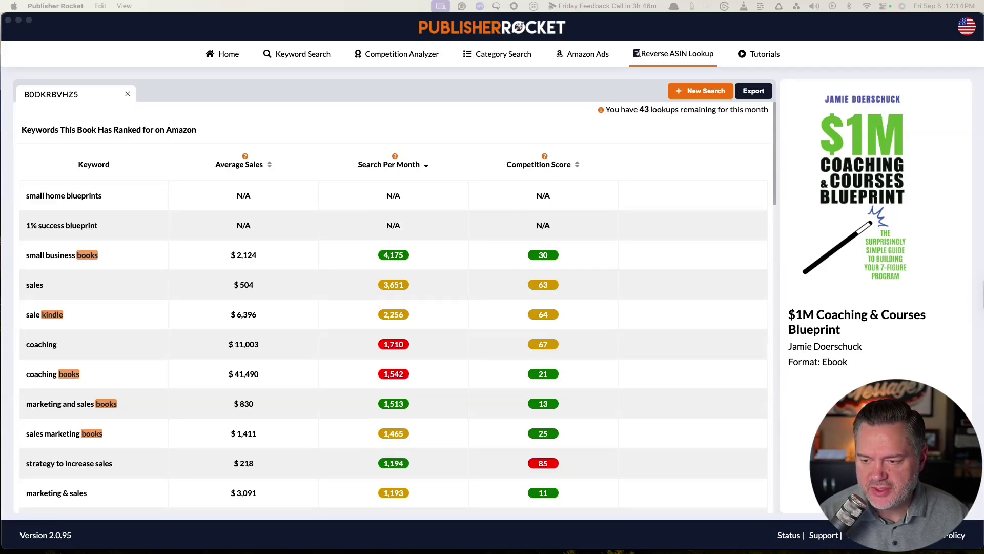
- Zoom in on the Reverse ASIN table and scroll down to mark 'business books for beginners'
{"action": "key", "text": "super+Tab"}
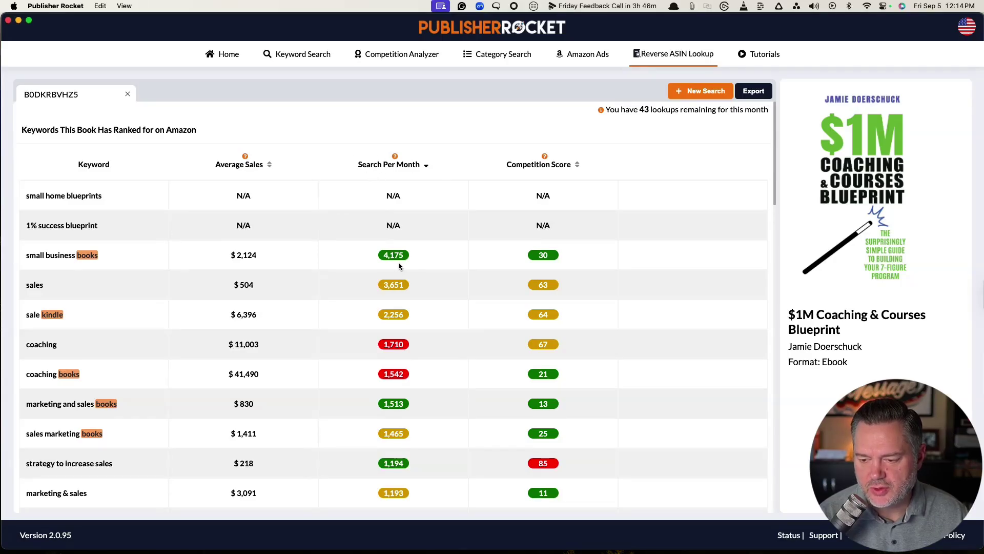
{"action": "scroll", "coordinate": [395, 290], "scroll_direction": "down", "scroll_amount": 5}
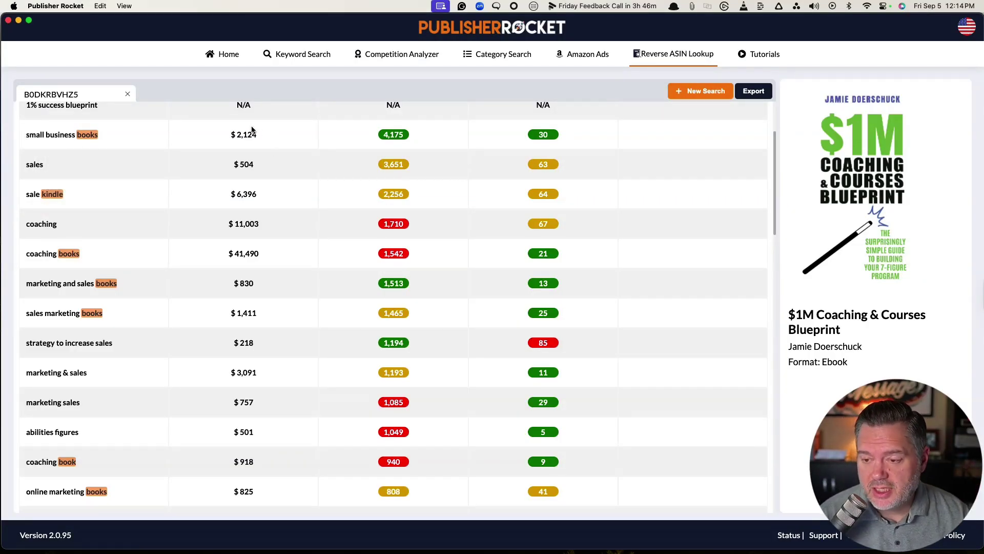
{"action": "scroll", "coordinate": [303, 224], "scroll_direction": "down", "scroll_amount": 3}
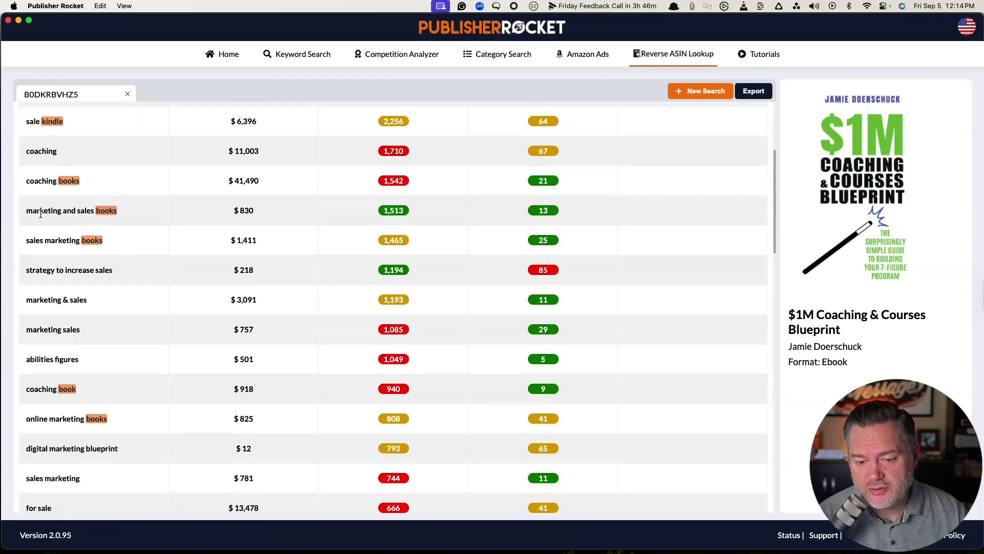
{"action": "scroll", "coordinate": [40, 214], "scroll_direction": "down", "scroll_amount": 2}
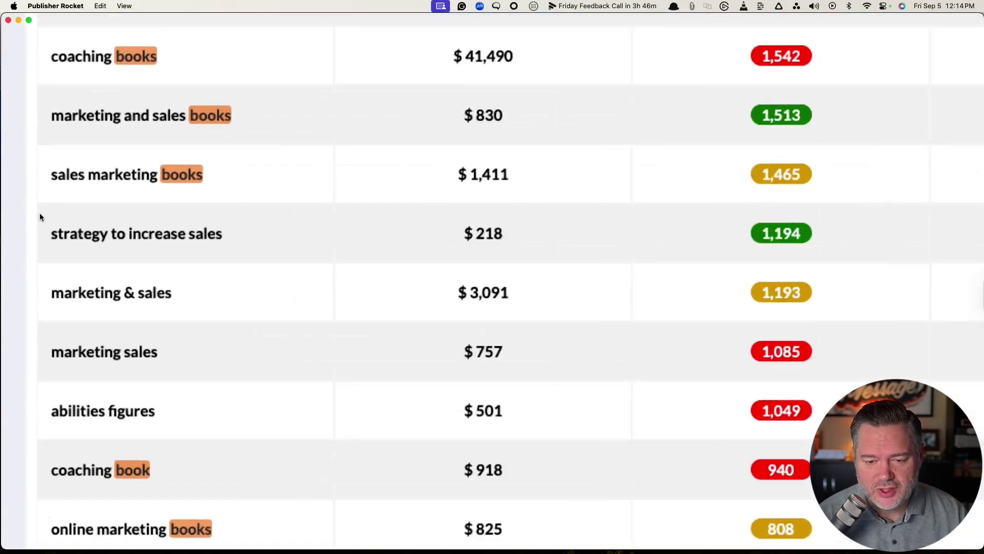
{"action": "key", "text": "super+equal"}
{"action": "scroll", "coordinate": [142, 240], "scroll_direction": "down", "scroll_amount": 2}
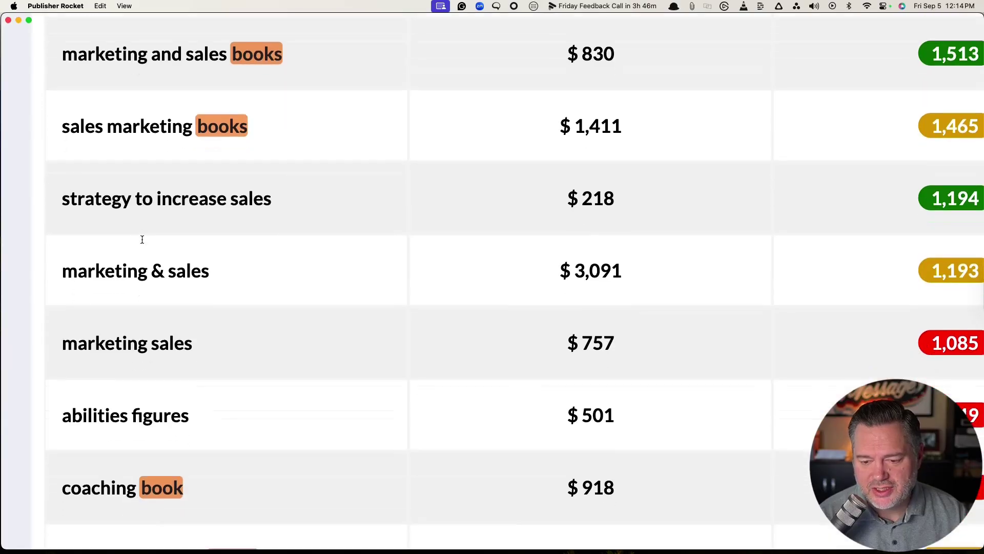
{"action": "scroll", "coordinate": [142, 240], "scroll_direction": "down", "scroll_amount": 3}
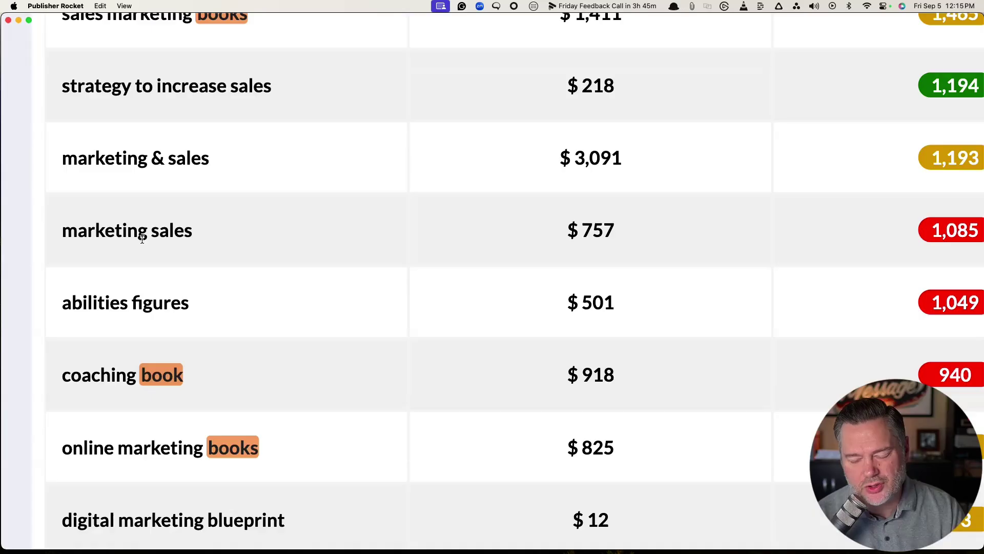
{"action": "scroll", "coordinate": [143, 238], "scroll_direction": "down", "scroll_amount": 8}
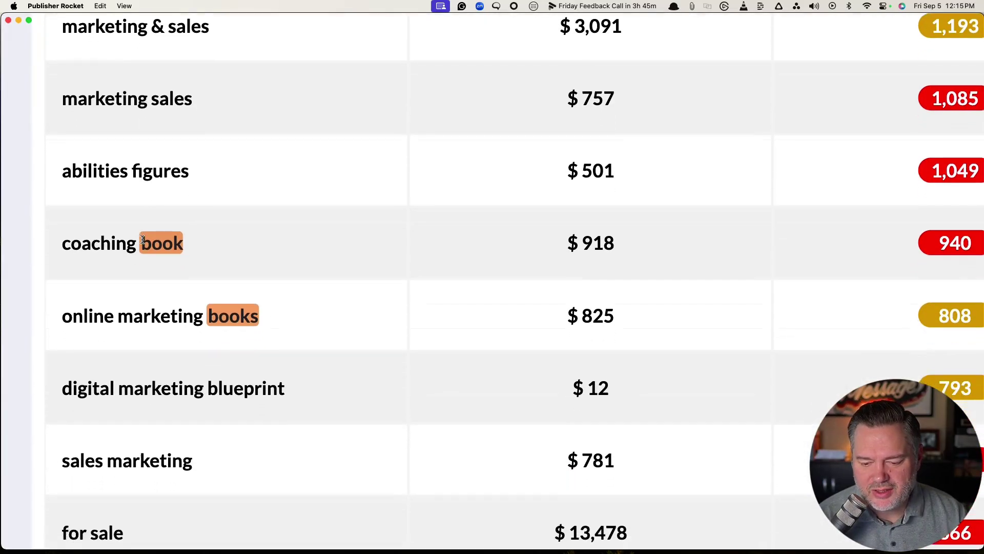
{"action": "scroll", "coordinate": [142, 240], "scroll_direction": "down", "scroll_amount": 6}
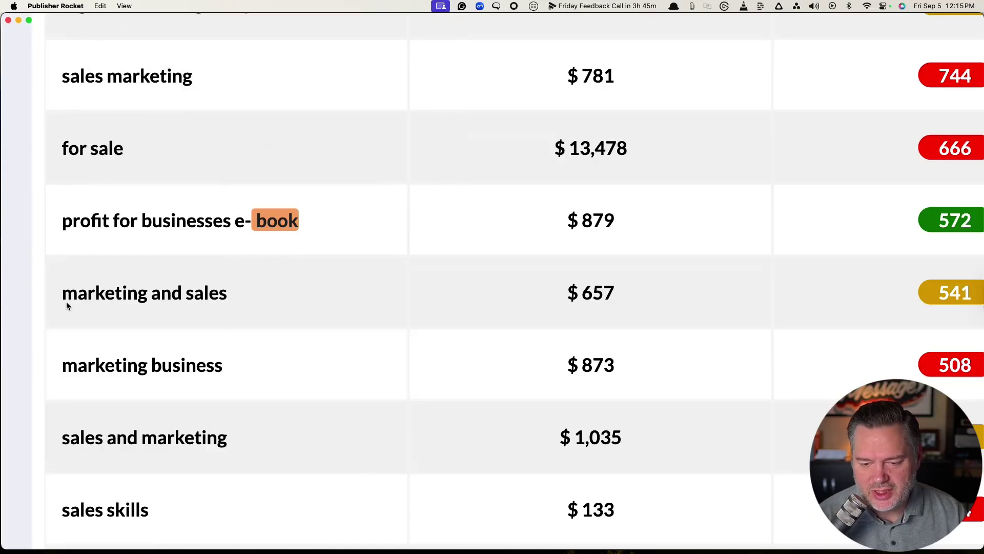
{"action": "scroll", "coordinate": [165, 296], "scroll_direction": "down", "scroll_amount": 3}
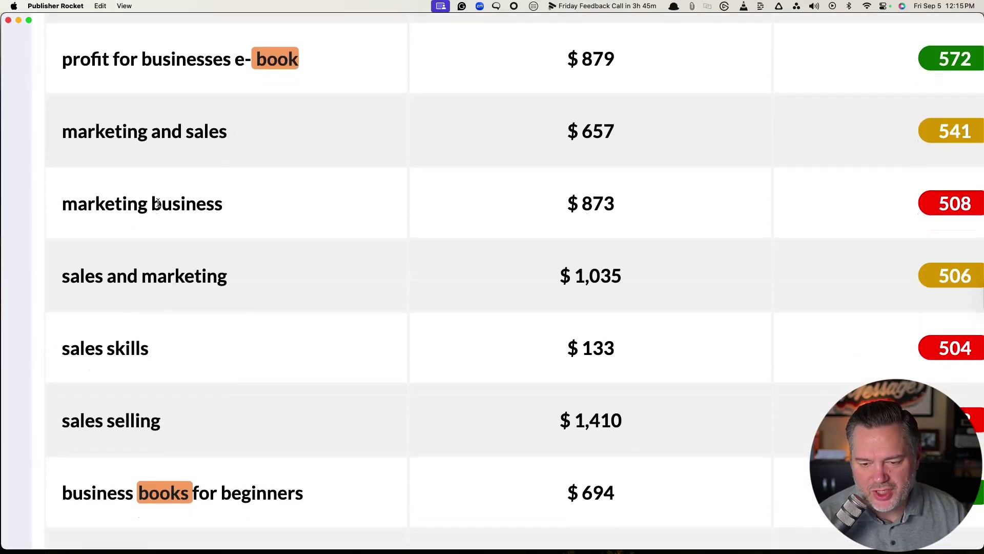
{"action": "scroll", "coordinate": [194, 207], "scroll_direction": "down", "scroll_amount": 2}
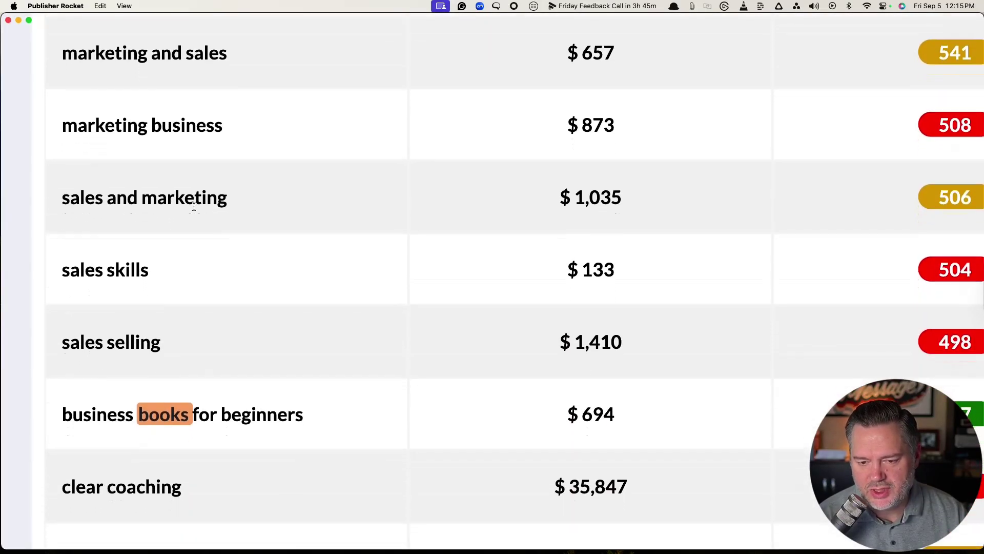
{"action": "scroll", "coordinate": [194, 207], "scroll_direction": "down", "scroll_amount": 5}
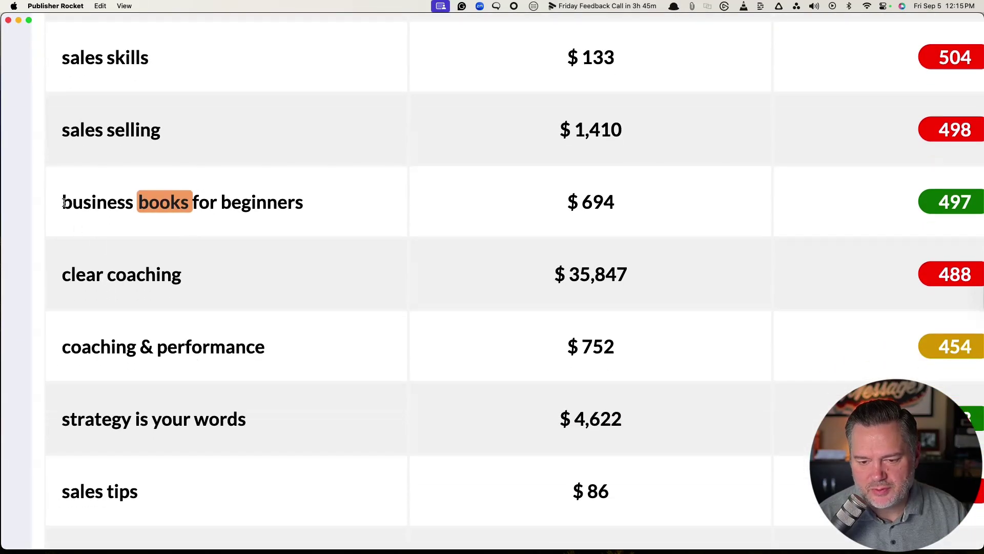
{"action": "left_click_drag", "start_coordinate": [64, 202], "coordinate": [335, 212]}
- Zoom out until the full Reverse ASIN keyword table and book details panel fit the window
{"action": "left_click", "coordinate": [260, 233]}
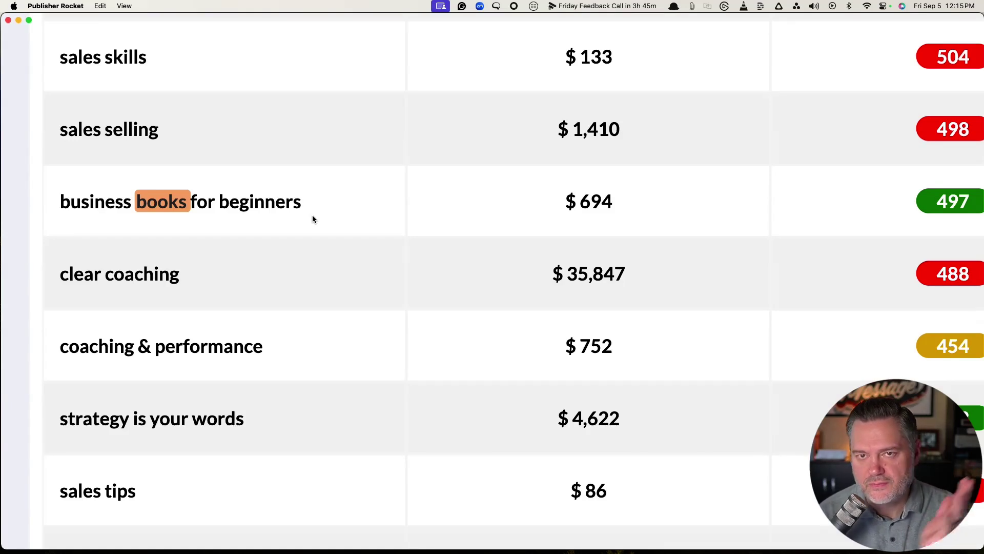
{"action": "scroll", "coordinate": [313, 219], "scroll_direction": "right", "scroll_amount": 10}
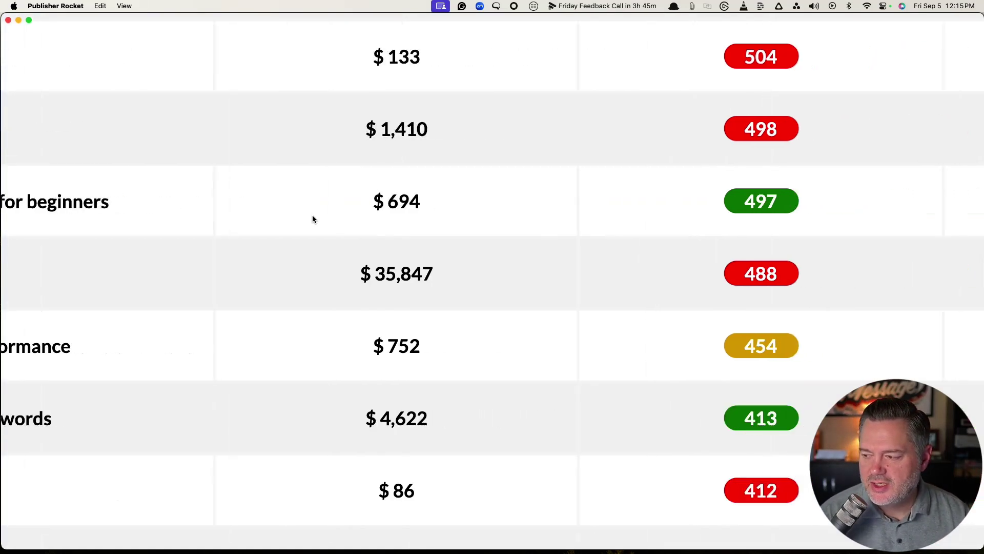
{"action": "scroll", "coordinate": [312, 219], "scroll_direction": "left", "scroll_amount": 10}
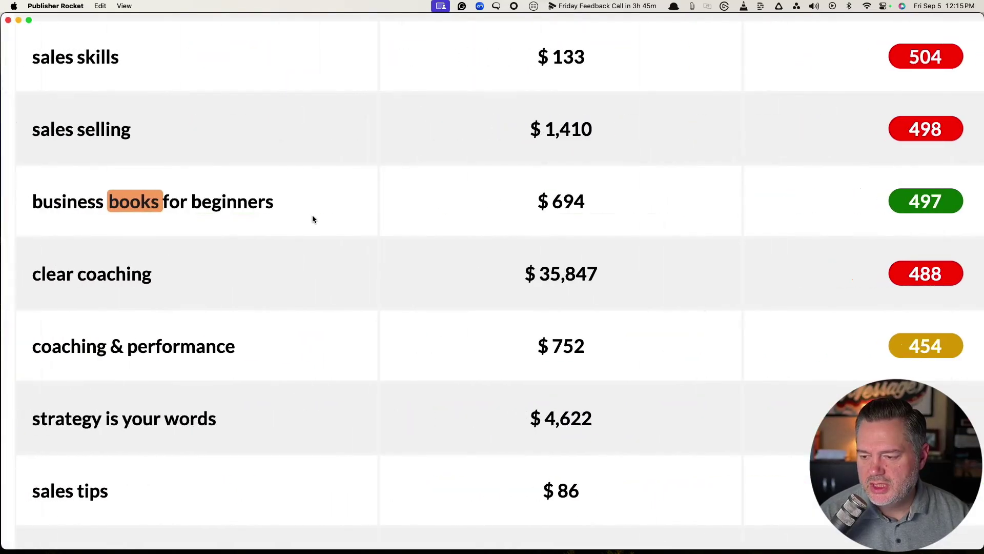
{"action": "key", "text": "super+minus"}
{"action": "key", "text": "super+minus"}
{"action": "key", "text": "super+minus"}
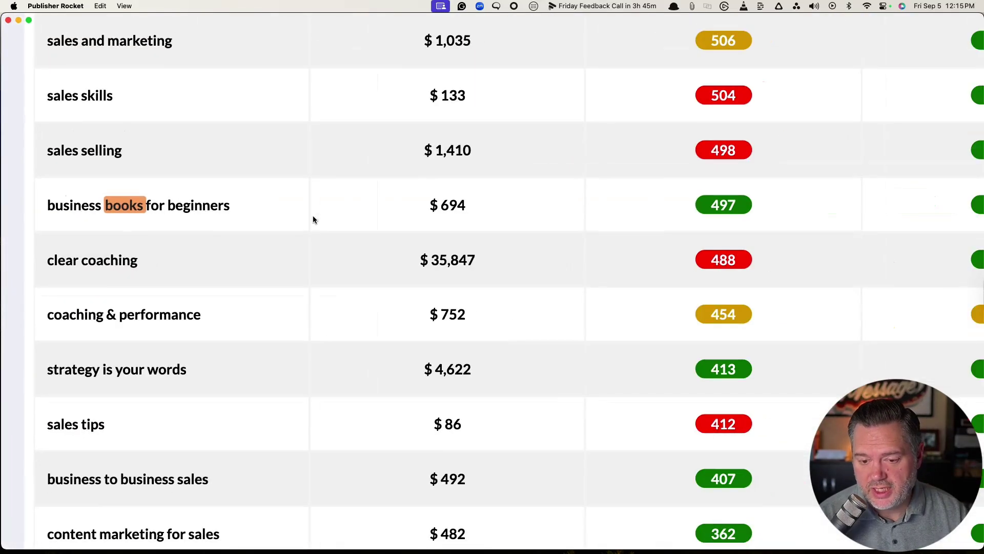
{"action": "key", "text": "super+minus"}
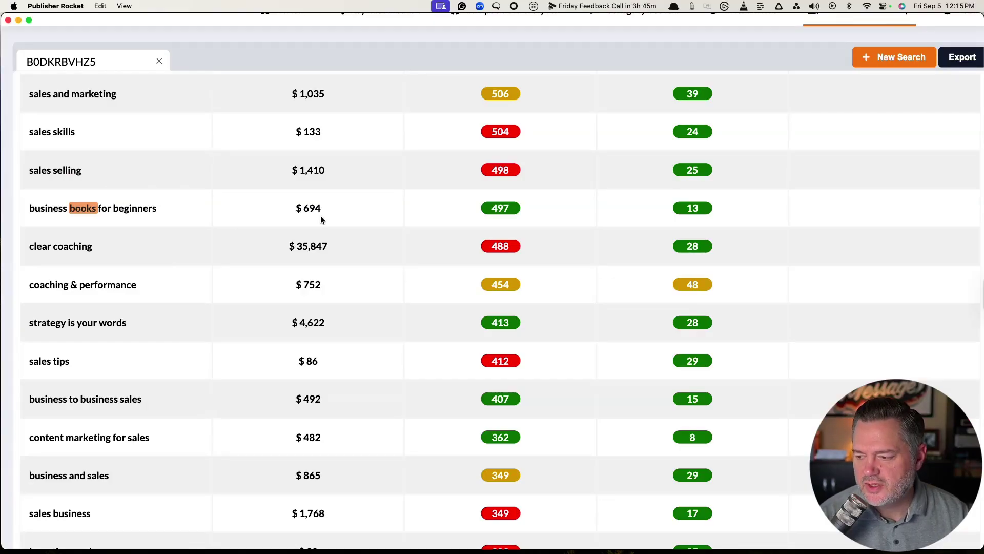
{"action": "scroll", "coordinate": [321, 220], "scroll_direction": "up", "scroll_amount": 3}
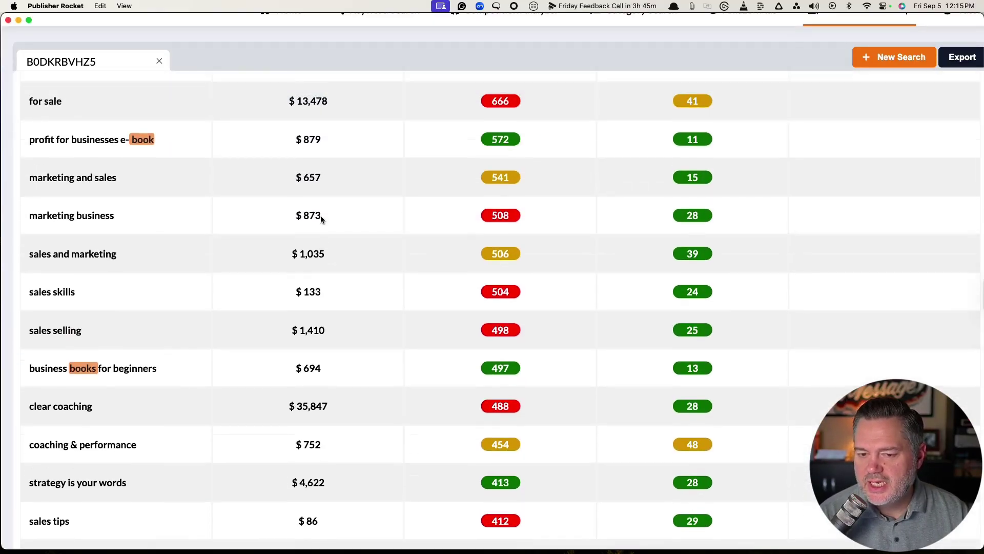
{"action": "scroll", "coordinate": [321, 219], "scroll_direction": "up", "scroll_amount": 12}
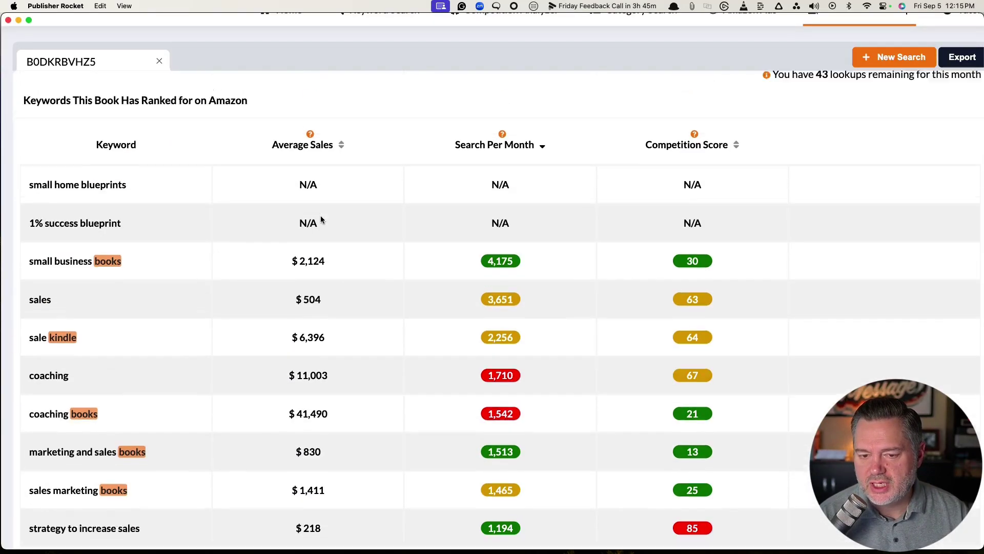
{"action": "scroll", "coordinate": [321, 219], "scroll_direction": "down", "scroll_amount": 4}
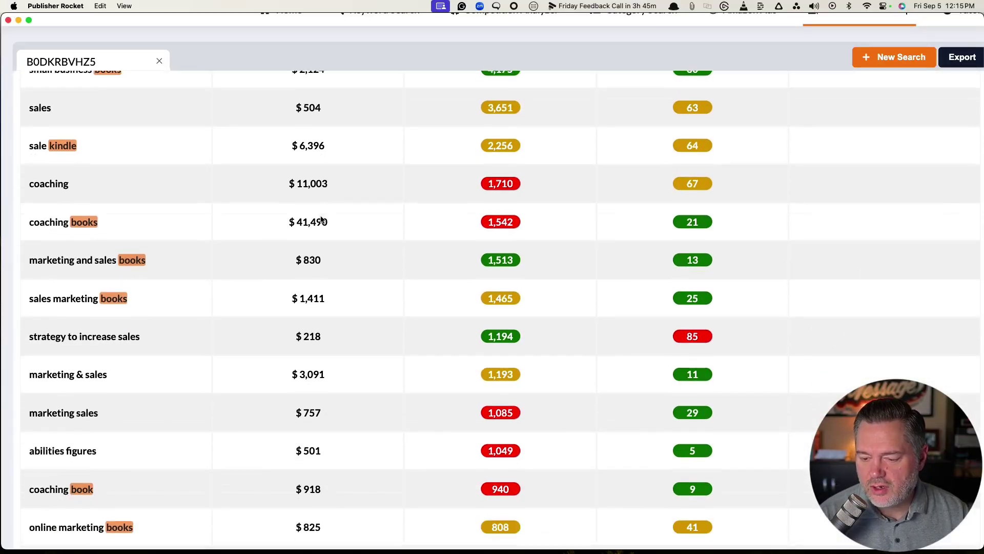
{"action": "scroll", "coordinate": [322, 220], "scroll_direction": "down", "scroll_amount": 6}
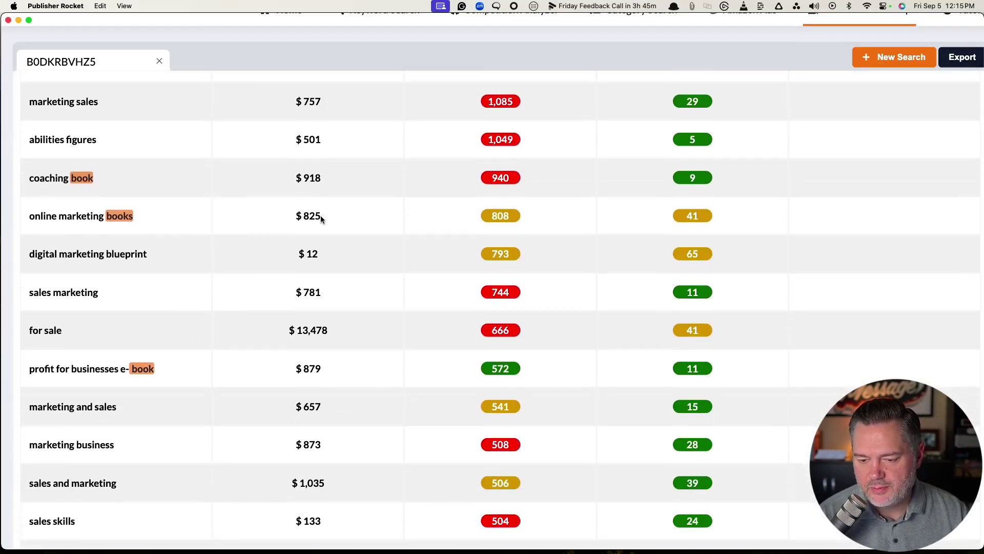
{"action": "scroll", "coordinate": [321, 219], "scroll_direction": "down", "scroll_amount": 3}
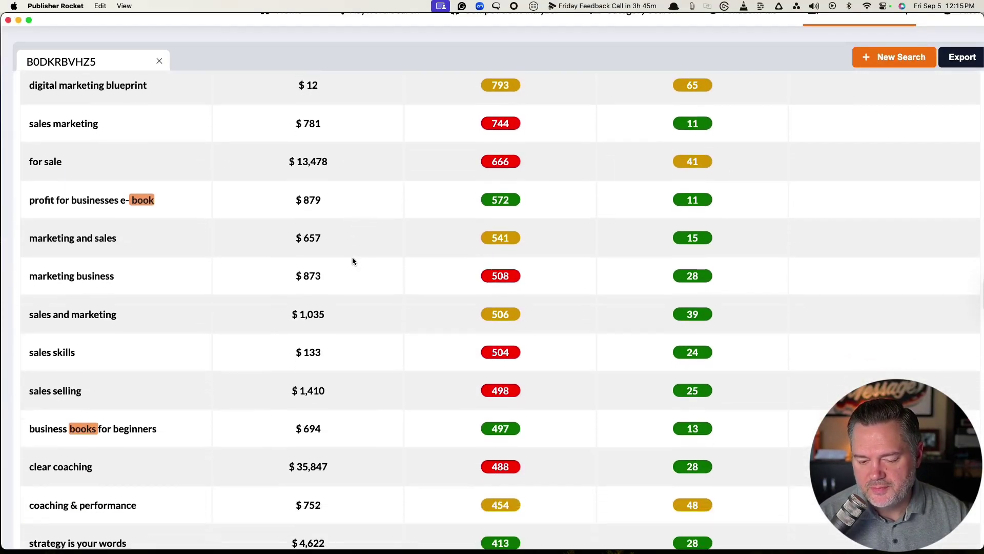
{"action": "scroll", "coordinate": [353, 258], "scroll_direction": "up", "scroll_amount": 15}
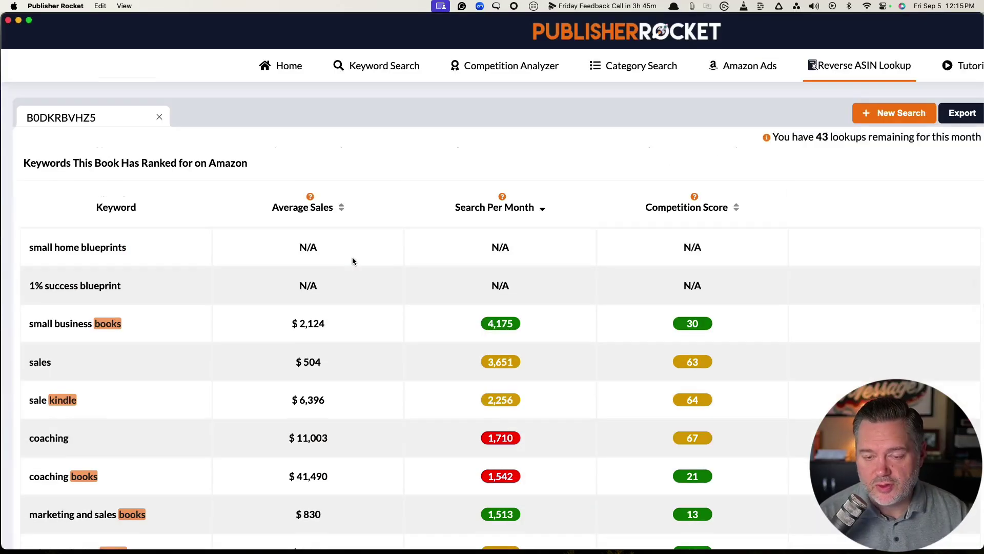
{"action": "key", "text": "super+minus"}
{"action": "key", "text": "super+minus"}
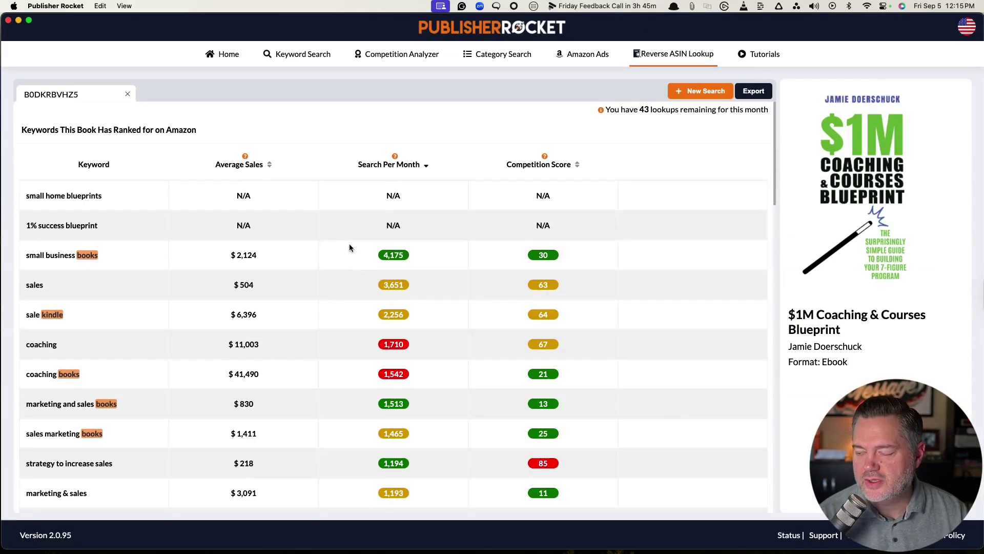
{"action": "mouse_move", "coordinate": [399, 192]}
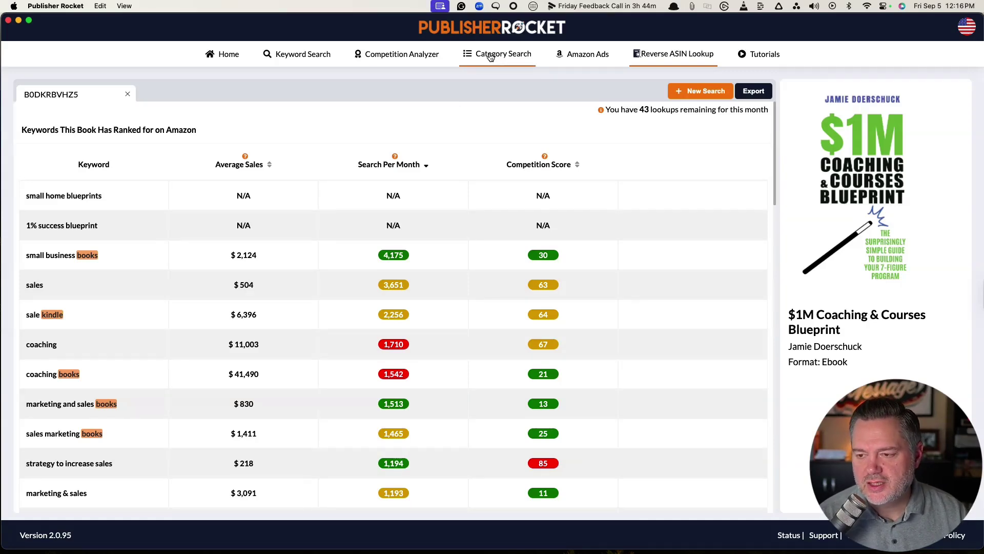
- Show the $1M Coaching & Courses Blueprint categories sorted ascending by sales to #1, noting the 10
{"action": "left_click", "coordinate": [378, 55]}
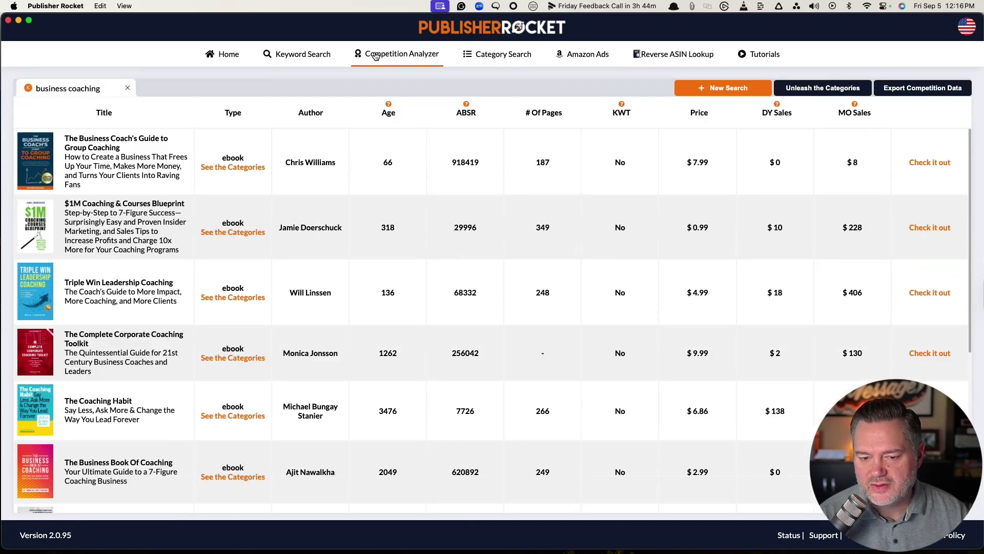
{"action": "left_click", "coordinate": [228, 233]}
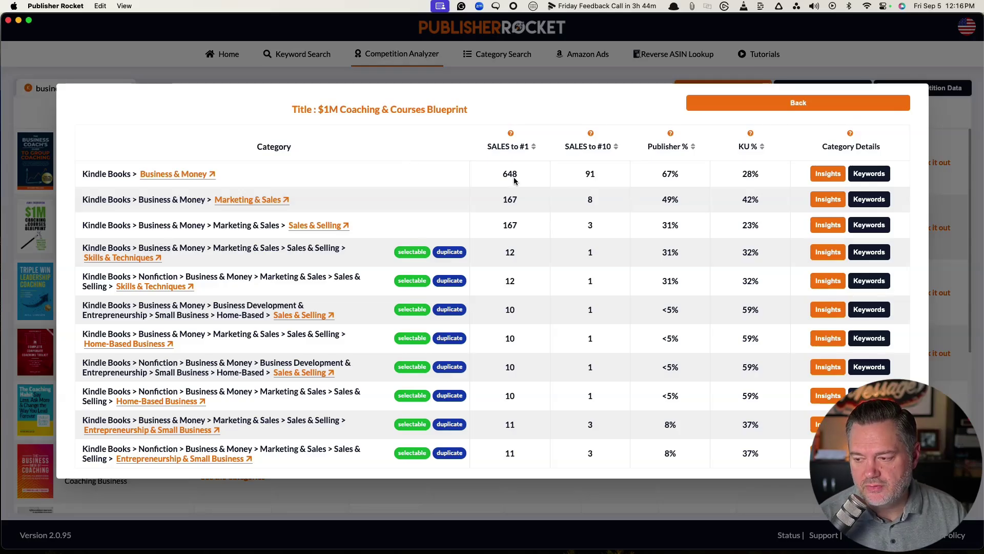
{"action": "left_click", "coordinate": [534, 151]}
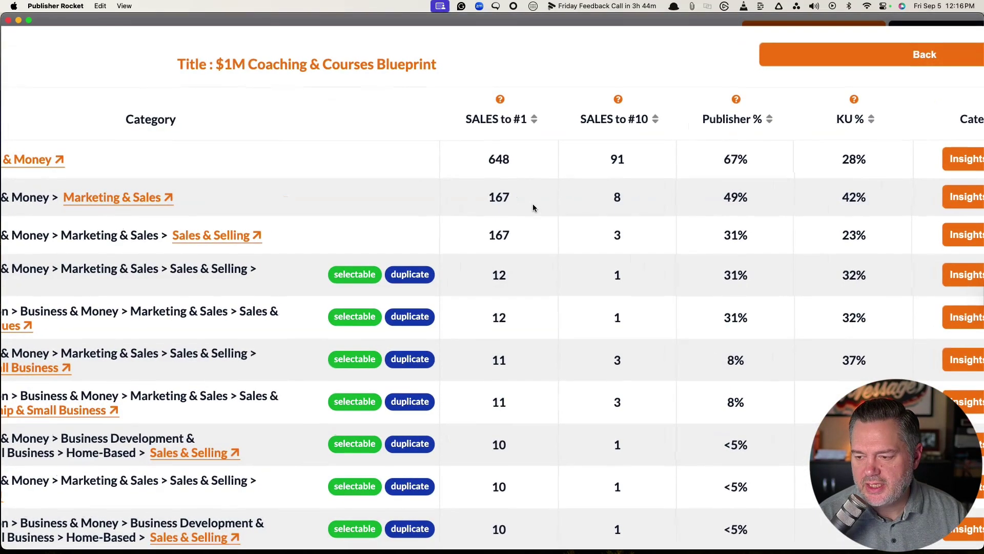
{"action": "scroll", "coordinate": [533, 204], "scroll_direction": "down", "scroll_amount": 2}
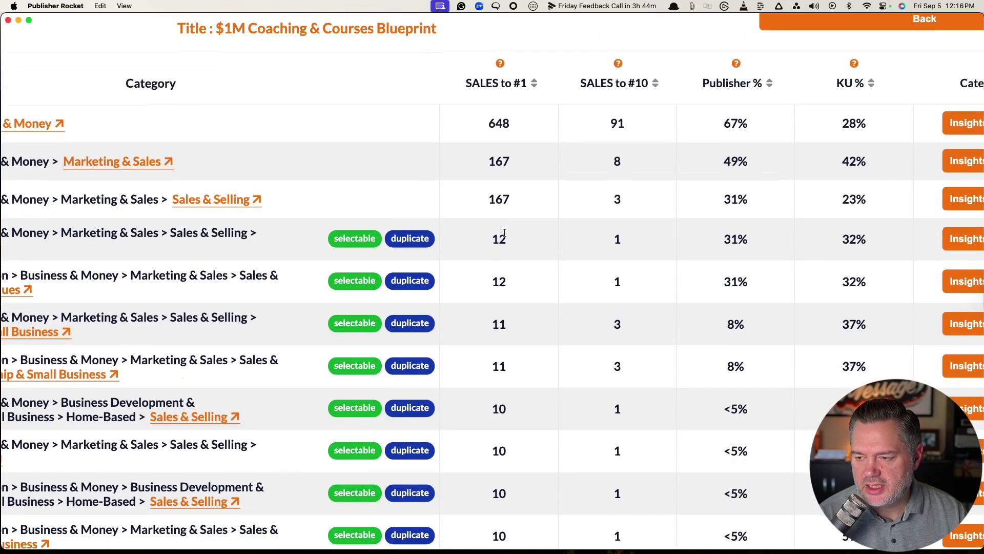
{"action": "left_click", "coordinate": [535, 86]}
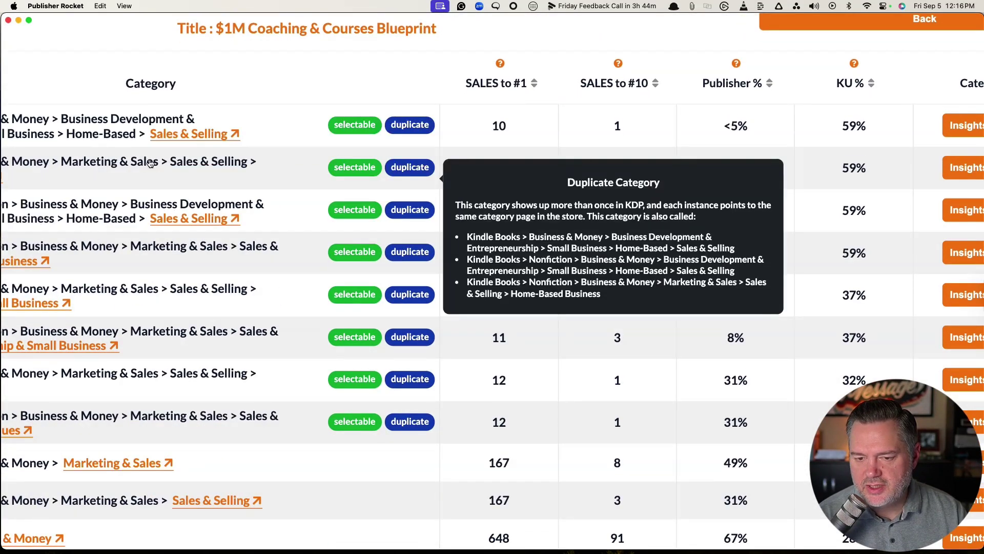
{"action": "scroll", "coordinate": [127, 171], "scroll_direction": "left", "scroll_amount": 3}
{"action": "scroll", "coordinate": [127, 172], "scroll_direction": "left", "scroll_amount": 3}
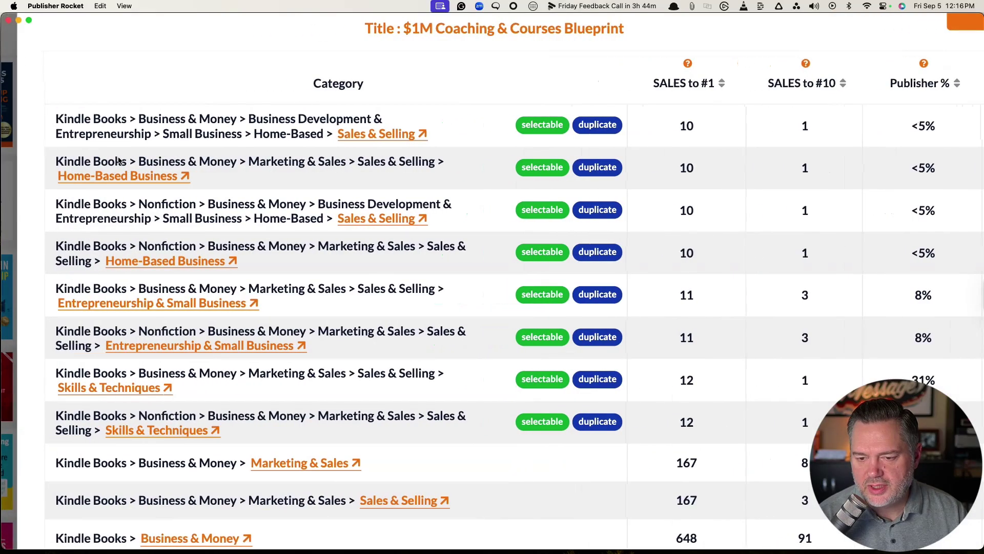
{"action": "left_click_drag", "start_coordinate": [698, 128], "coordinate": [682, 126]}
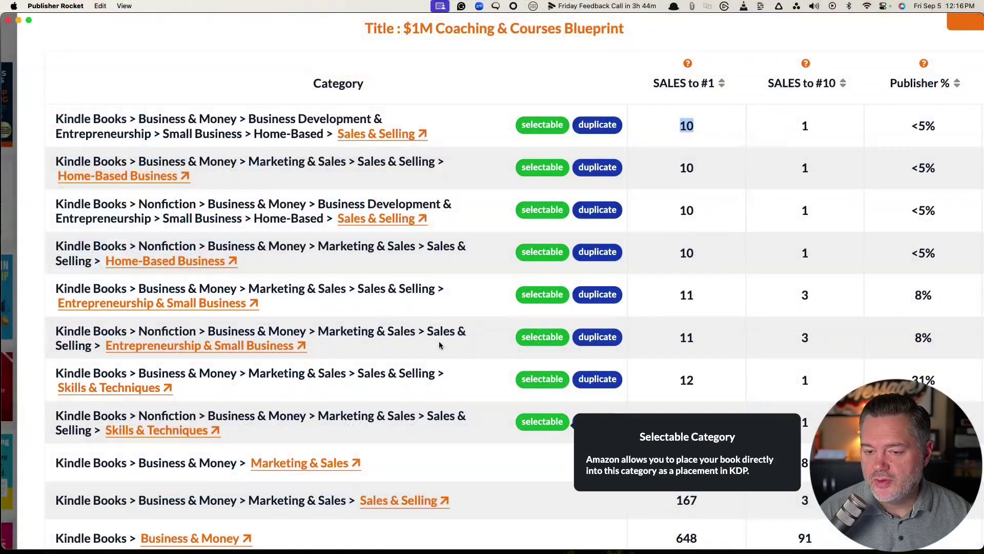
- Close the category breakdown and go to the Kindle Category Search page
{"action": "scroll", "coordinate": [430, 328], "scroll_direction": "right", "scroll_amount": 2}
{"action": "scroll", "coordinate": [430, 328], "scroll_direction": "up", "scroll_amount": 3}
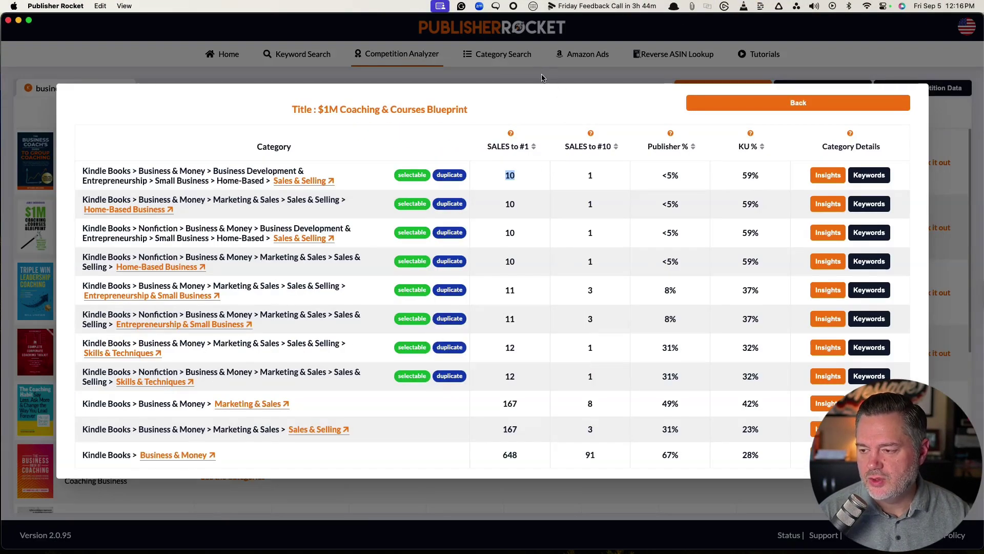
{"action": "left_click", "coordinate": [721, 103]}
{"action": "left_click", "coordinate": [502, 57]}
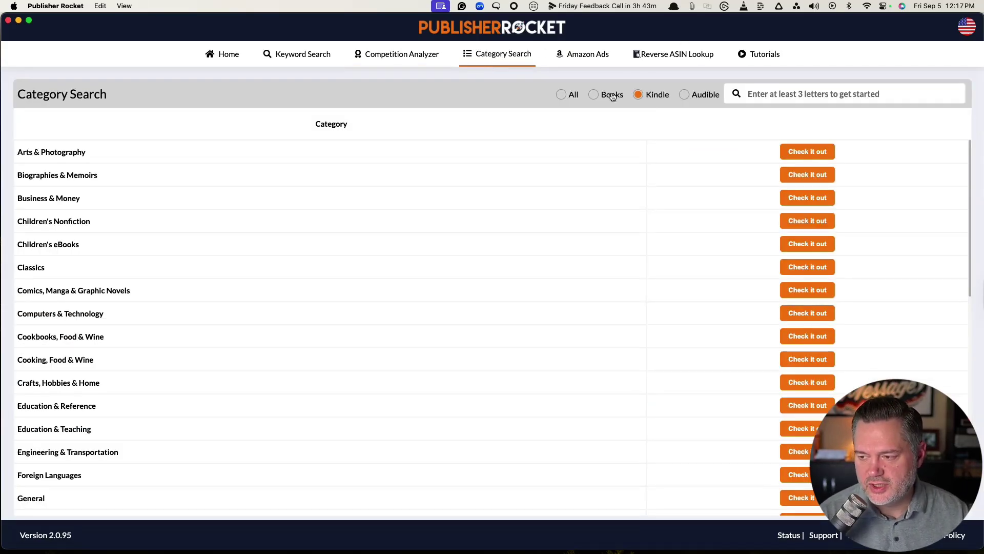
- Search categories for 'coach' and note Mentoring & Coaching needs 14 sales to #1
{"action": "key", "text": "super+plus"}
{"action": "key", "text": "super+plus"}
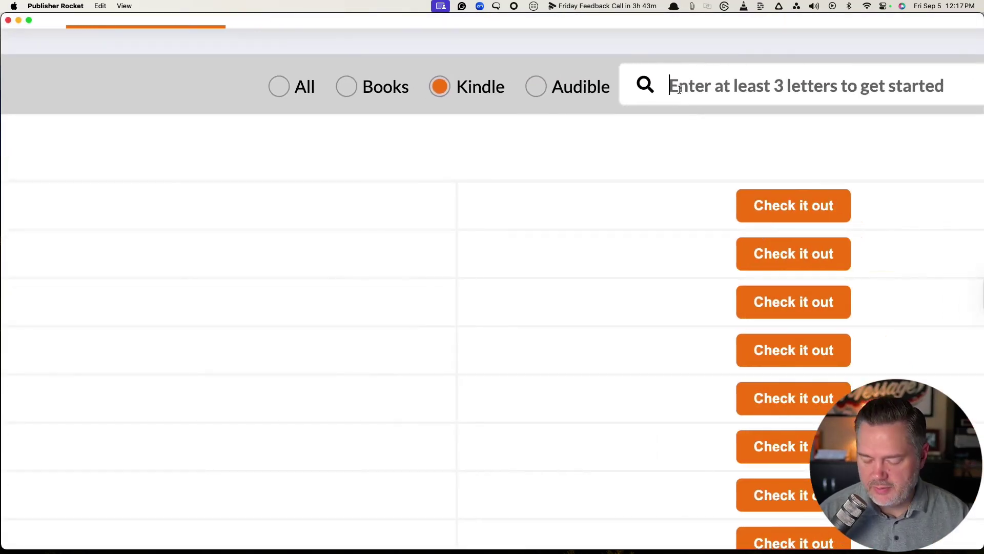
{"action": "type", "text": "coach"}
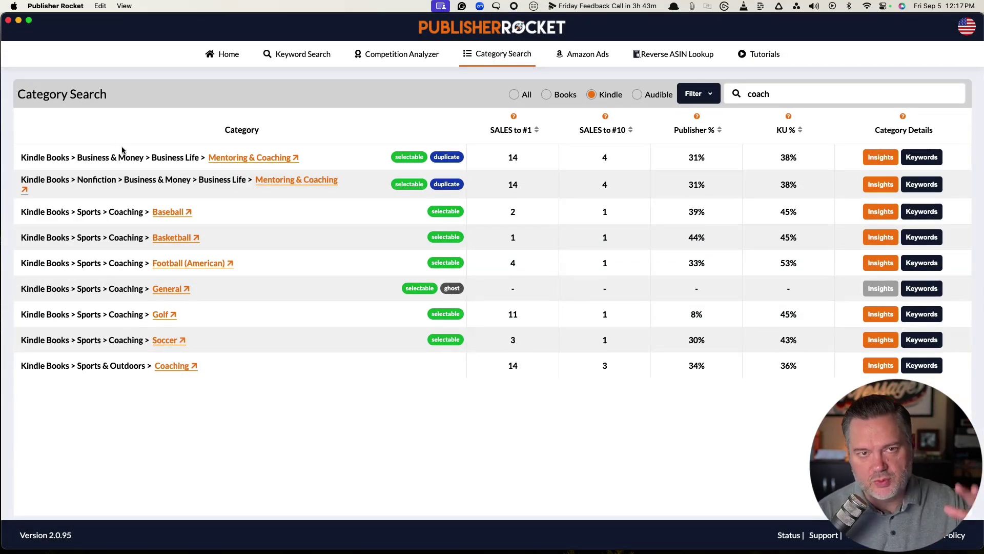
{"action": "left_click_drag", "start_coordinate": [20, 211], "coordinate": [203, 369]}
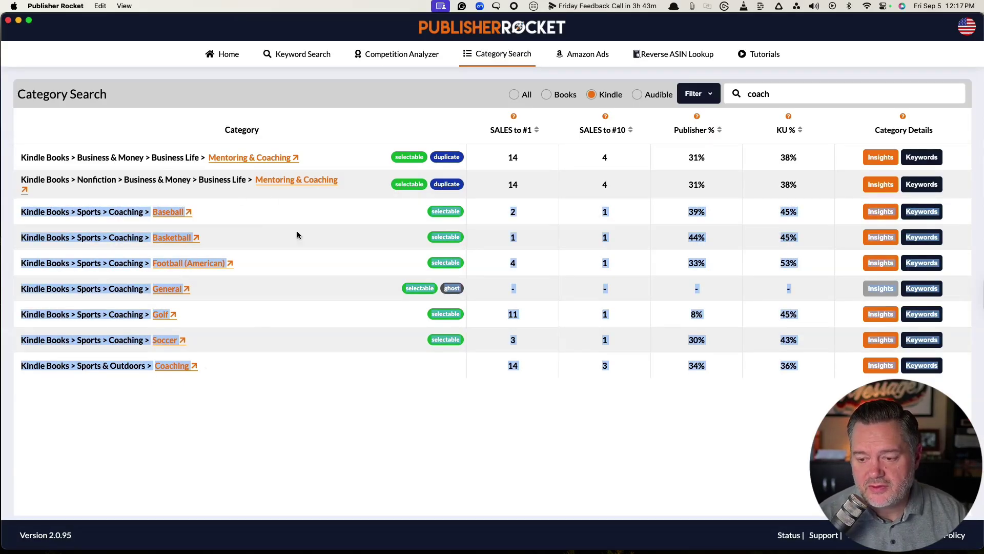
{"action": "left_click", "coordinate": [87, 188]}
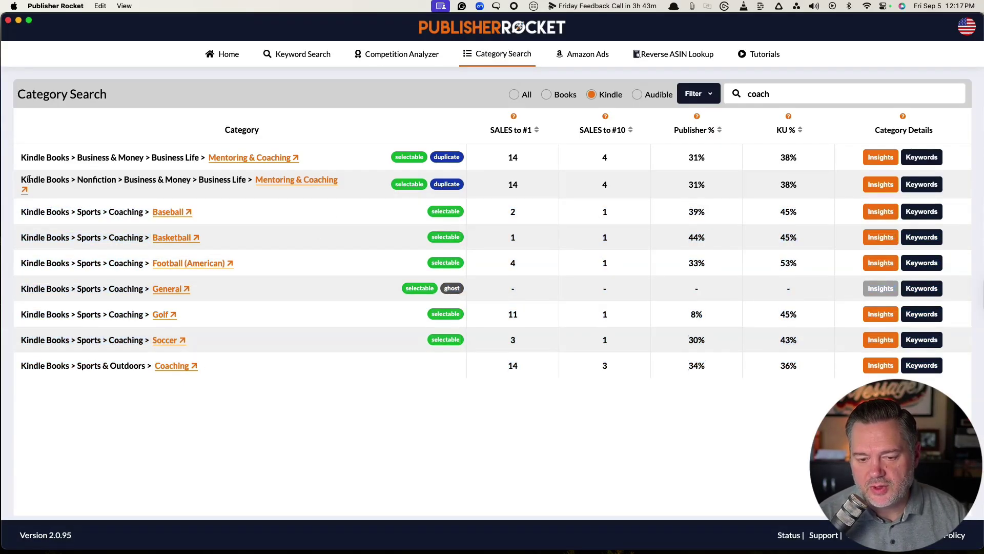
{"action": "left_click_drag", "start_coordinate": [29, 178], "coordinate": [239, 181]}
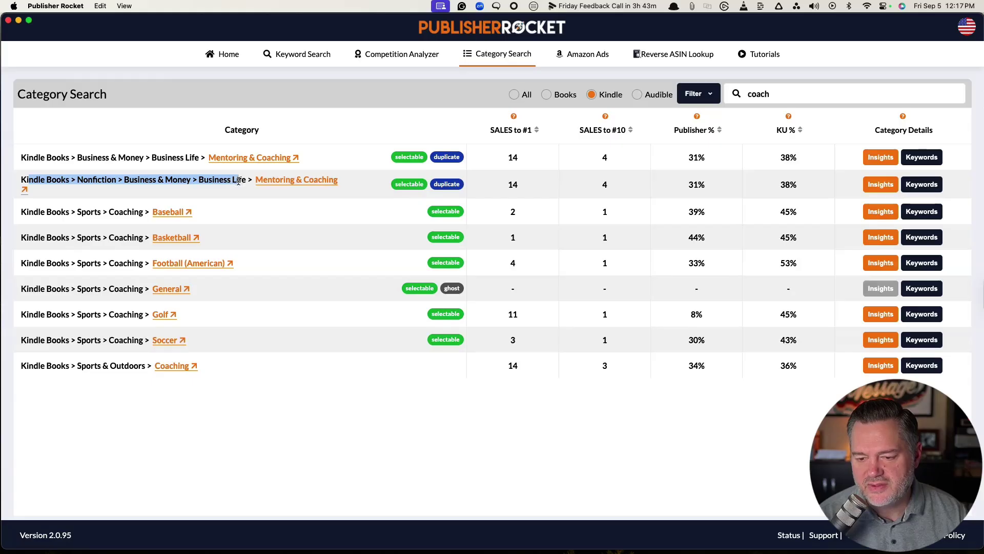
{"action": "mouse_move", "coordinate": [499, 187]}
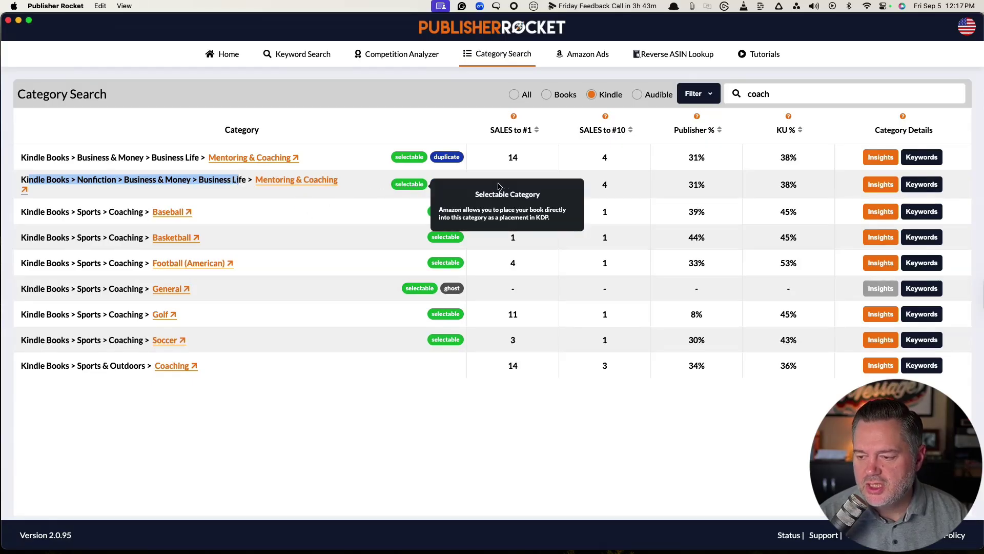
{"action": "left_click_drag", "start_coordinate": [522, 185], "coordinate": [500, 185]}
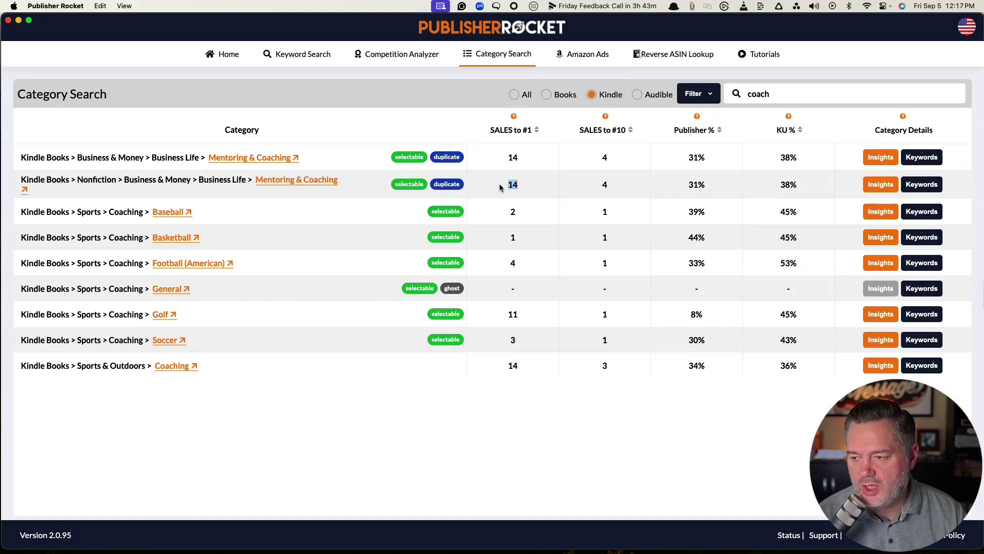
- Search 'con' to check Consulting's 12 sales to #1, then empty the search field
{"action": "double_click", "coordinate": [766, 94]}
{"action": "type", "text": "consulting"}
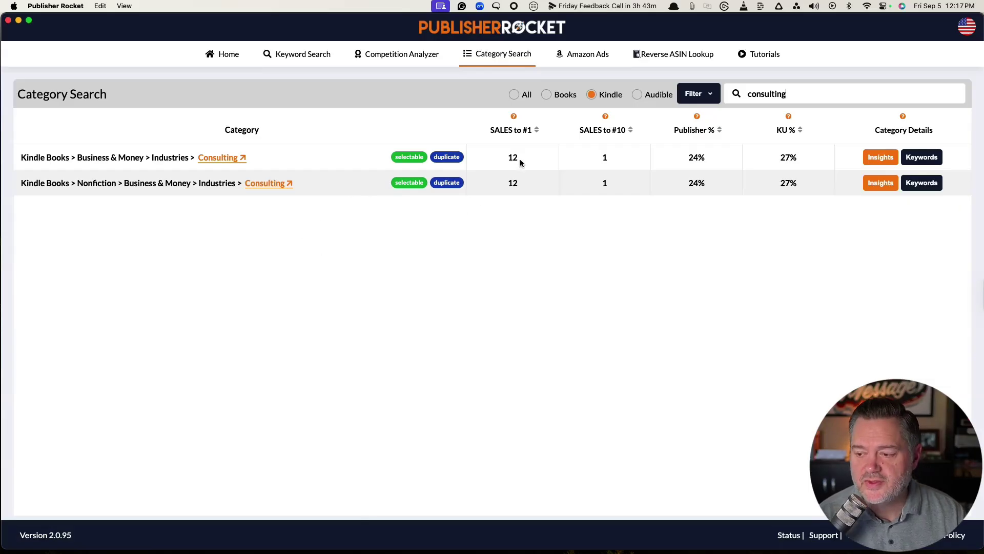
{"action": "left_click_drag", "start_coordinate": [520, 158], "coordinate": [506, 158]}
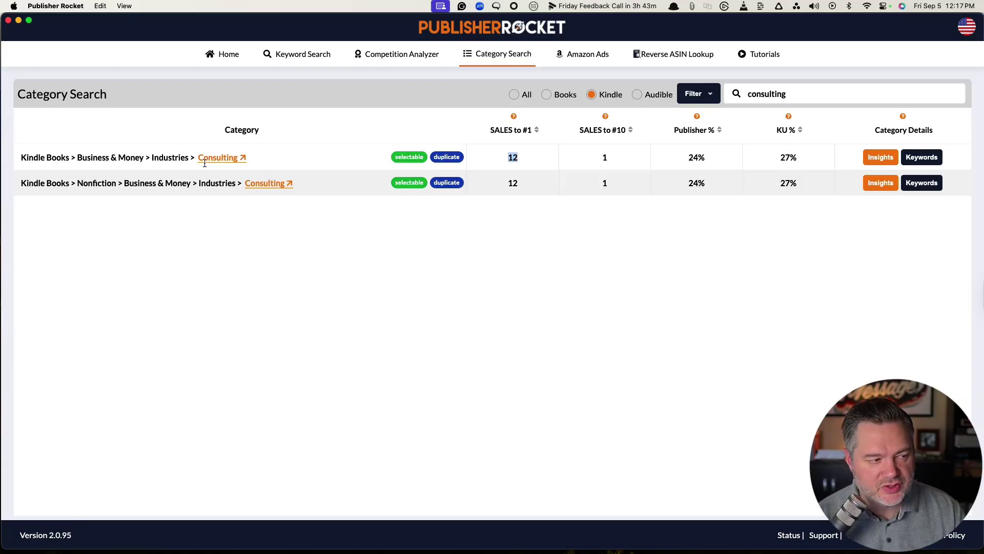
{"action": "scroll", "coordinate": [202, 163], "scroll_direction": "up", "scroll_amount": 5}
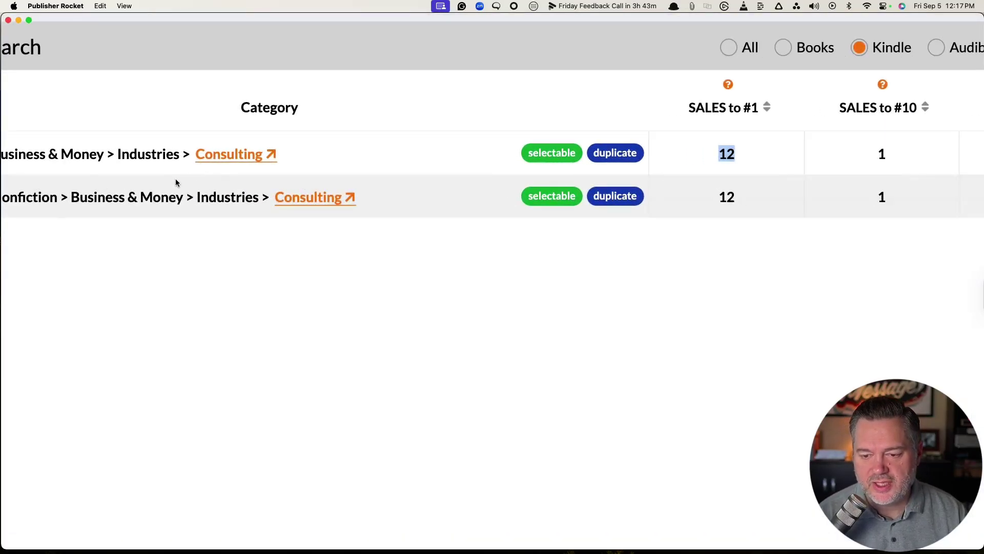
{"action": "scroll", "coordinate": [176, 182], "scroll_direction": "left", "scroll_amount": 3}
{"action": "scroll", "coordinate": [175, 178], "scroll_direction": "left", "scroll_amount": 2}
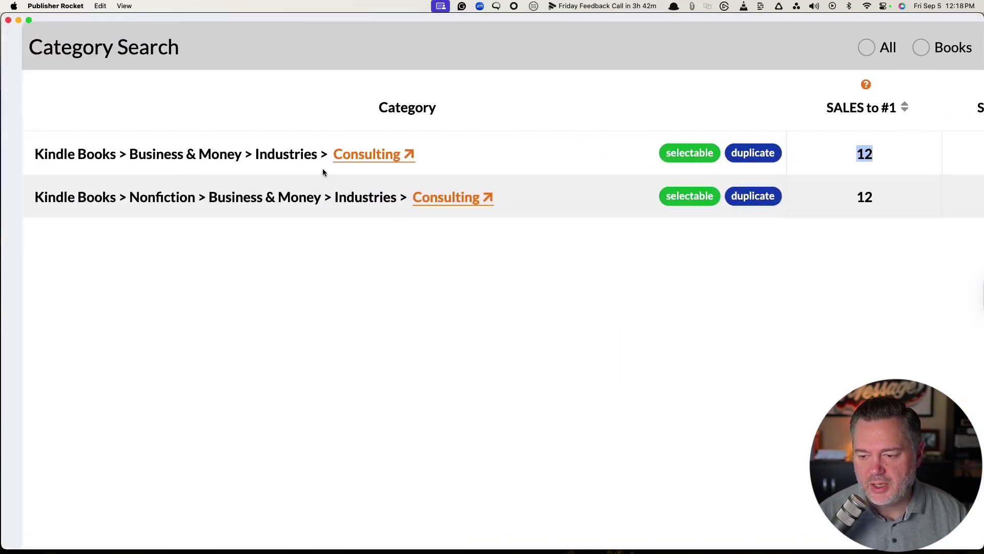
{"action": "scroll", "coordinate": [323, 172], "scroll_direction": "down", "scroll_amount": 5}
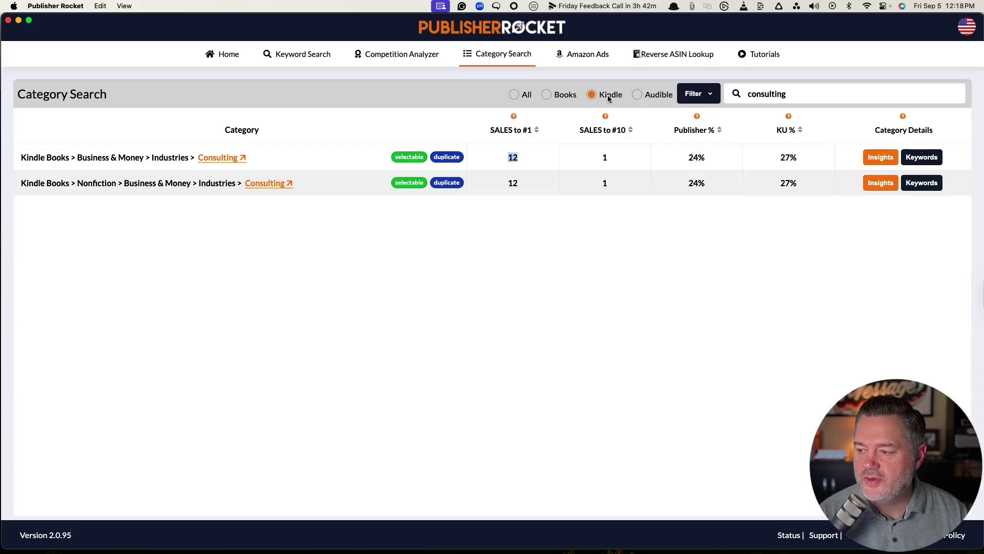
{"action": "double_click", "coordinate": [755, 95]}
{"action": "key", "text": "BackSpace"}
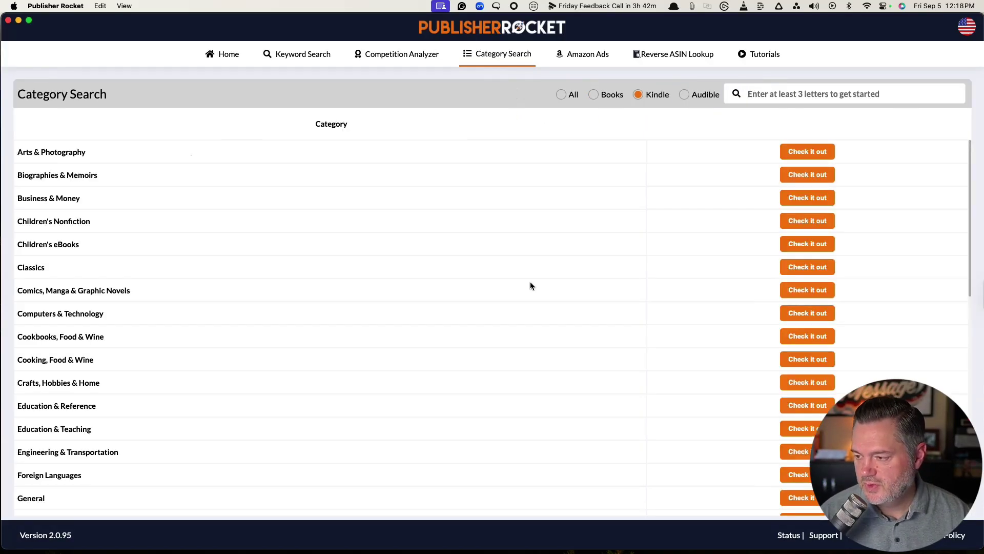
- List Business & Money subcategories lowest sales-to-#1 first, scrolling through entries like Microeconomics (3)
{"action": "left_click", "coordinate": [814, 201]}
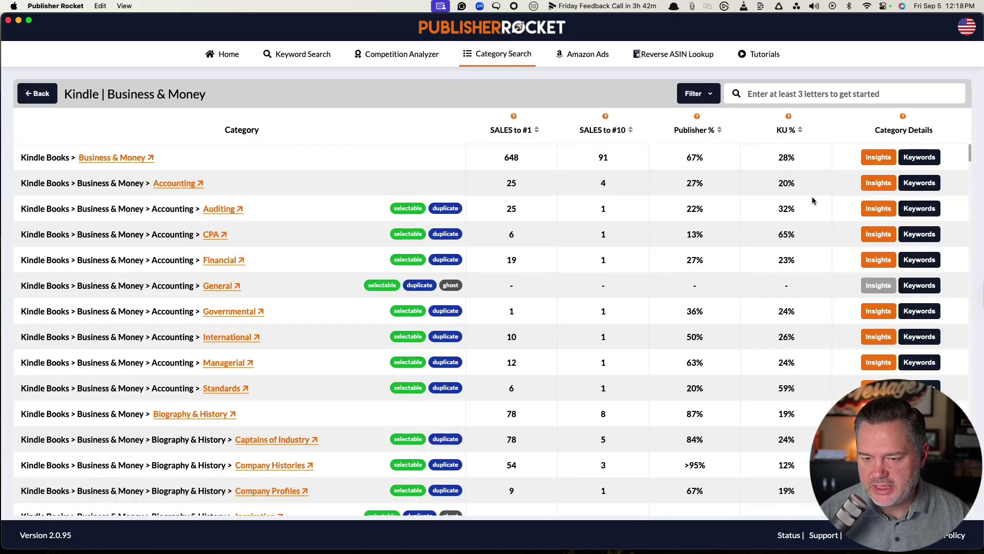
{"action": "left_click", "coordinate": [537, 131]}
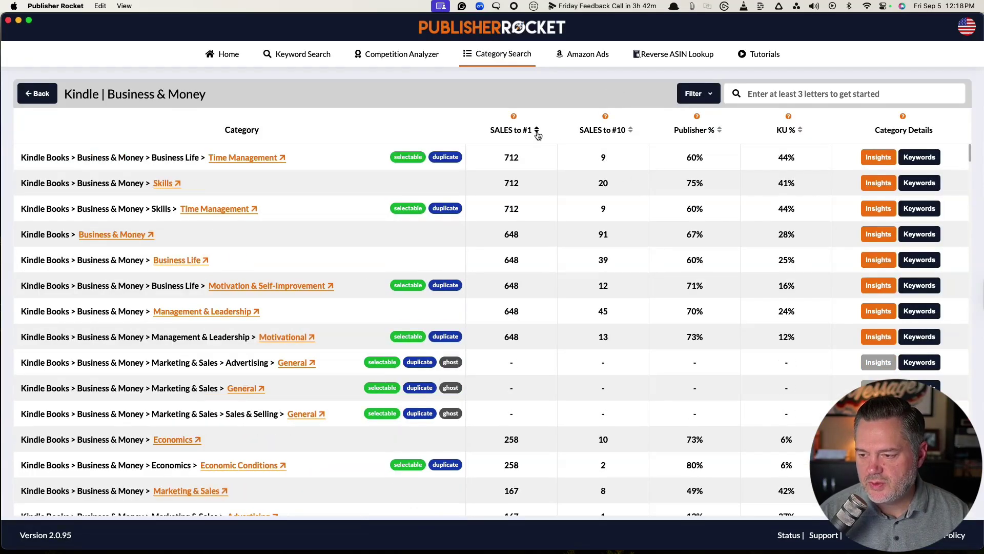
{"action": "left_click", "coordinate": [537, 131]}
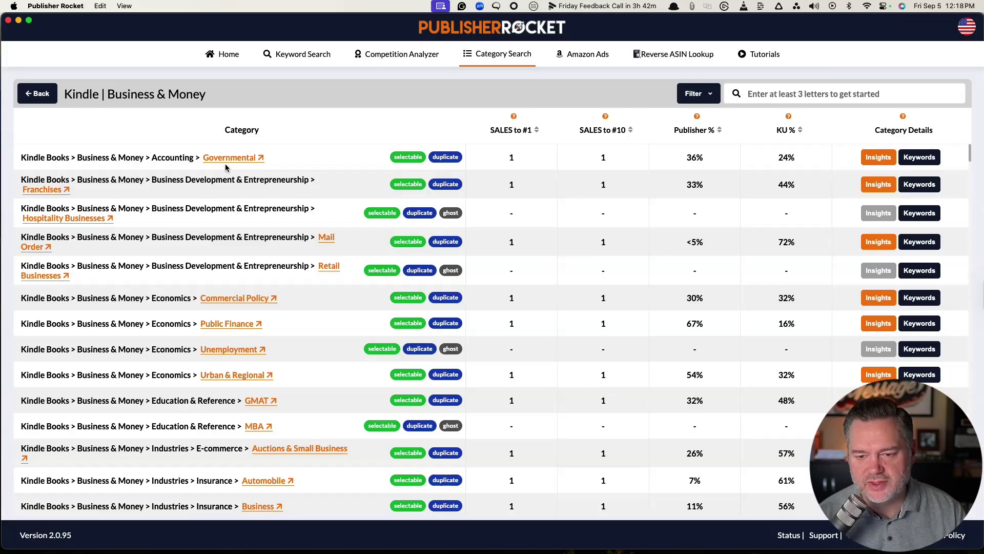
{"action": "scroll", "coordinate": [224, 164], "scroll_direction": "up", "scroll_amount": 3}
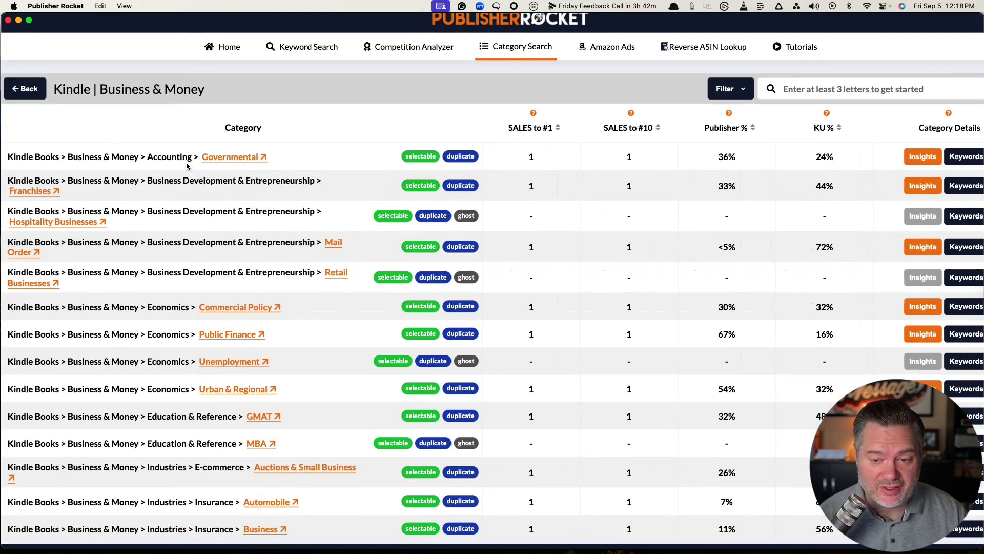
{"action": "scroll", "coordinate": [190, 166], "scroll_direction": "left", "scroll_amount": 2}
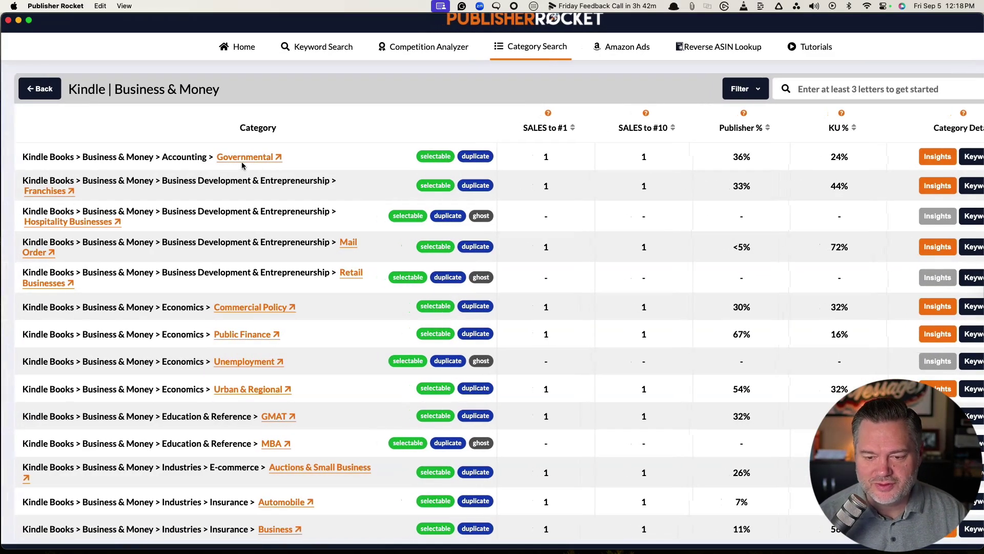
{"action": "scroll", "coordinate": [242, 222], "scroll_direction": "down", "scroll_amount": 5}
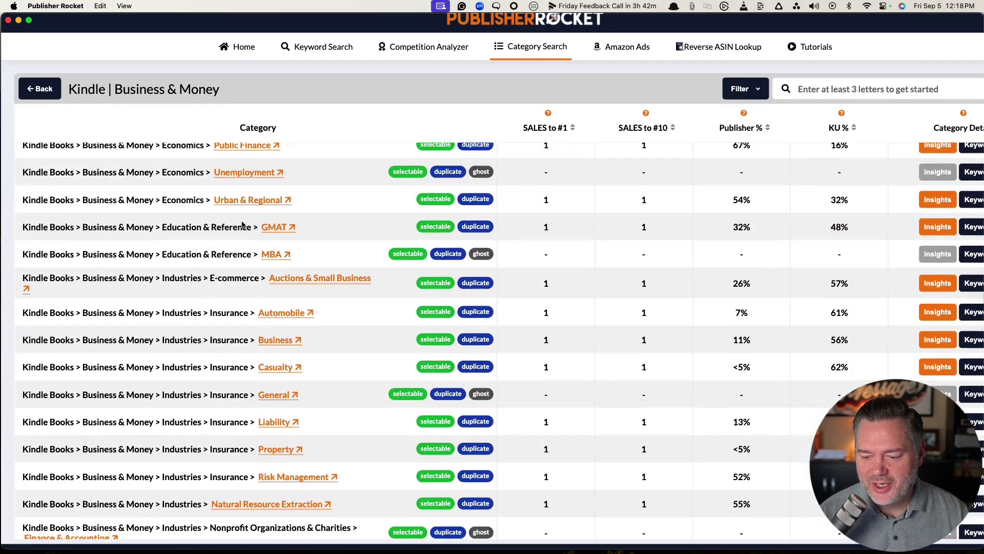
{"action": "scroll", "coordinate": [242, 222], "scroll_direction": "down", "scroll_amount": 5}
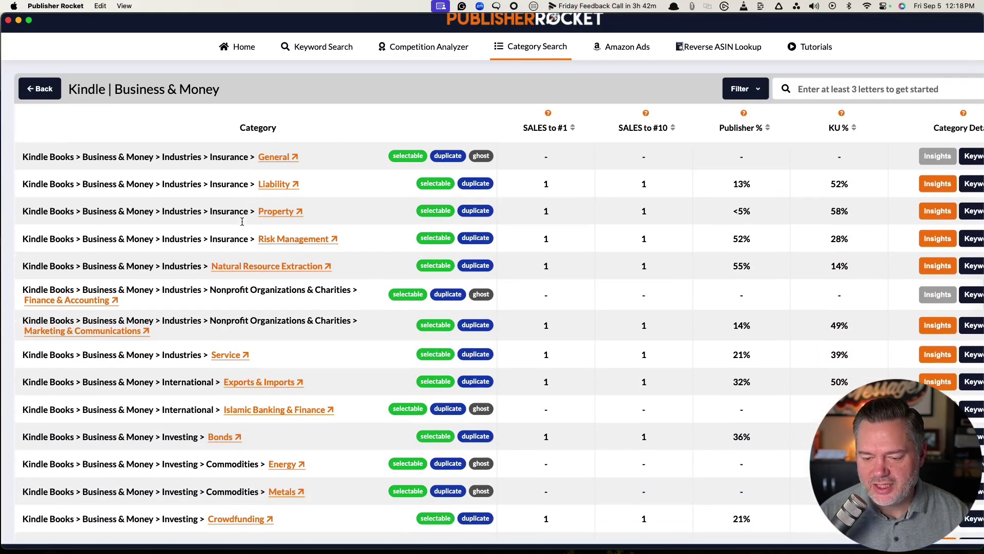
{"action": "scroll", "coordinate": [242, 220], "scroll_direction": "down", "scroll_amount": 5}
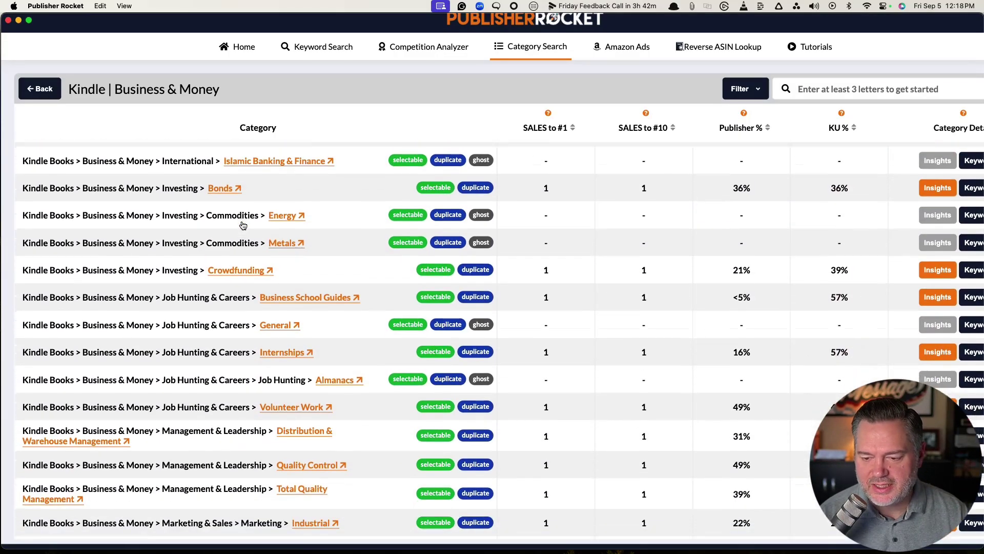
{"action": "scroll", "coordinate": [243, 226], "scroll_direction": "down", "scroll_amount": 5}
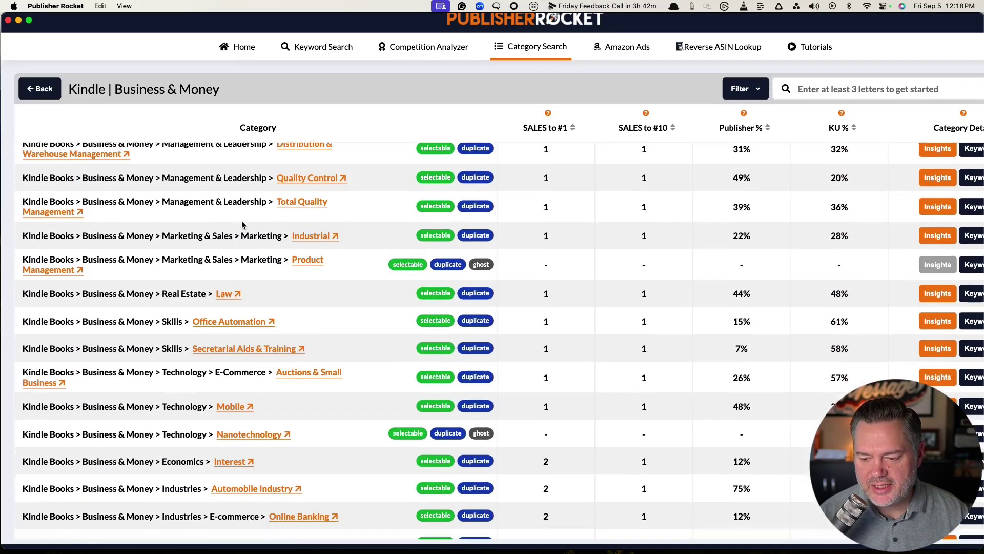
{"action": "scroll", "coordinate": [242, 224], "scroll_direction": "down", "scroll_amount": 1}
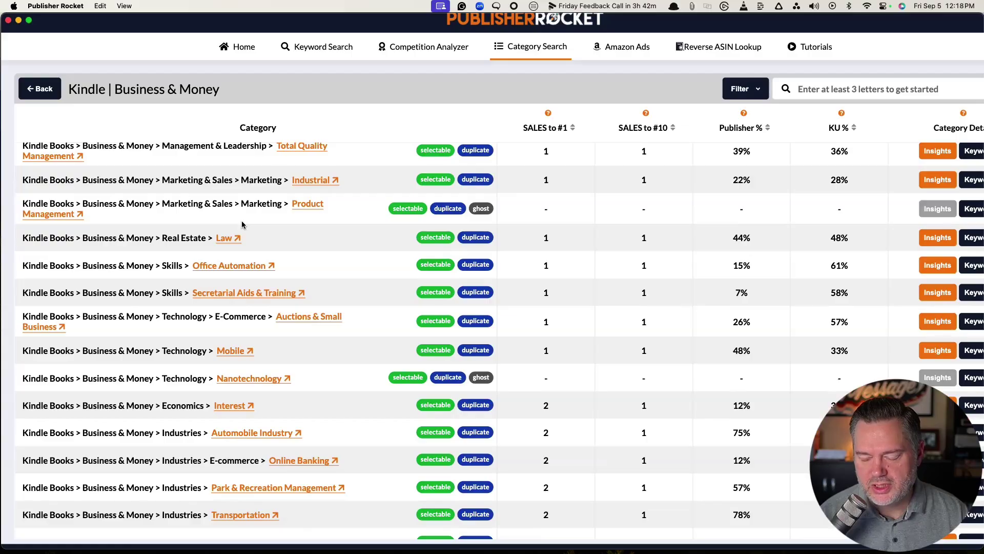
{"action": "scroll", "coordinate": [242, 224], "scroll_direction": "down", "scroll_amount": 2}
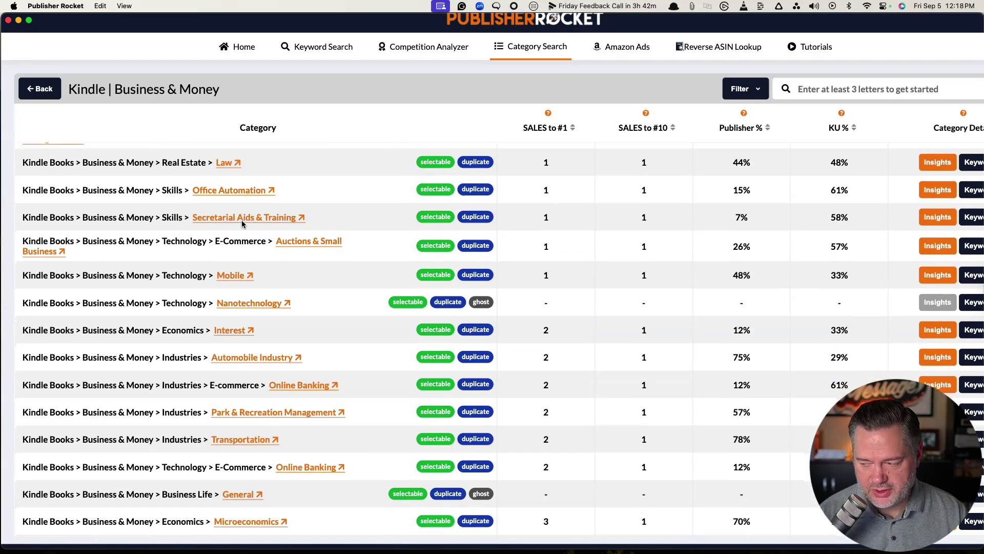
{"action": "scroll", "coordinate": [242, 220], "scroll_direction": "down", "scroll_amount": 3}
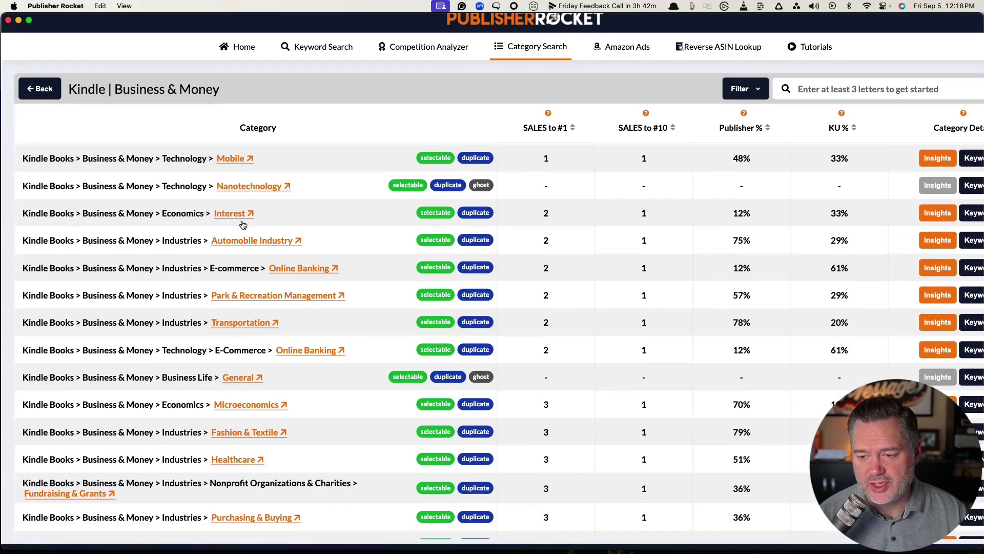
- Start a new Amazon Ads project from the Amazon Ads page
{"action": "left_click", "coordinate": [616, 51]}
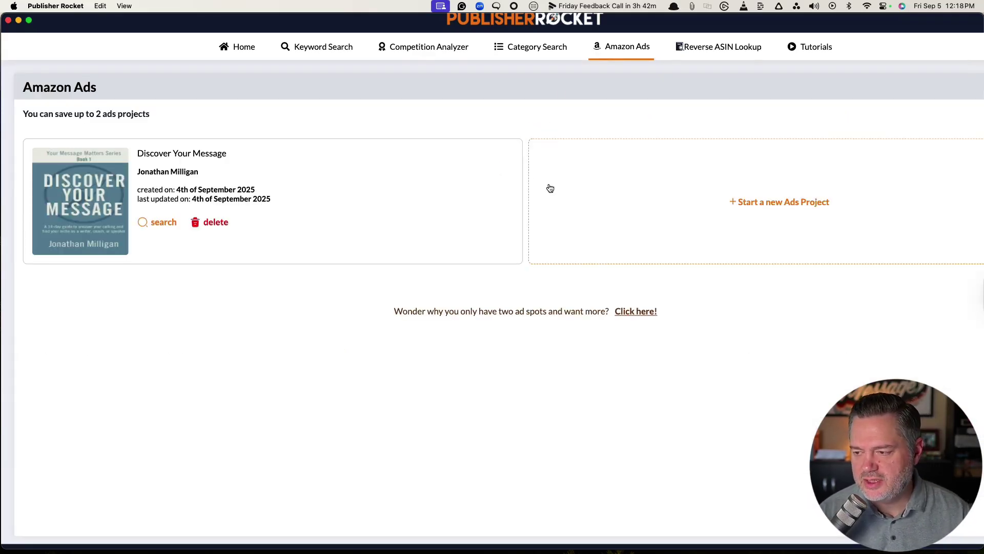
{"action": "left_click", "coordinate": [606, 235]}
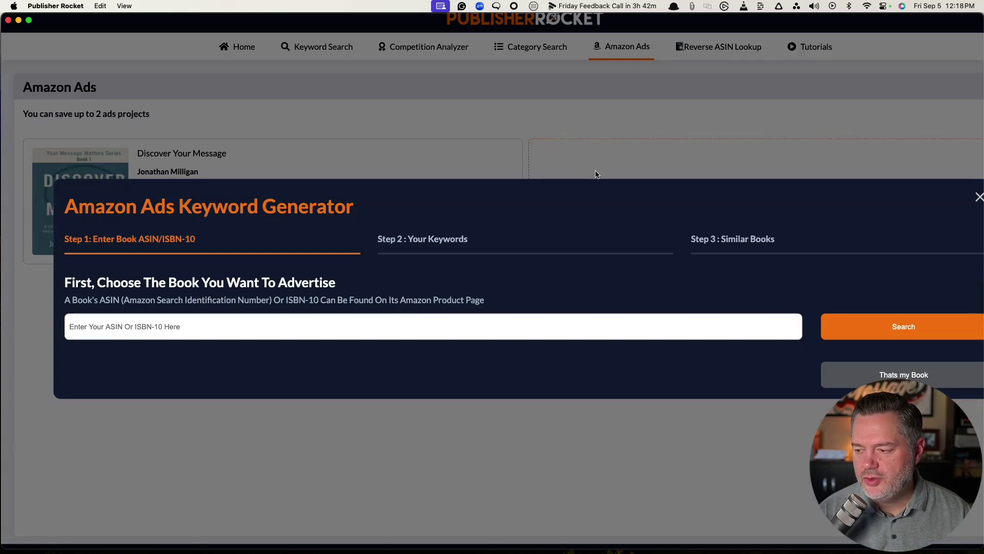
{"action": "left_click", "coordinate": [978, 197]}
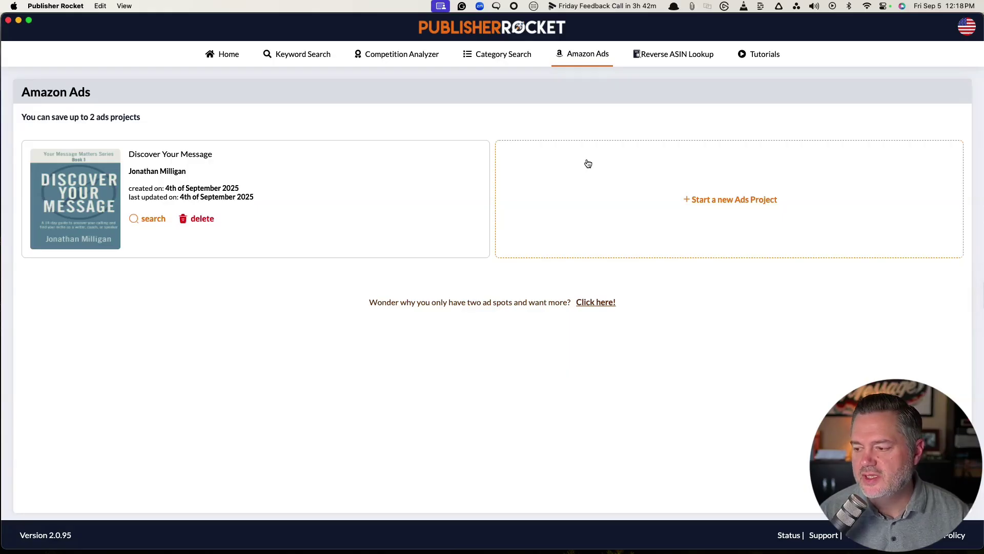
{"action": "left_click", "coordinate": [710, 201]}
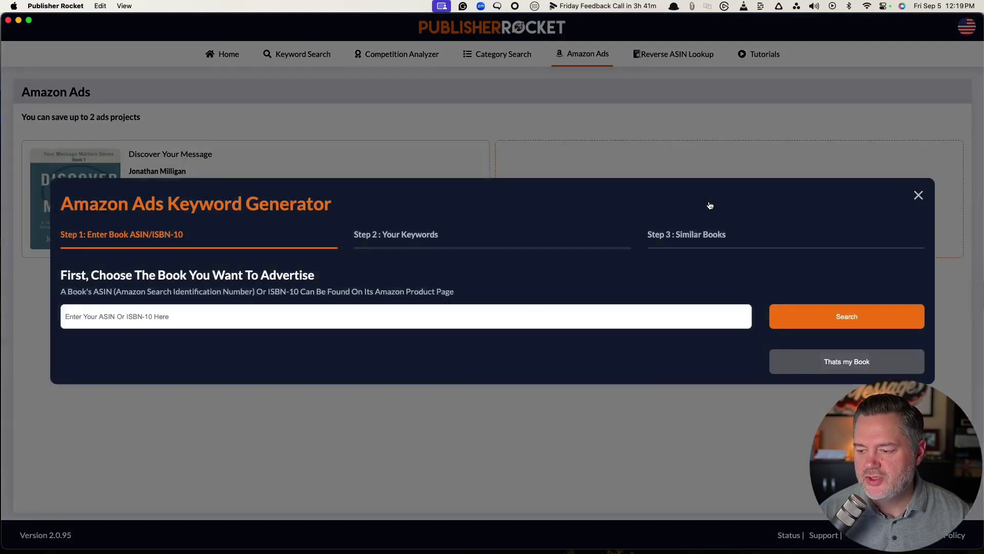
- Paste an ASIN into the Step 1 ASIN/ISBN-10 field, then clear it
{"action": "left_click", "coordinate": [108, 322]}
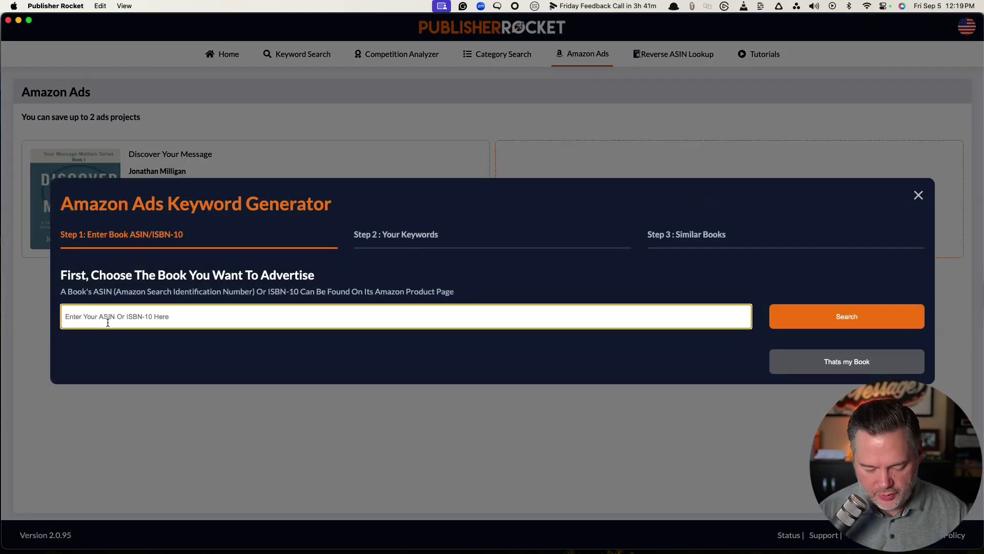
{"action": "type", "text": "B0DKRBVHZS"}
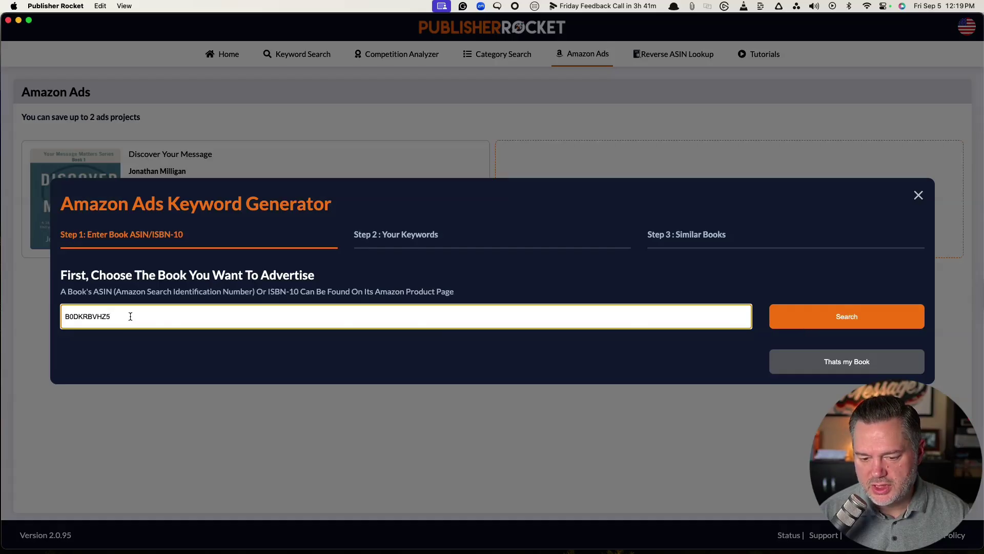
{"action": "key", "text": "super+a"}
{"action": "key", "text": "BackSpace"}
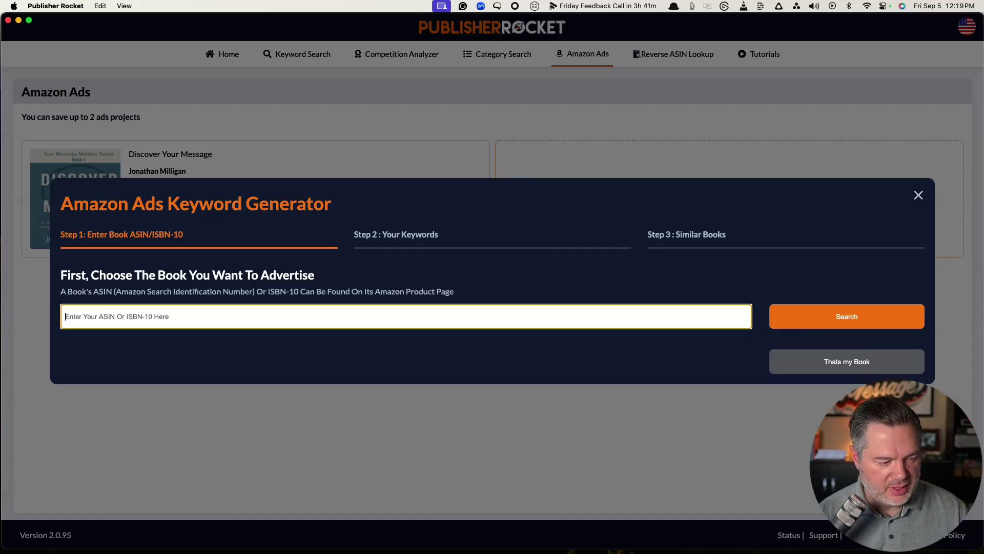
- Search Amazon for '90-day coach', open The 90-Day Coach and copy ASIN B0FMT8964T
{"action": "key", "text": "super+Tab"}
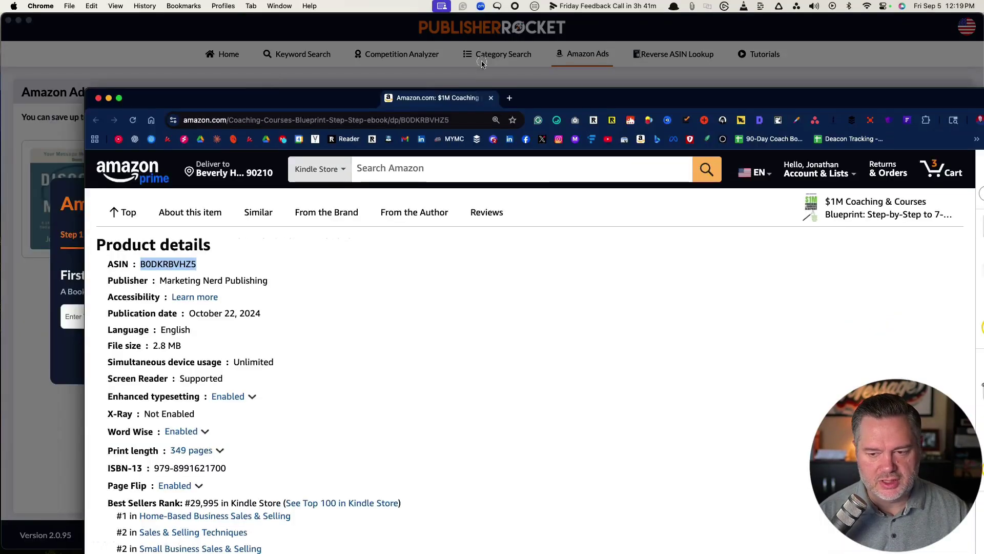
{"action": "left_click", "coordinate": [331, 96]}
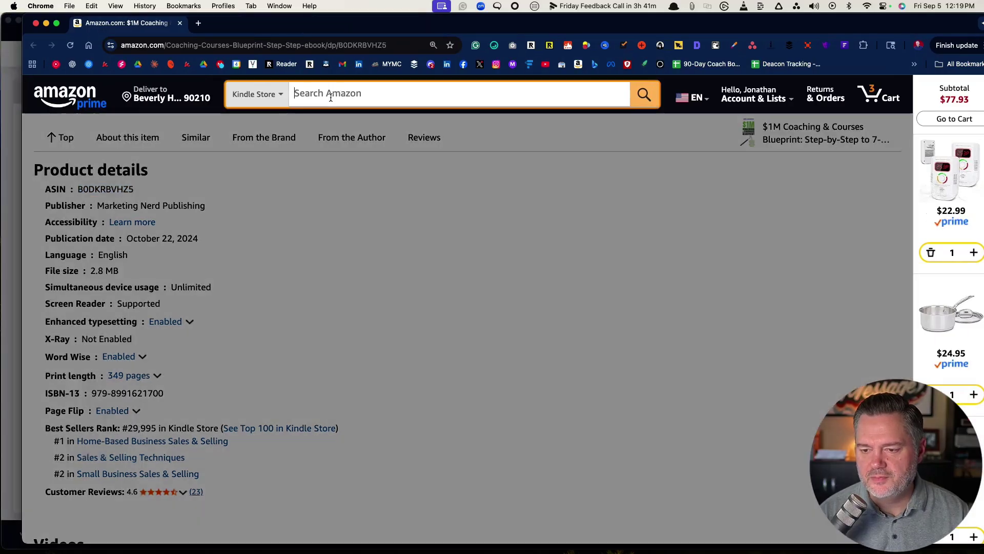
{"action": "type", "text": "90-day"}
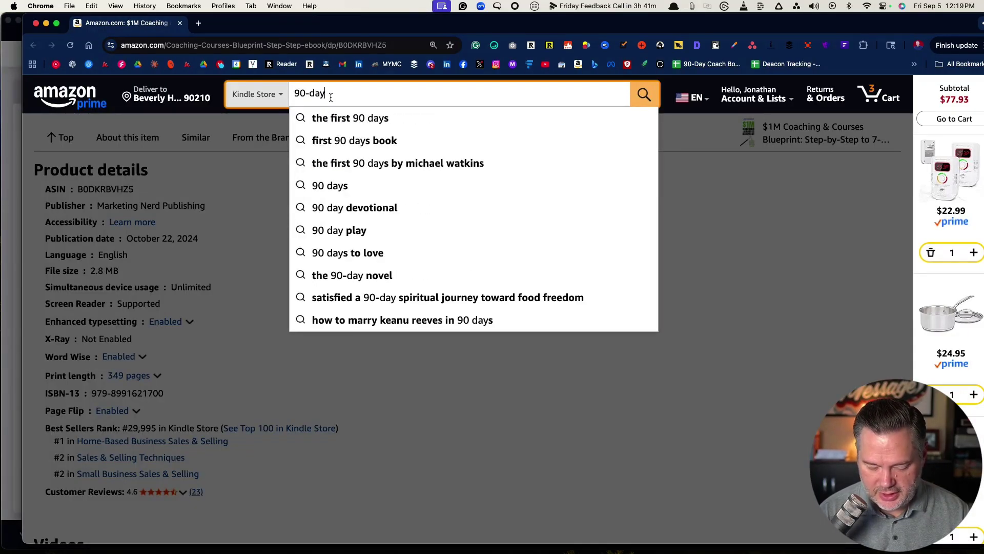
{"action": "type", "text": " caoch"}
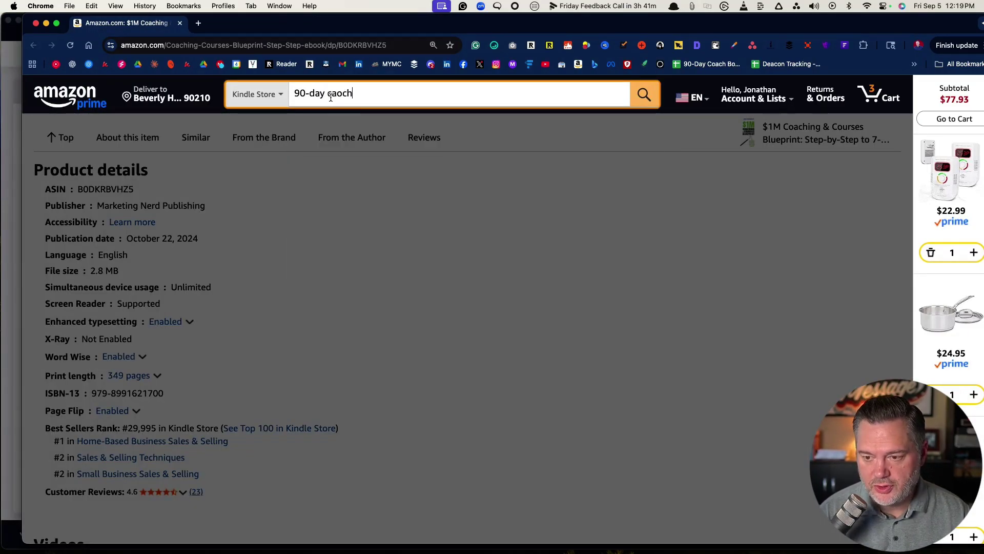
{"action": "key", "text": "BackSpace"}
{"action": "key", "text": "BackSpace"}
{"action": "key", "text": "BackSpace"}
{"action": "key", "text": "BackSpace"}
{"action": "type", "text": "oach"}
{"action": "key", "text": "Return"}
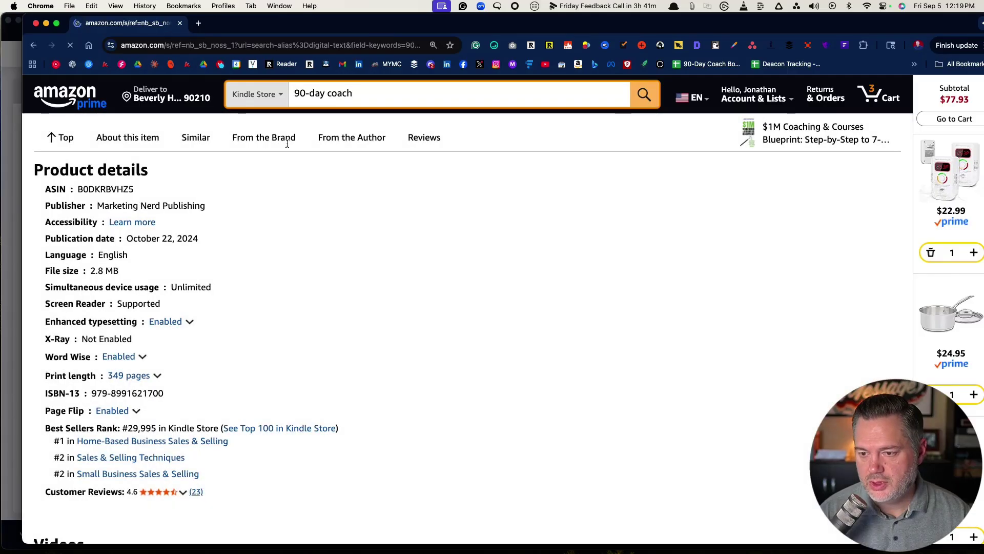
{"action": "left_click", "coordinate": [459, 302]}
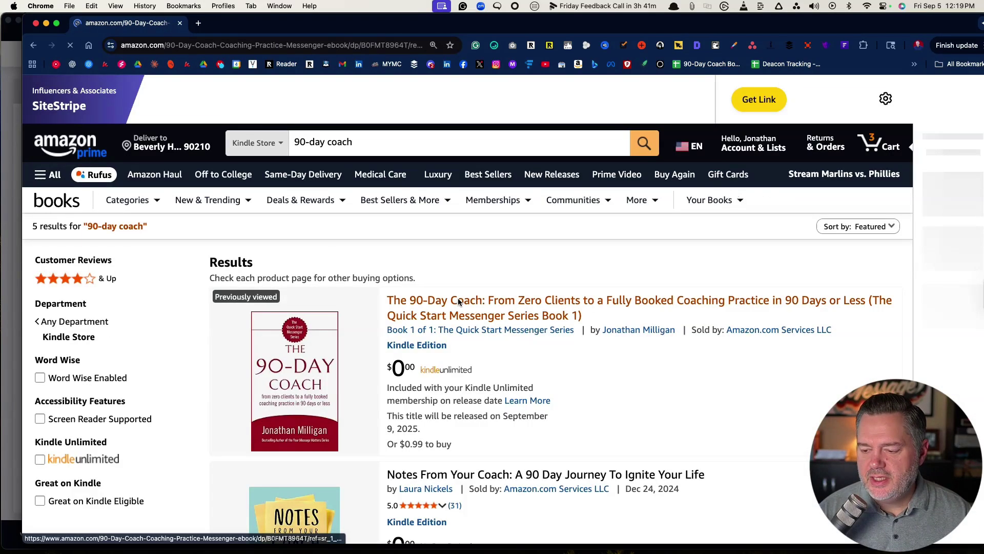
{"action": "scroll", "coordinate": [457, 298], "scroll_direction": "down", "scroll_amount": 20}
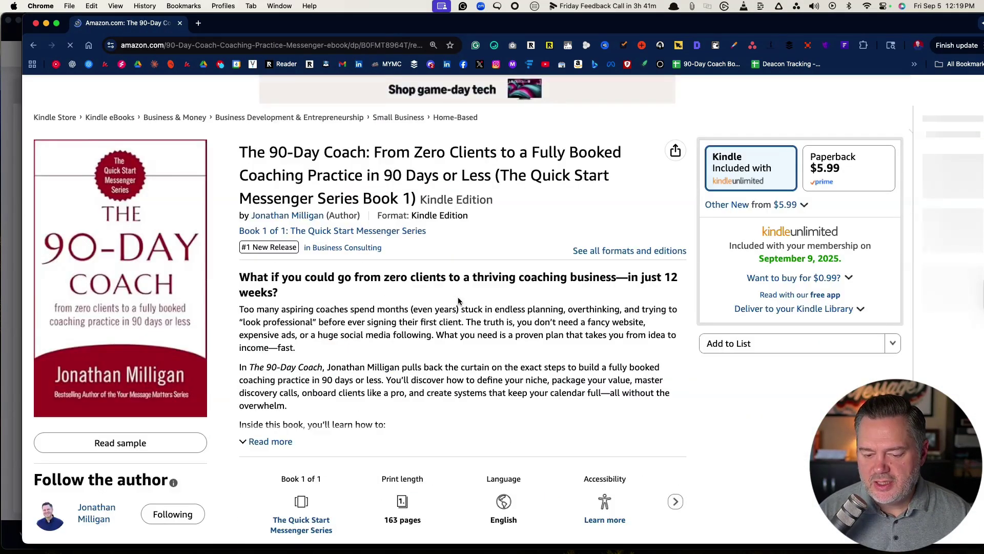
{"action": "scroll", "coordinate": [315, 305], "scroll_direction": "up", "scroll_amount": 7}
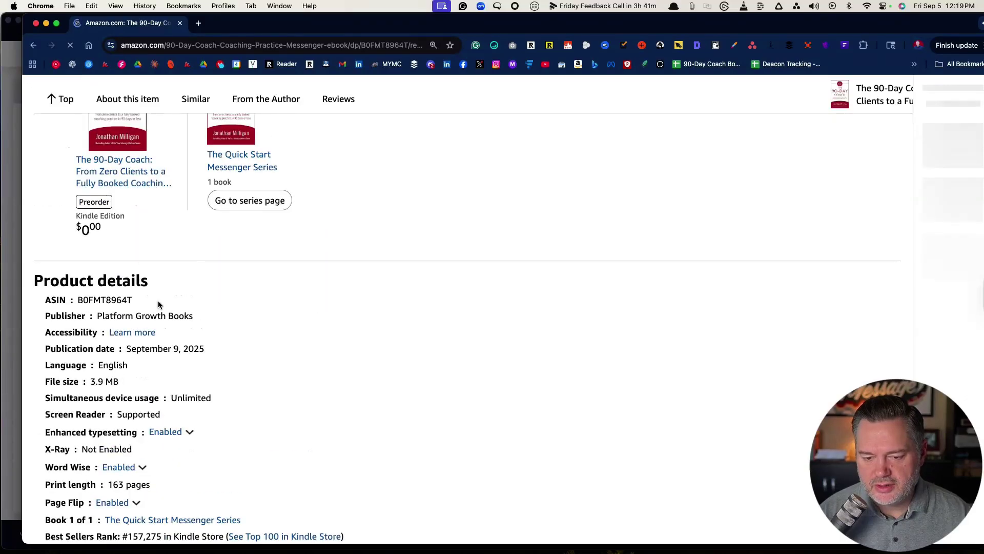
{"action": "left_click_drag", "start_coordinate": [132, 261], "coordinate": [77, 261]}
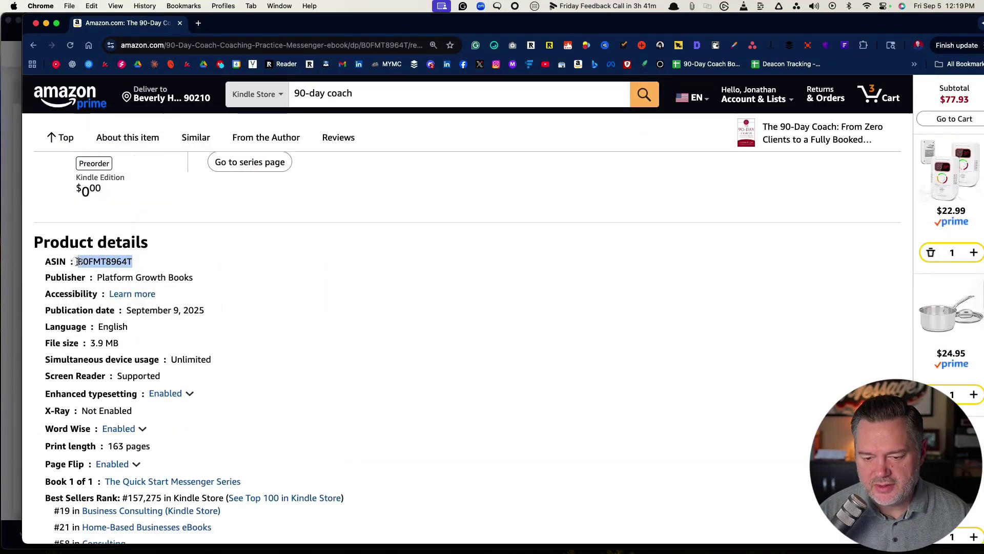
{"action": "key", "text": "super+c"}
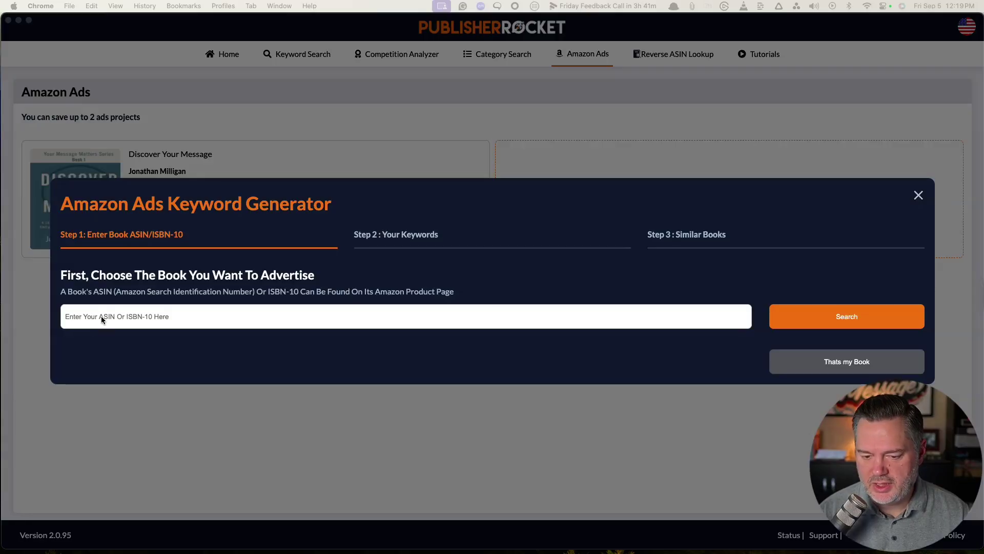
- Load The 90-Day Coach by ASIN B0FMT8964T and advance past its seven keywords to Similar Books
{"action": "left_click", "coordinate": [101, 318]}
{"action": "key", "text": "super+v"}
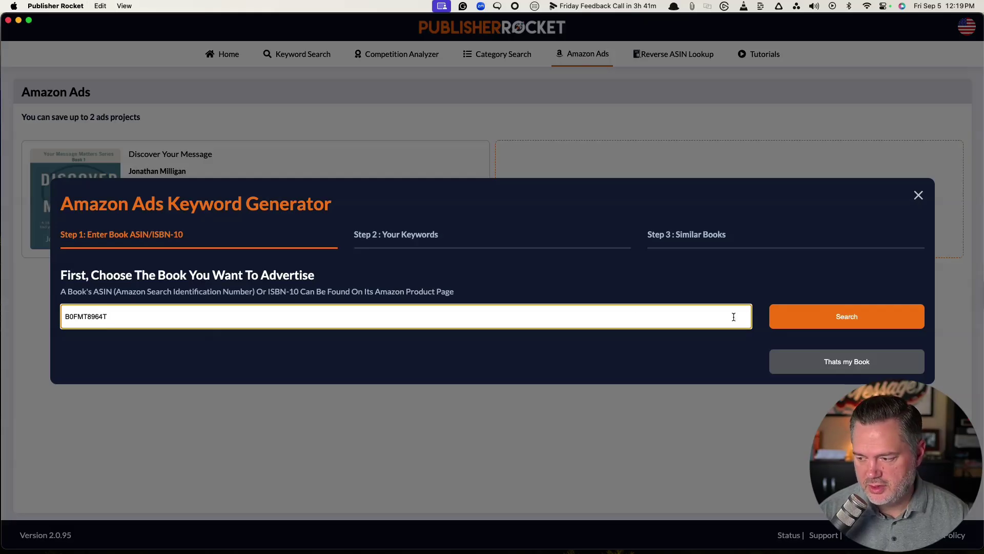
{"action": "left_click", "coordinate": [846, 317]}
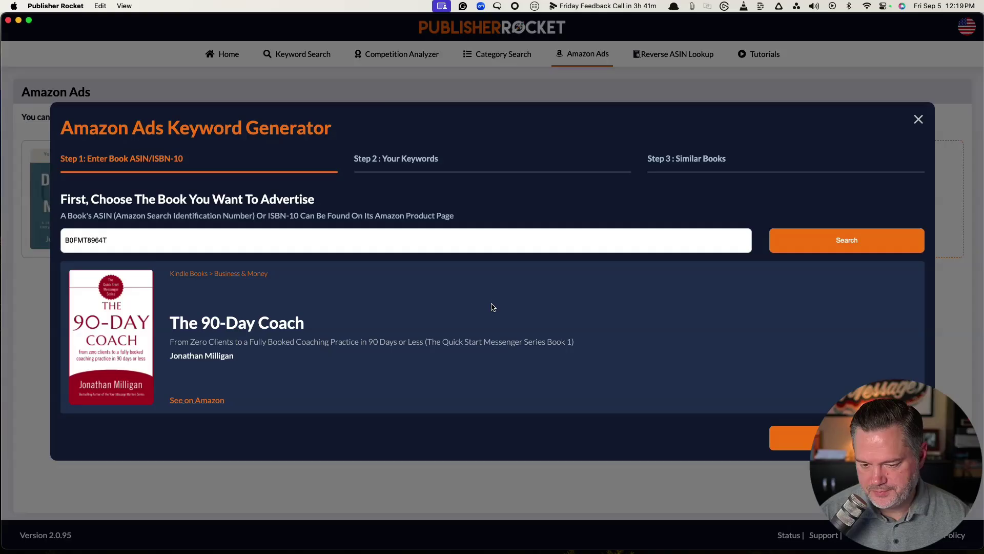
{"action": "left_click", "coordinate": [847, 438]}
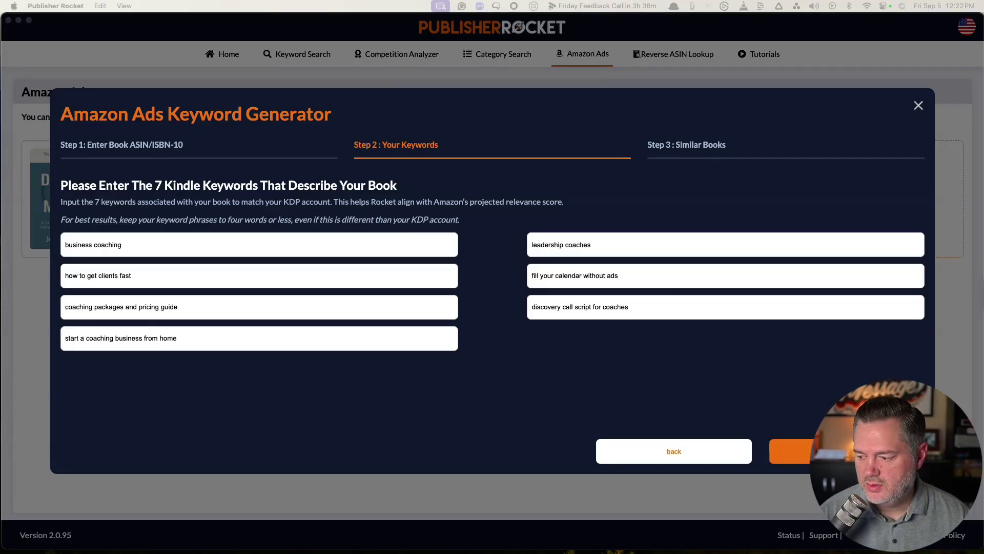
{"action": "left_click", "coordinate": [795, 452]}
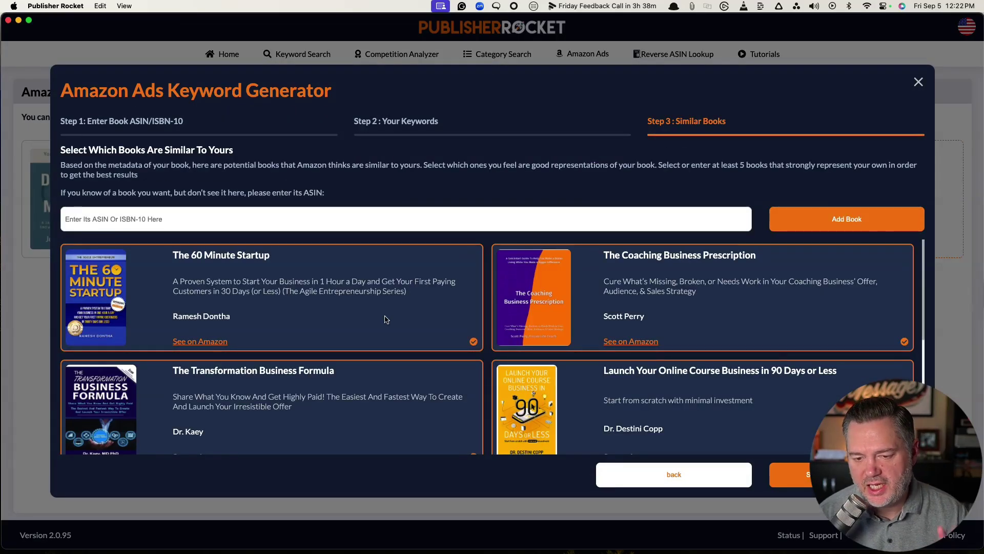
- Uncheck The 60 Minute Startup, Launch Your Online Course Business, Capture Convert Captivate, Transformation Business Formula, Experts Never Chase
{"action": "scroll", "coordinate": [386, 320], "scroll_direction": "down", "scroll_amount": 5}
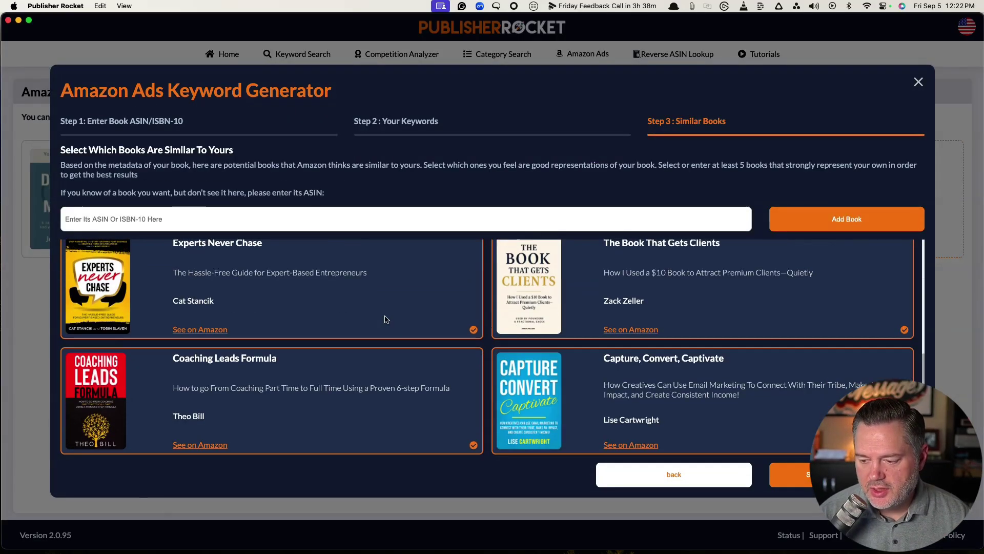
{"action": "scroll", "coordinate": [386, 320], "scroll_direction": "up", "scroll_amount": 5}
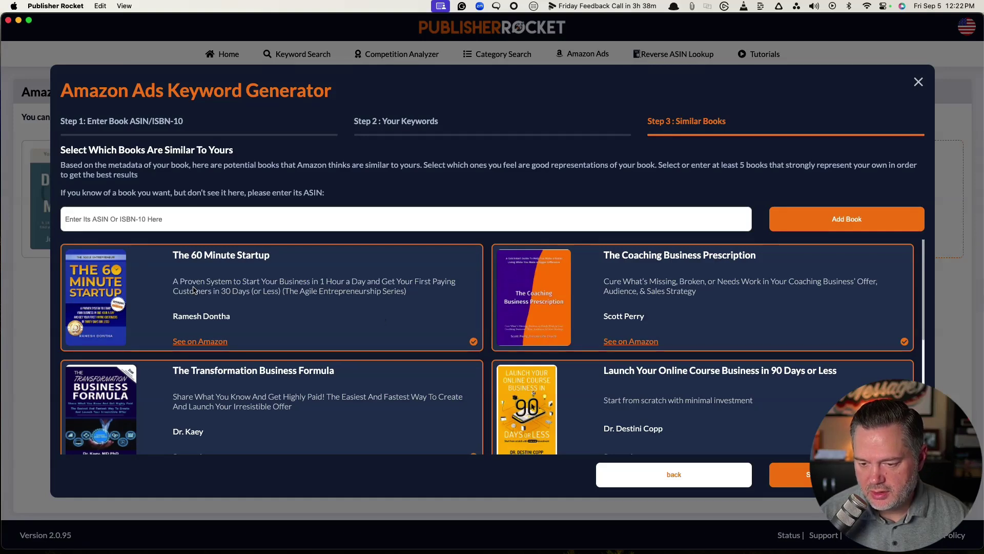
{"action": "left_click", "coordinate": [375, 321]}
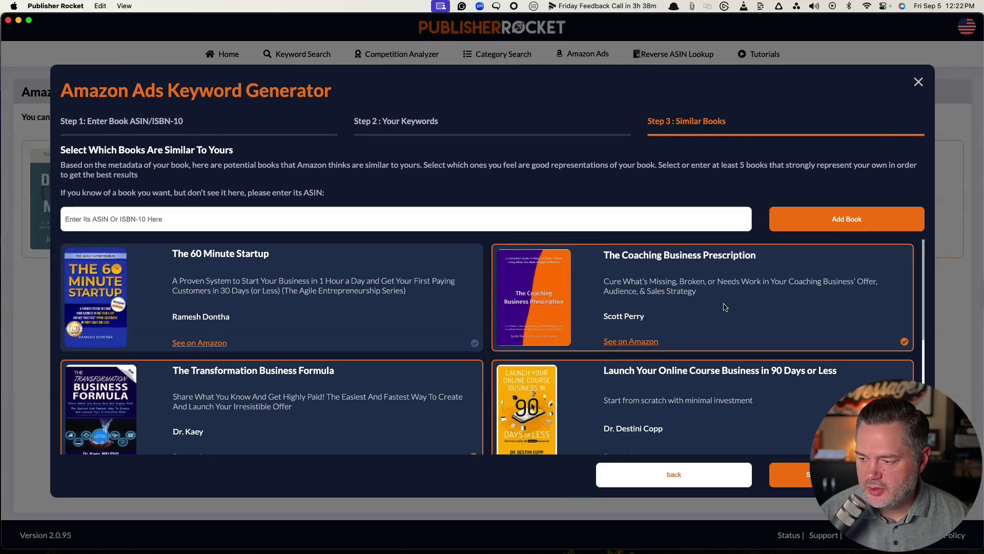
{"action": "scroll", "coordinate": [724, 306], "scroll_direction": "down", "scroll_amount": 2}
{"action": "scroll", "coordinate": [724, 307], "scroll_direction": "down", "scroll_amount": 2}
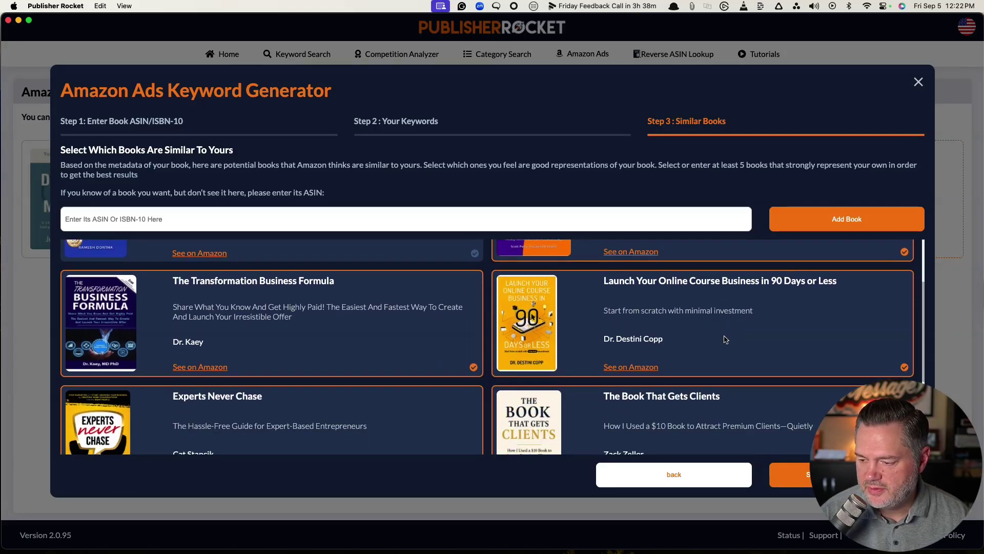
{"action": "left_click", "coordinate": [726, 339]}
{"action": "scroll", "coordinate": [720, 334], "scroll_direction": "down", "scroll_amount": 5}
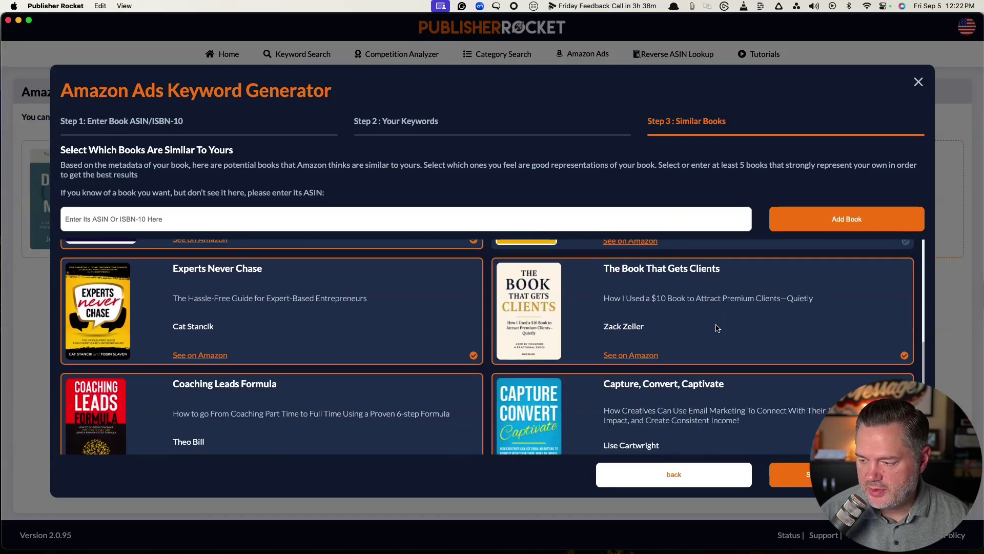
{"action": "scroll", "coordinate": [717, 328], "scroll_direction": "down", "scroll_amount": 1}
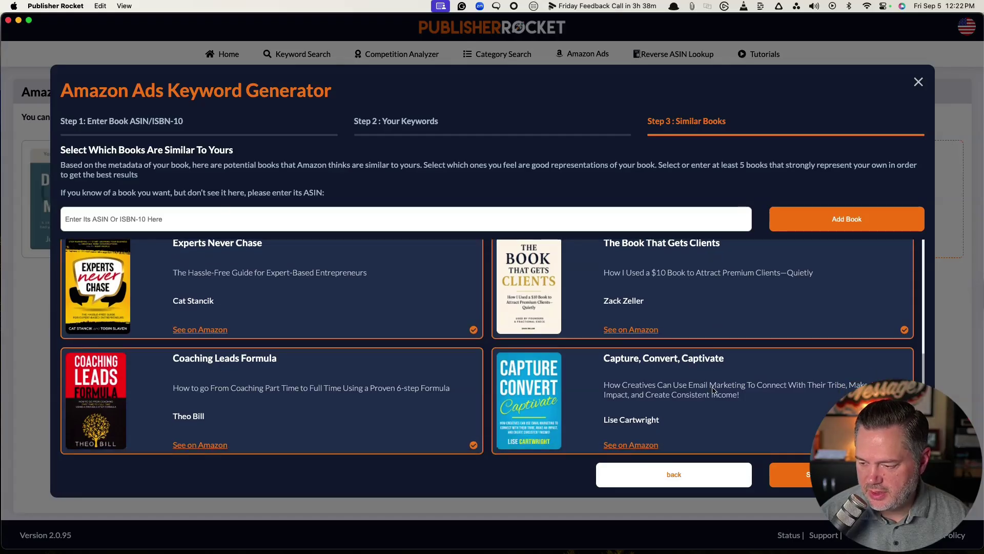
{"action": "left_click", "coordinate": [595, 393]}
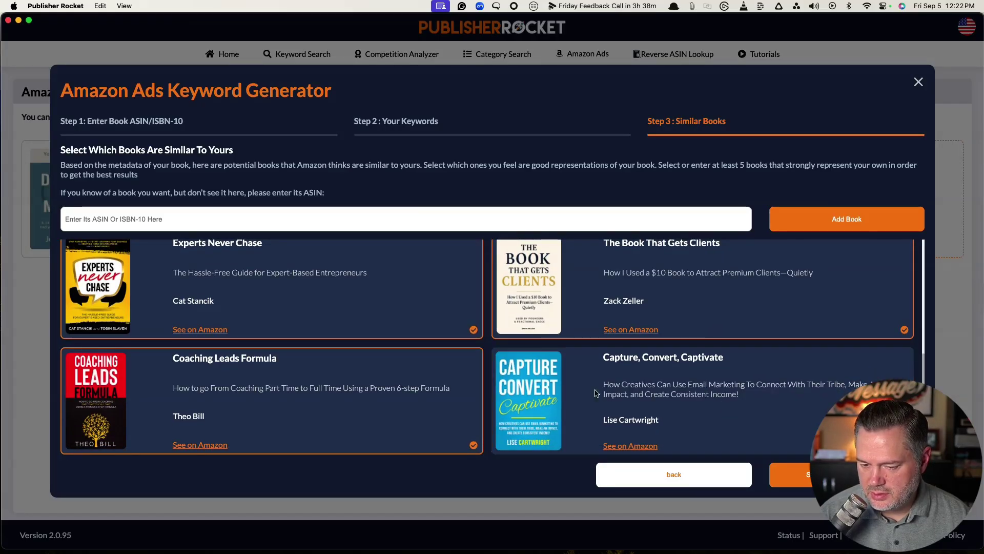
{"action": "scroll", "coordinate": [308, 388], "scroll_direction": "up", "scroll_amount": 4}
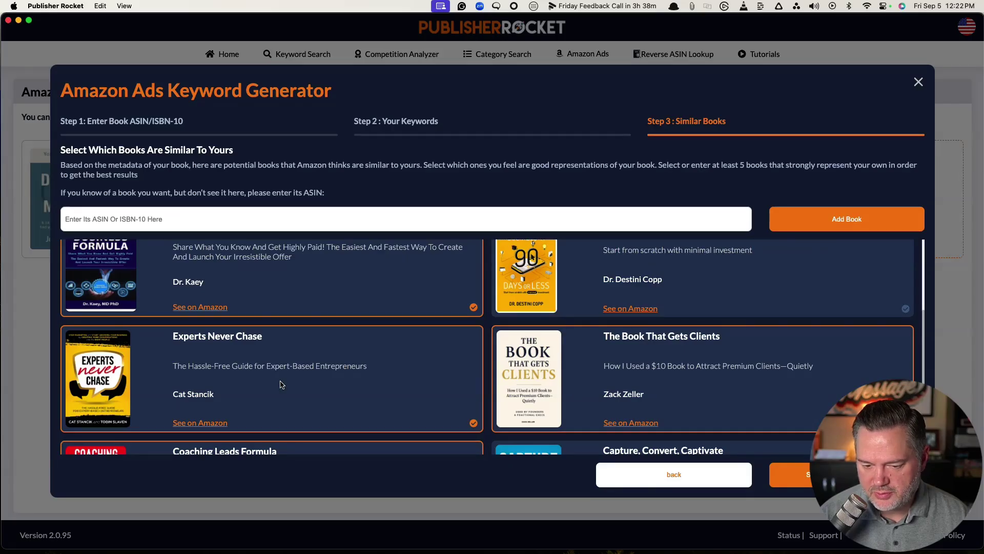
{"action": "scroll", "coordinate": [282, 384], "scroll_direction": "up", "scroll_amount": 4}
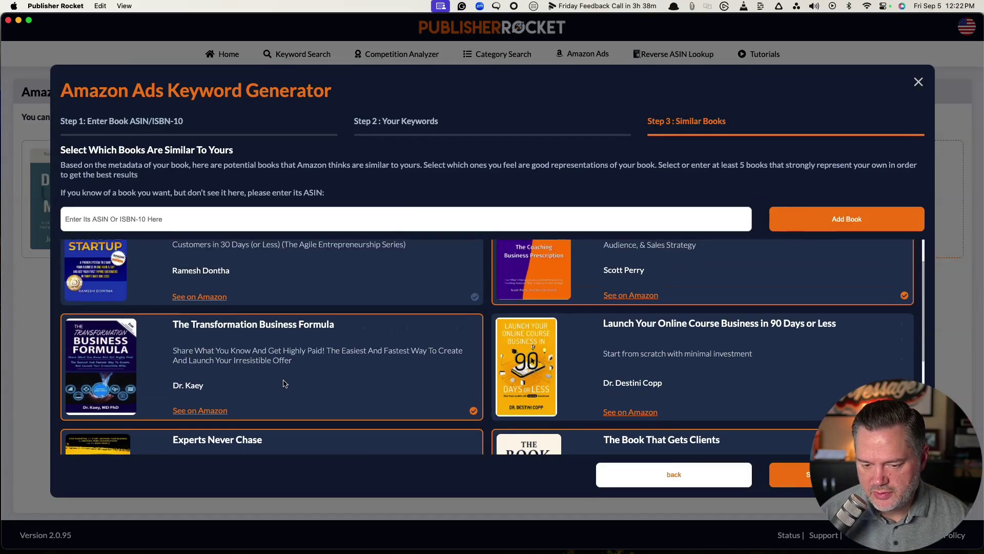
{"action": "left_click", "coordinate": [287, 385]}
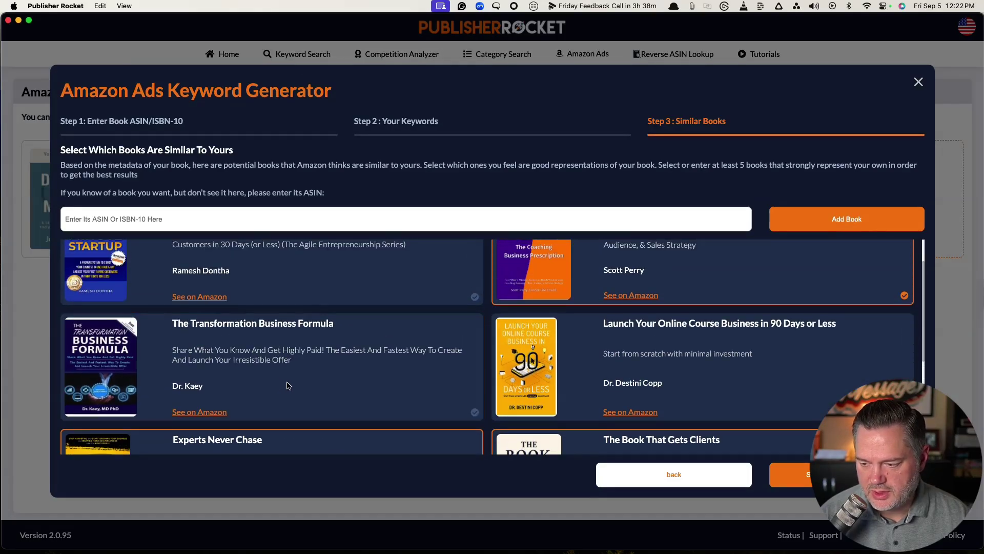
{"action": "scroll", "coordinate": [289, 386], "scroll_direction": "down", "scroll_amount": 6}
{"action": "scroll", "coordinate": [286, 387], "scroll_direction": "up", "scroll_amount": 4}
{"action": "scroll", "coordinate": [298, 375], "scroll_direction": "down", "scroll_amount": 2}
{"action": "left_click", "coordinate": [309, 361]}
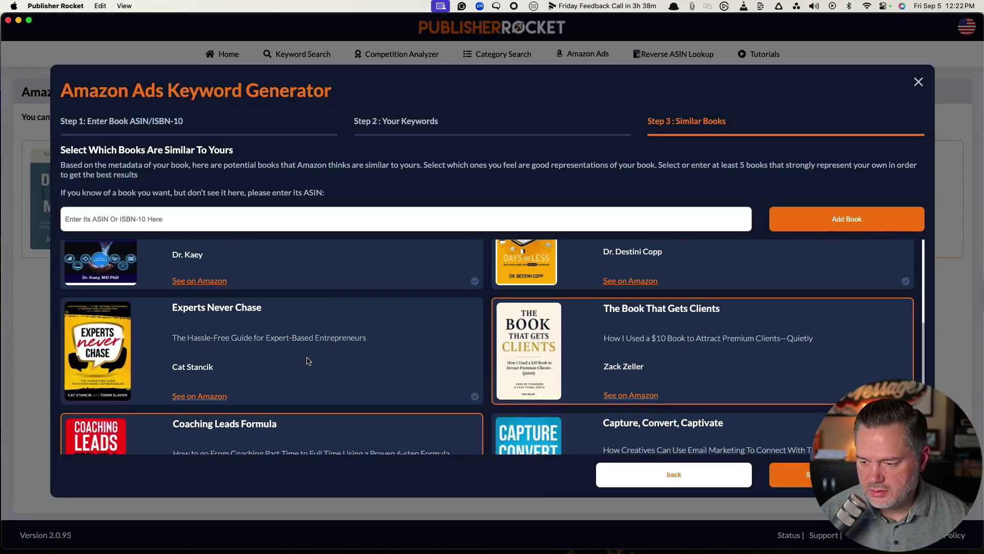
{"action": "scroll", "coordinate": [309, 361], "scroll_direction": "up", "scroll_amount": 4}
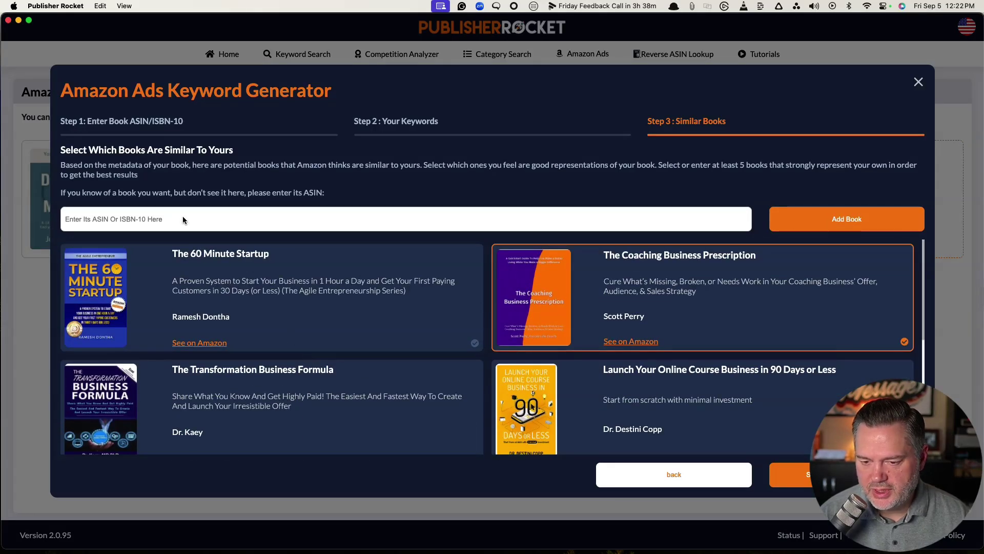
- Add Coach Builder as a similar book using its pasted ASIN
{"action": "left_click", "coordinate": [183, 219]}
{"action": "type", "text": "coach "}
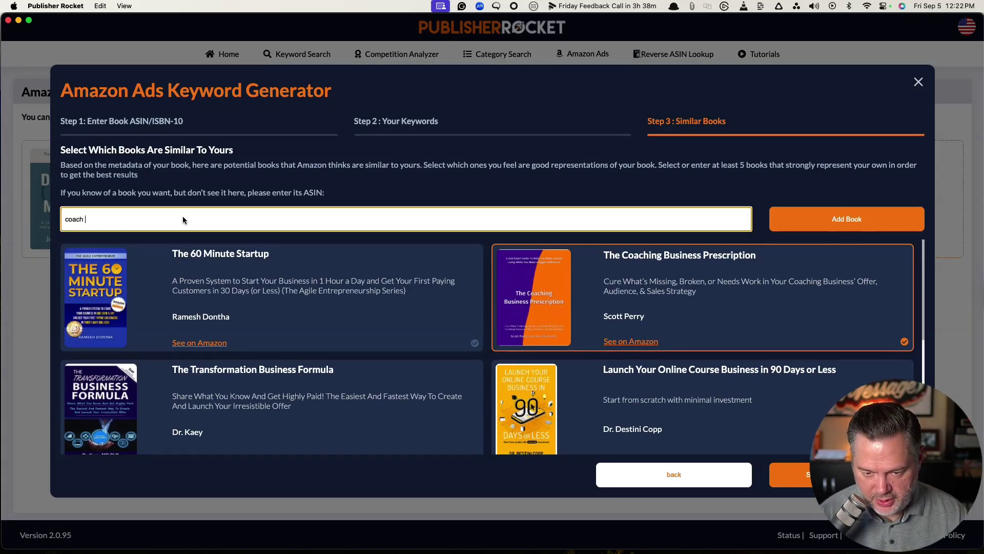
{"action": "type", "text": "builder"}
{"action": "key", "text": "Return"}
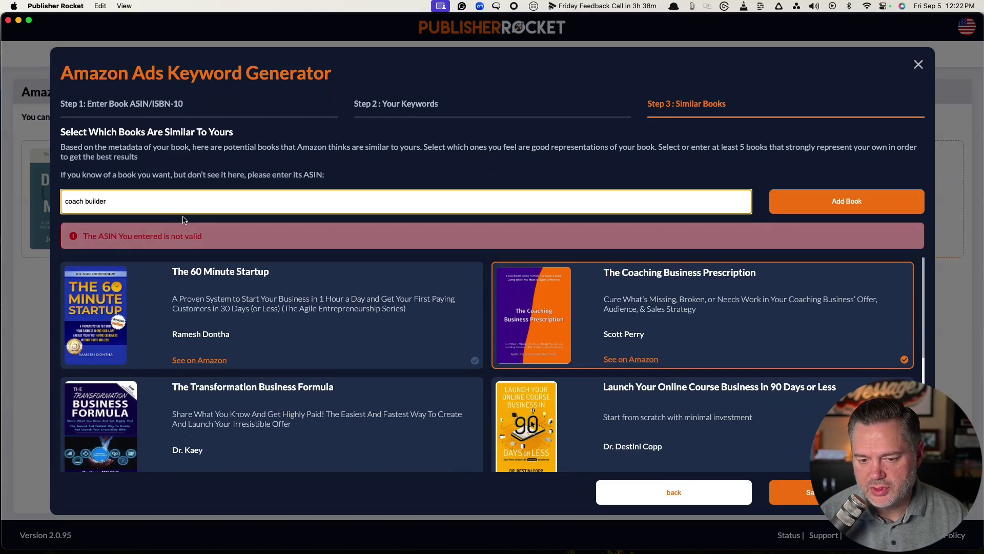
{"action": "key", "text": "super+a"}
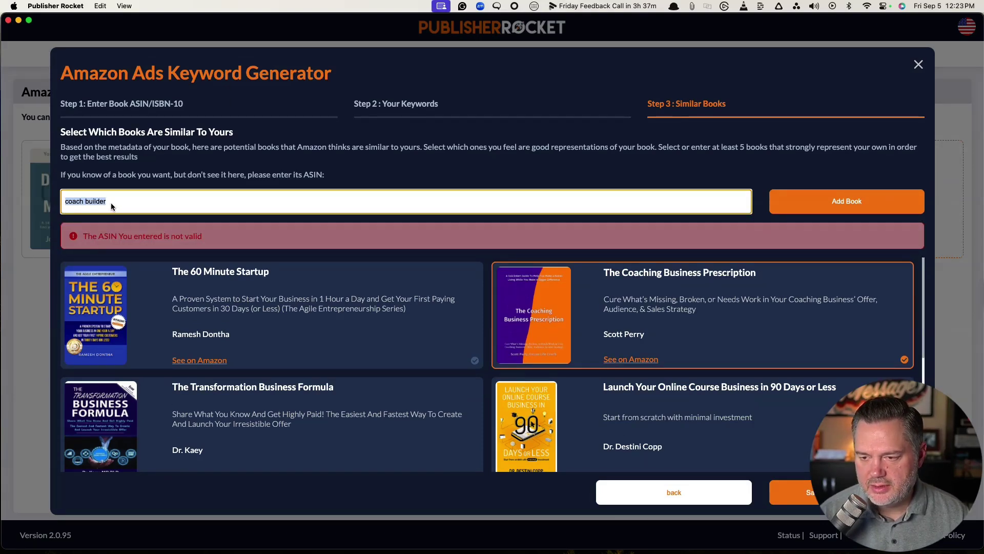
{"action": "key", "text": "BackSpace"}
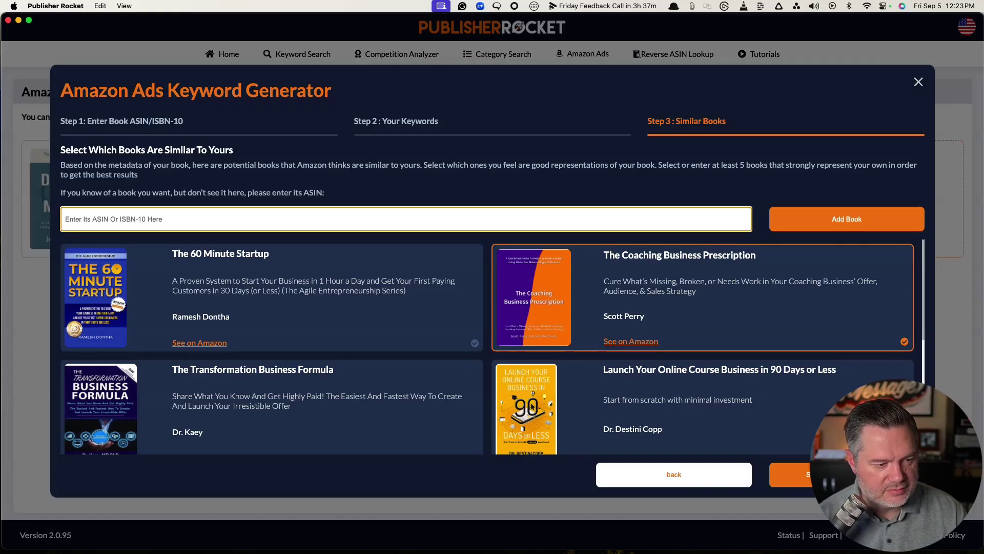
{"action": "left_click", "coordinate": [140, 219]}
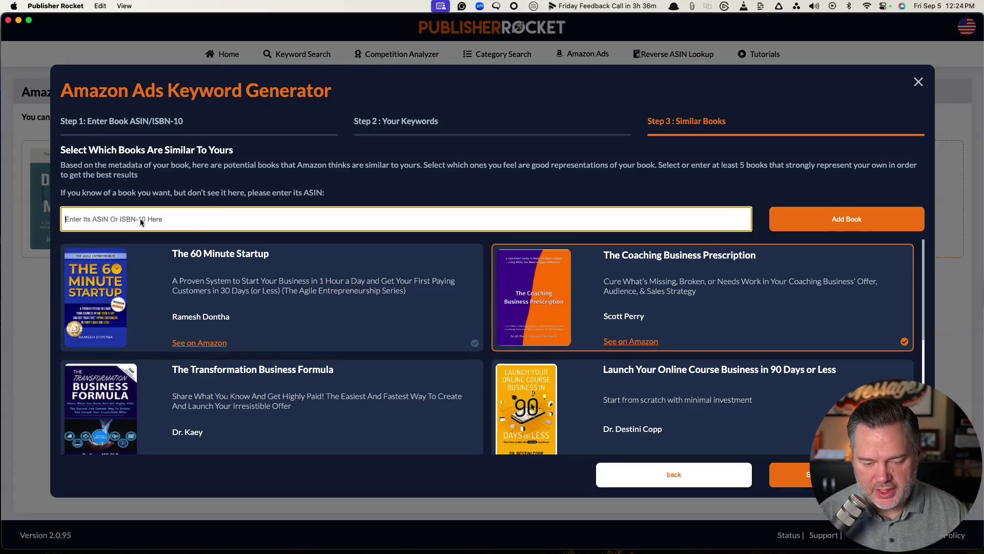
{"action": "type", "text": "B0CFXMPH52"}
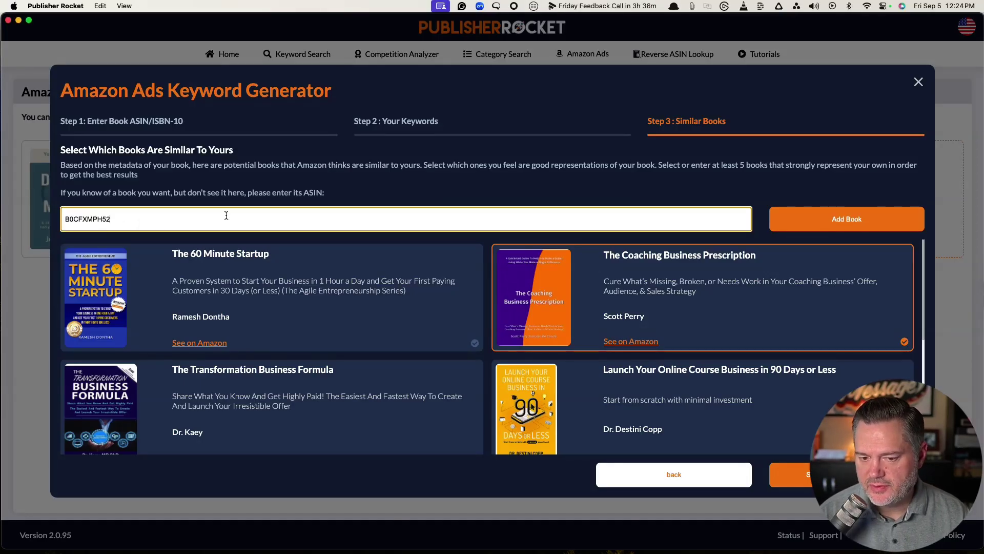
{"action": "key", "text": "Return"}
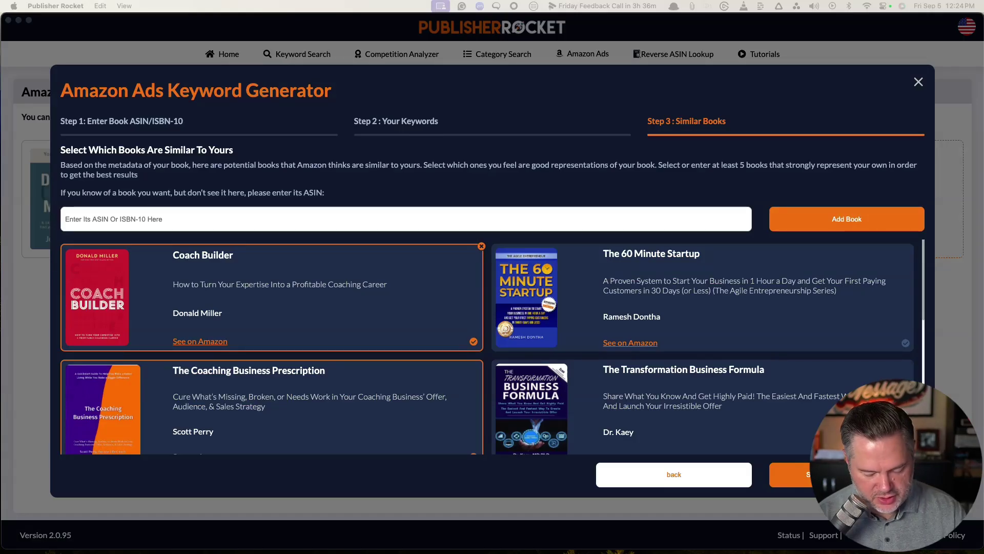
- Add $1M Coaching & Courses Blueprint as a similar book by its ASIN
{"action": "left_click", "coordinate": [108, 230]}
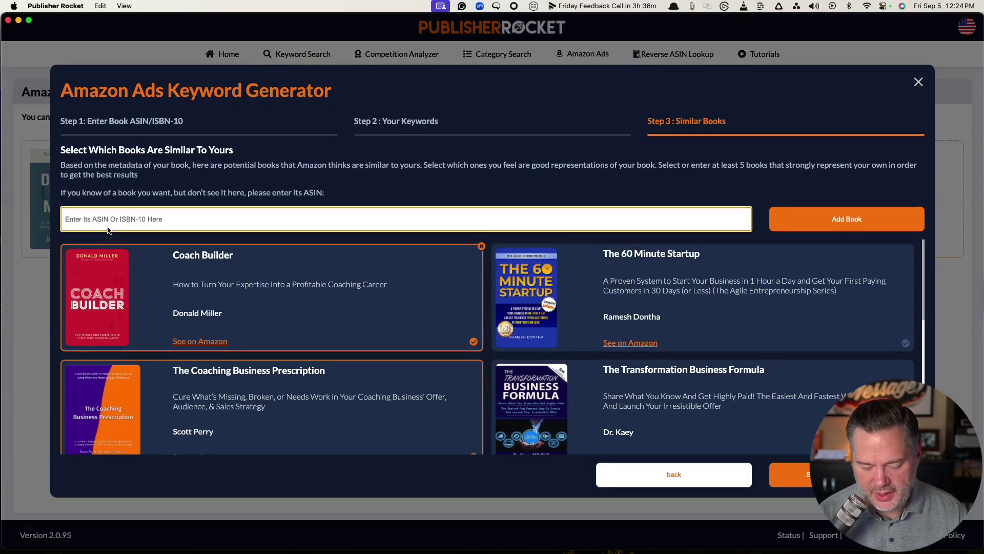
{"action": "type", "text": "B0DKRBVHZ5"}
{"action": "left_click", "coordinate": [841, 219]}
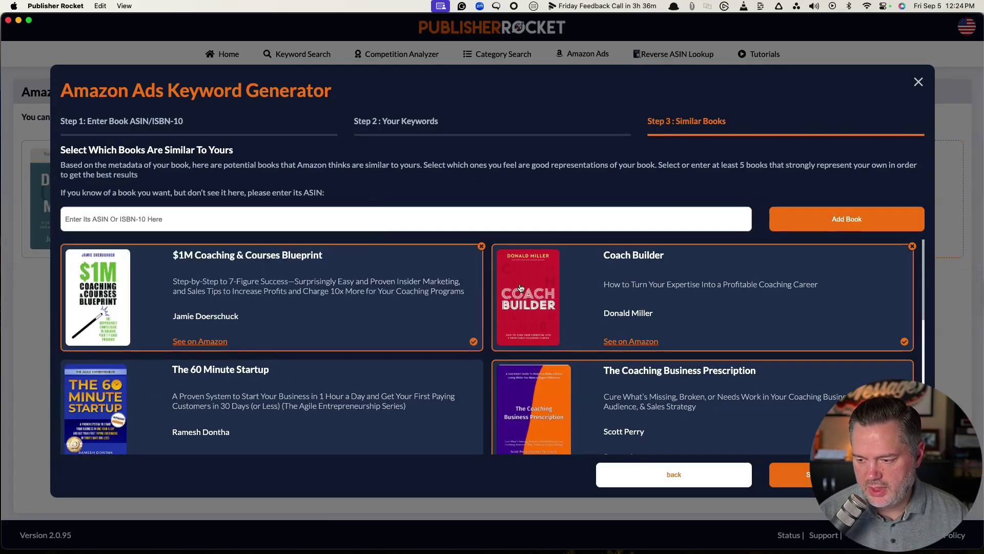
{"action": "scroll", "coordinate": [587, 297], "scroll_direction": "down", "scroll_amount": 2}
{"action": "scroll", "coordinate": [587, 298], "scroll_direction": "down", "scroll_amount": 10}
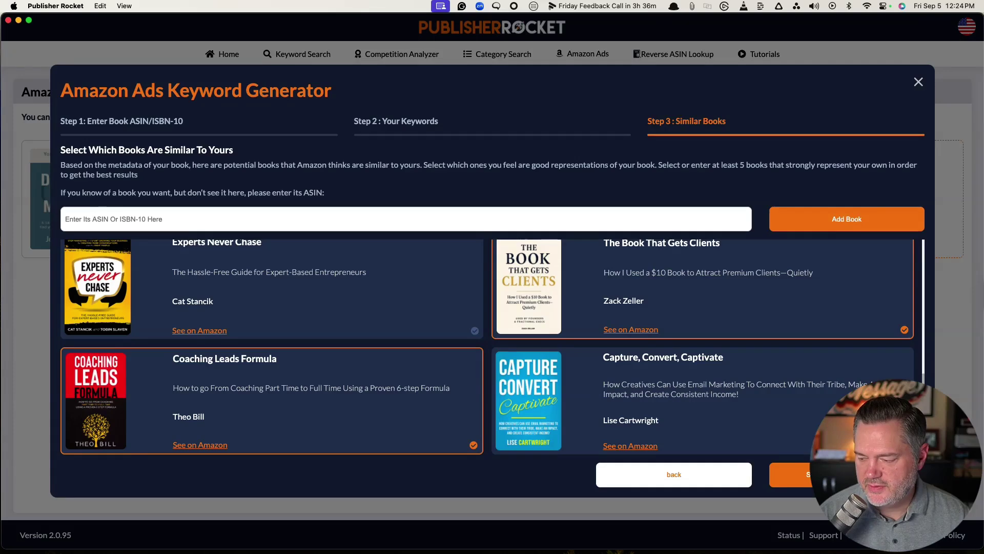
- Save the similar-book choices and generate the Amazon Ads keyword targets
{"action": "left_click", "coordinate": [841, 474]}
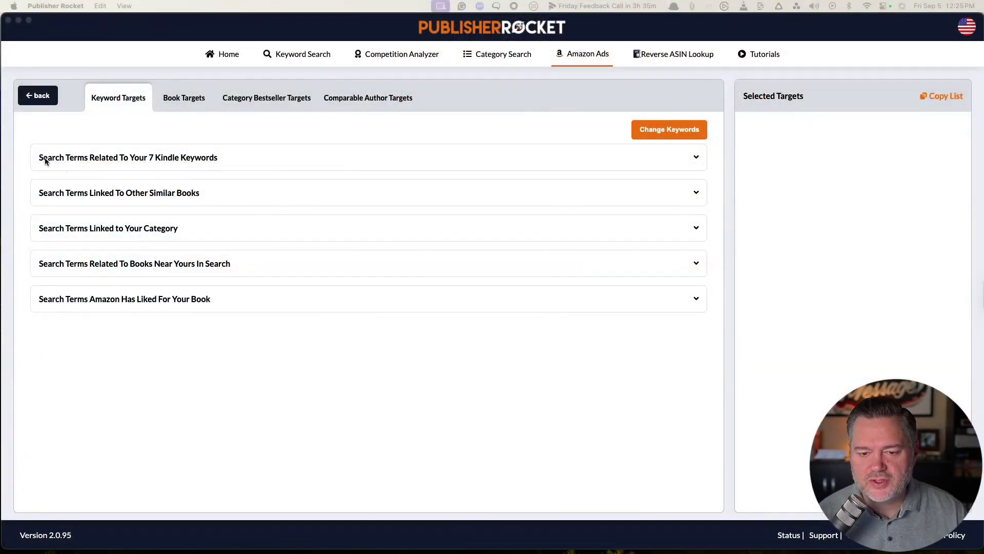
- Target start a coaching business online, home based business books, online business plan and best book online business
{"action": "left_click", "coordinate": [696, 159]}
{"action": "left_click", "coordinate": [696, 159]}
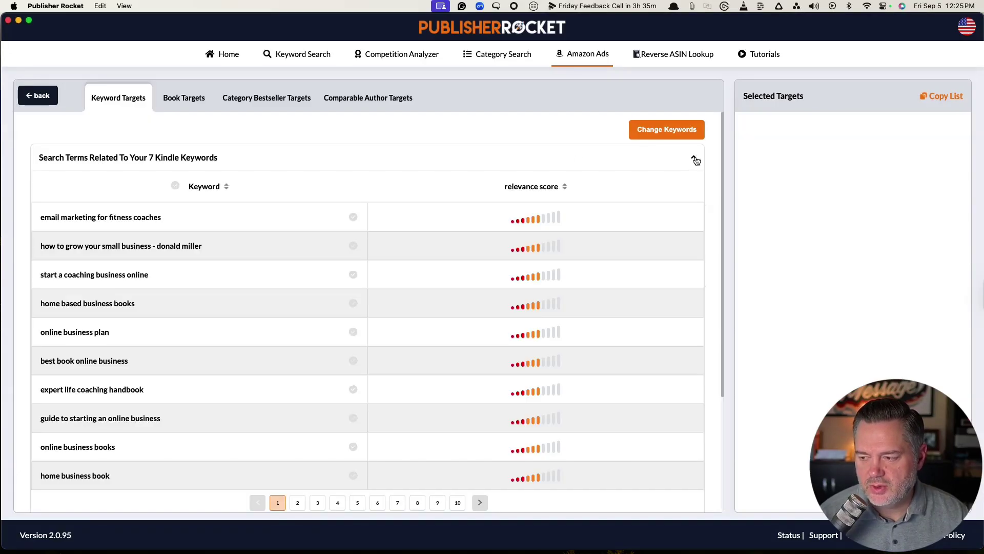
{"action": "scroll", "coordinate": [680, 224], "scroll_direction": "down", "scroll_amount": 1}
{"action": "scroll", "coordinate": [680, 224], "scroll_direction": "down", "scroll_amount": 1}
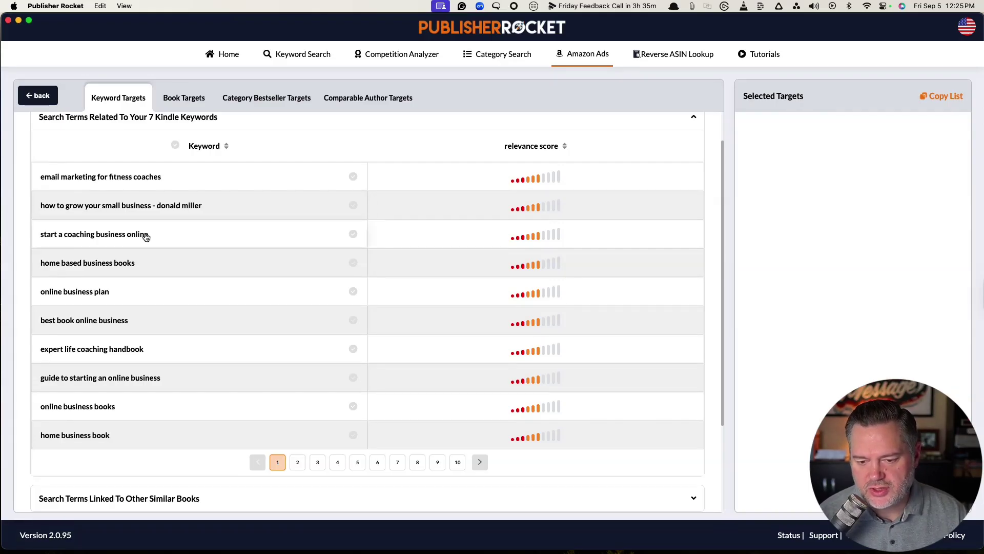
{"action": "left_click", "coordinate": [244, 242]}
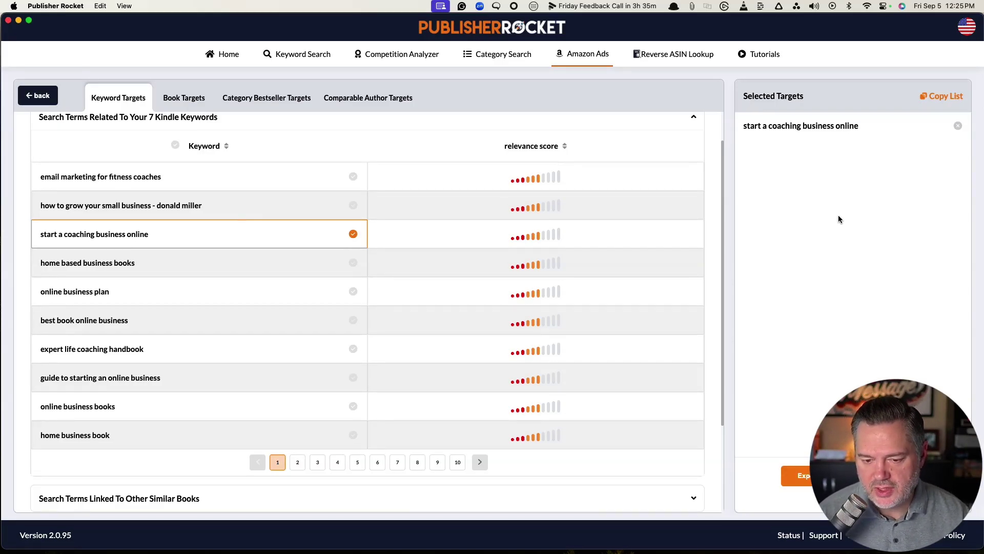
{"action": "left_click", "coordinate": [173, 263]}
{"action": "left_click", "coordinate": [160, 290]}
{"action": "scroll", "coordinate": [162, 290], "scroll_direction": "down", "scroll_amount": 2}
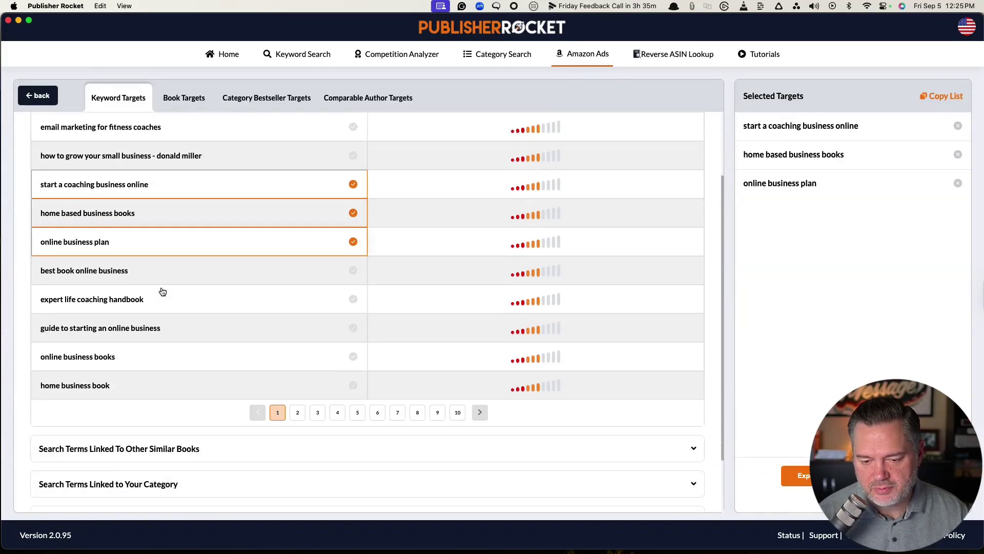
{"action": "scroll", "coordinate": [162, 291], "scroll_direction": "down", "scroll_amount": 2}
{"action": "left_click", "coordinate": [172, 232]}
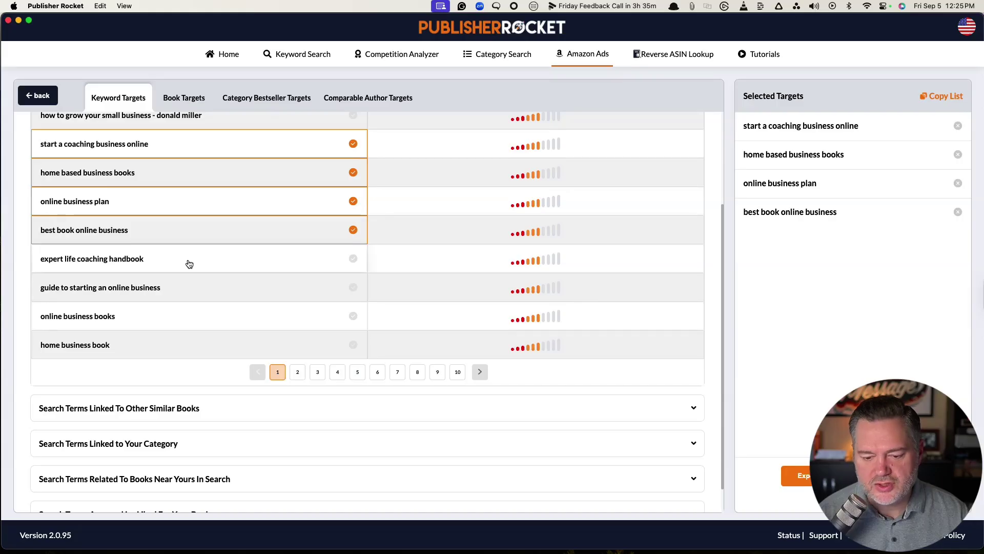
{"action": "scroll", "coordinate": [189, 264], "scroll_direction": "down", "scroll_amount": 2}
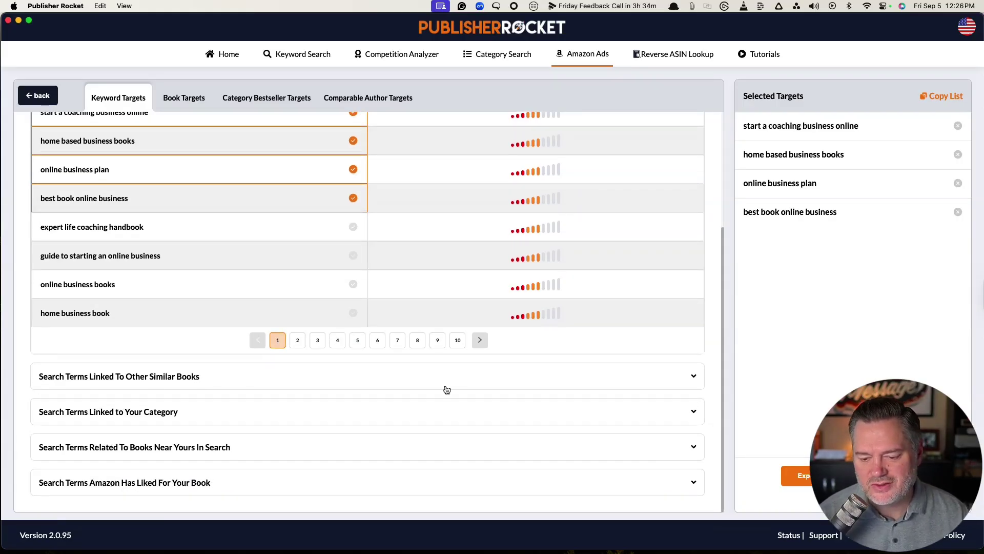
{"action": "left_click", "coordinate": [693, 376]}
- Target career coaching, career coach, career advice books, leadership coach and coaching for growth
{"action": "scroll", "coordinate": [695, 375], "scroll_direction": "down", "scroll_amount": 3}
{"action": "scroll", "coordinate": [694, 375], "scroll_direction": "down", "scroll_amount": 5}
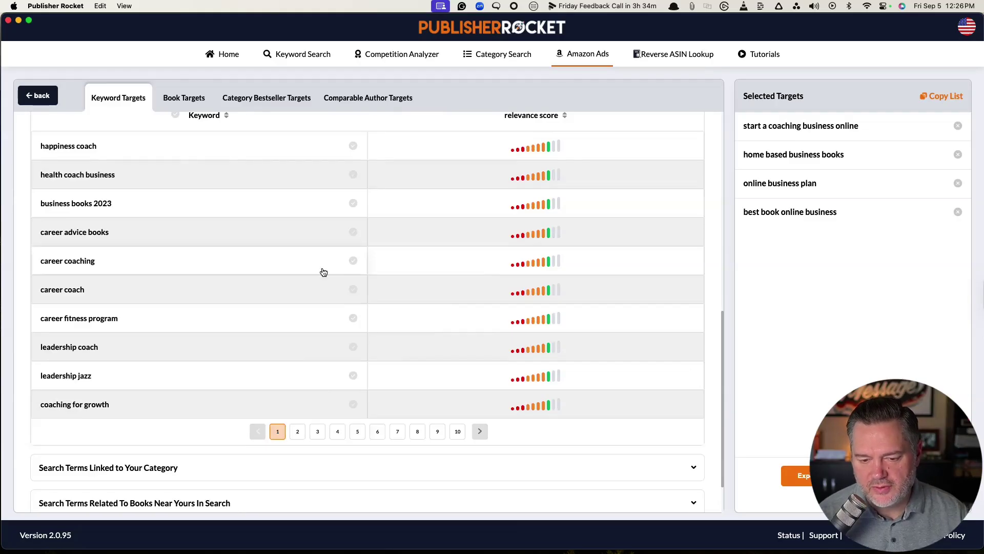
{"action": "left_click", "coordinate": [214, 259]}
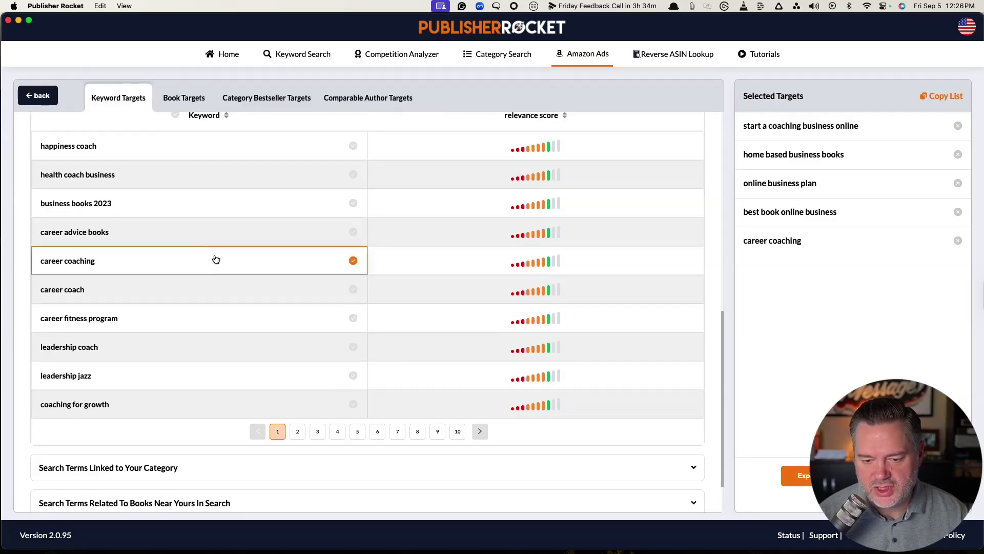
{"action": "left_click", "coordinate": [205, 287]}
{"action": "left_click", "coordinate": [195, 237]}
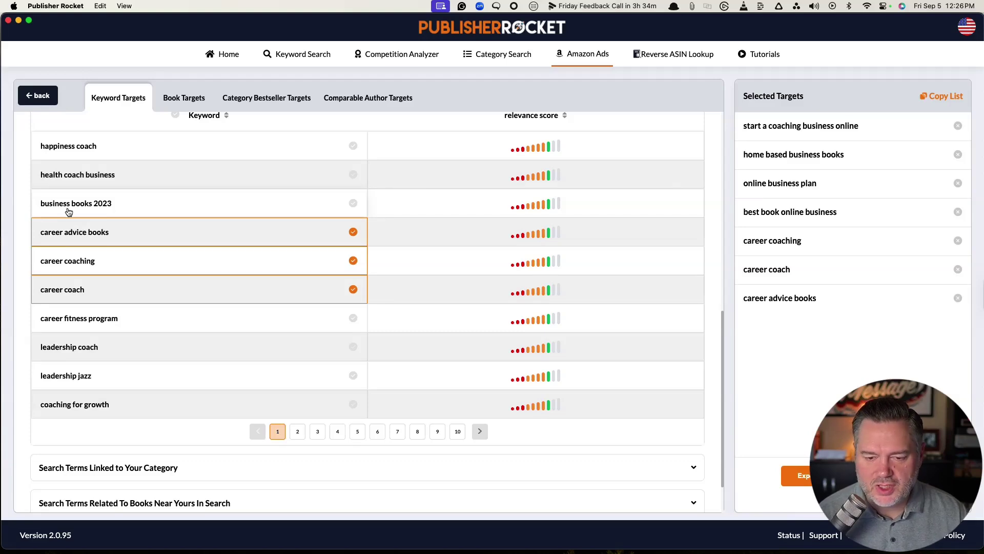
{"action": "scroll", "coordinate": [169, 314], "scroll_direction": "down", "scroll_amount": 2}
{"action": "left_click", "coordinate": [154, 310]}
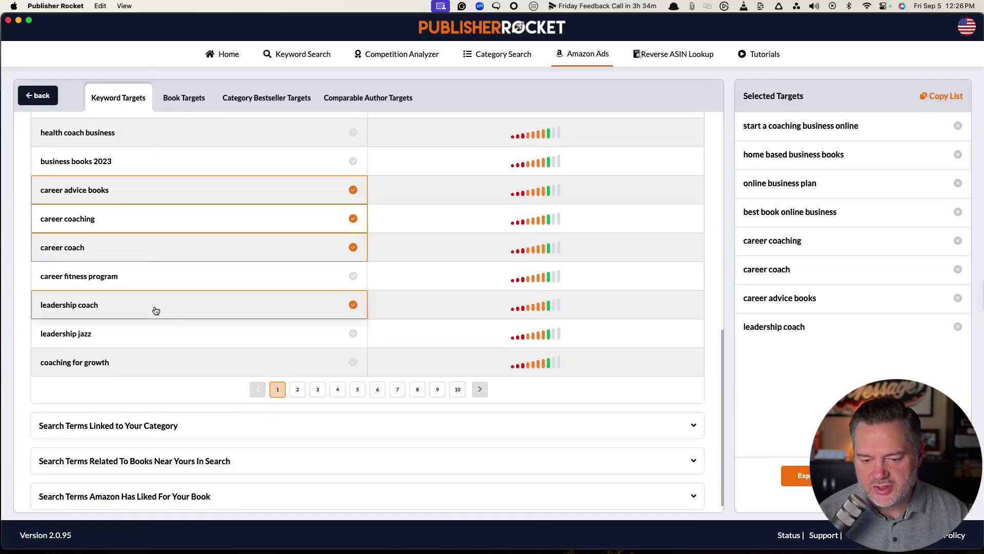
{"action": "left_click", "coordinate": [158, 362]}
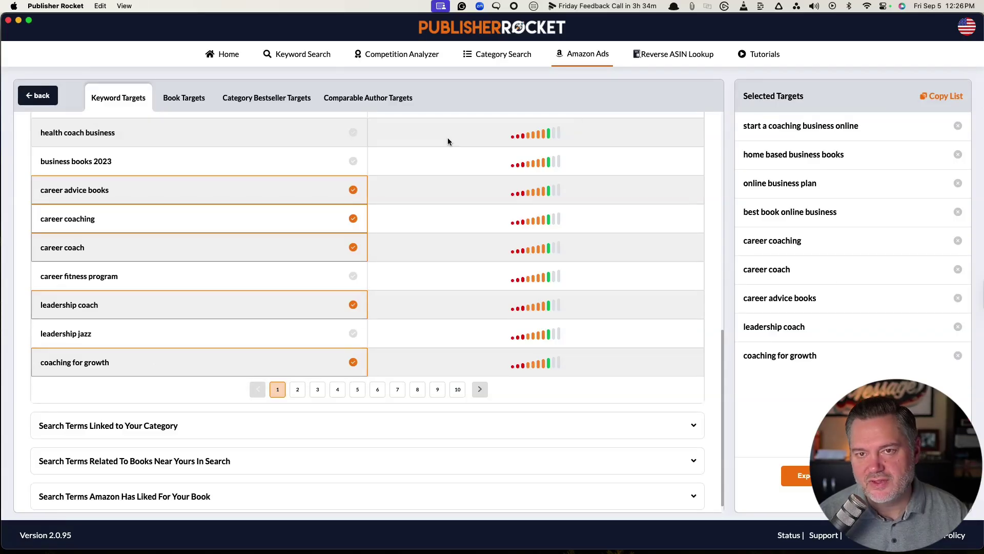
{"action": "scroll", "coordinate": [235, 231], "scroll_direction": "down", "scroll_amount": 1}
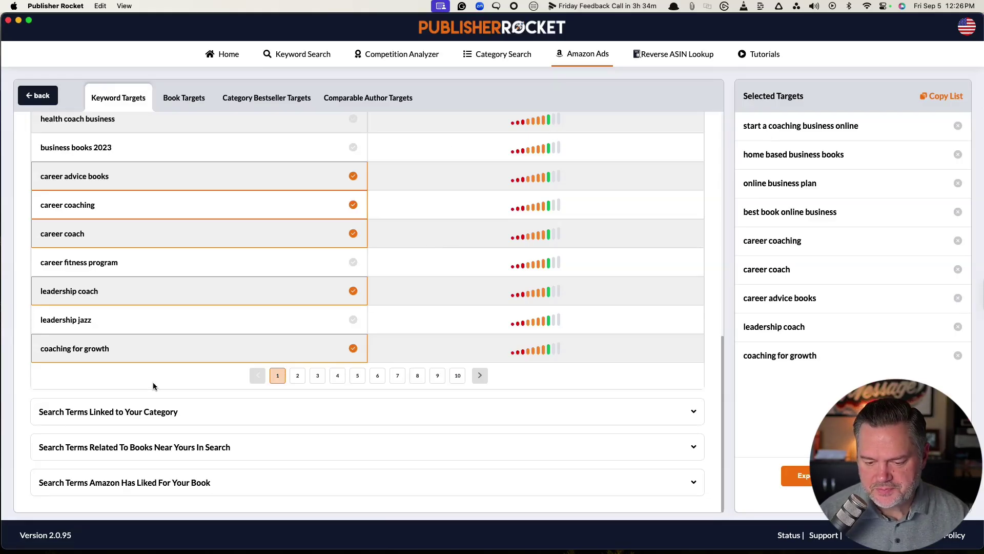
- Expand the category, nearby-books and Amazon-liked search term lists
{"action": "left_click", "coordinate": [226, 412]}
{"action": "scroll", "coordinate": [223, 410], "scroll_direction": "down", "scroll_amount": 5}
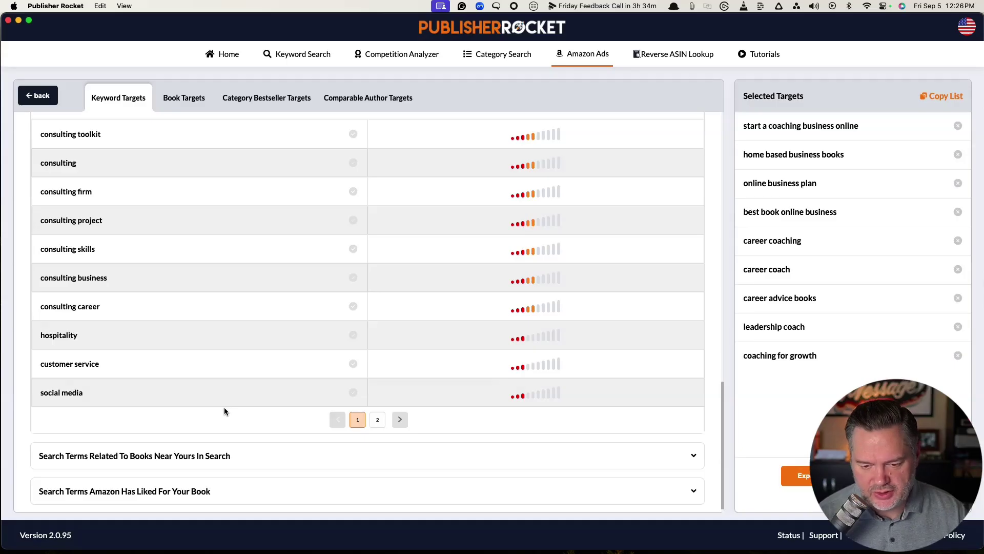
{"action": "scroll", "coordinate": [90, 169], "scroll_direction": "up", "scroll_amount": 1}
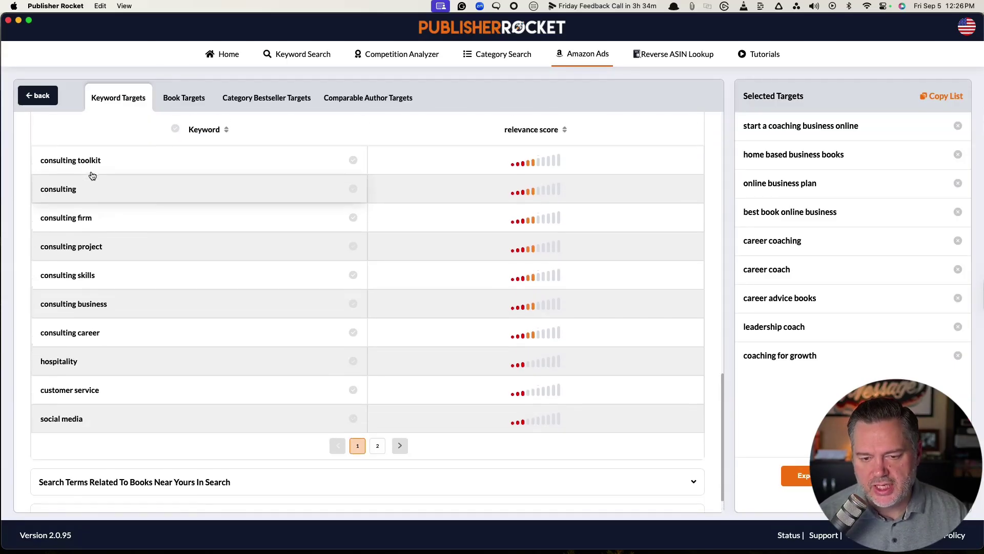
{"action": "scroll", "coordinate": [83, 366], "scroll_direction": "down", "scroll_amount": 1}
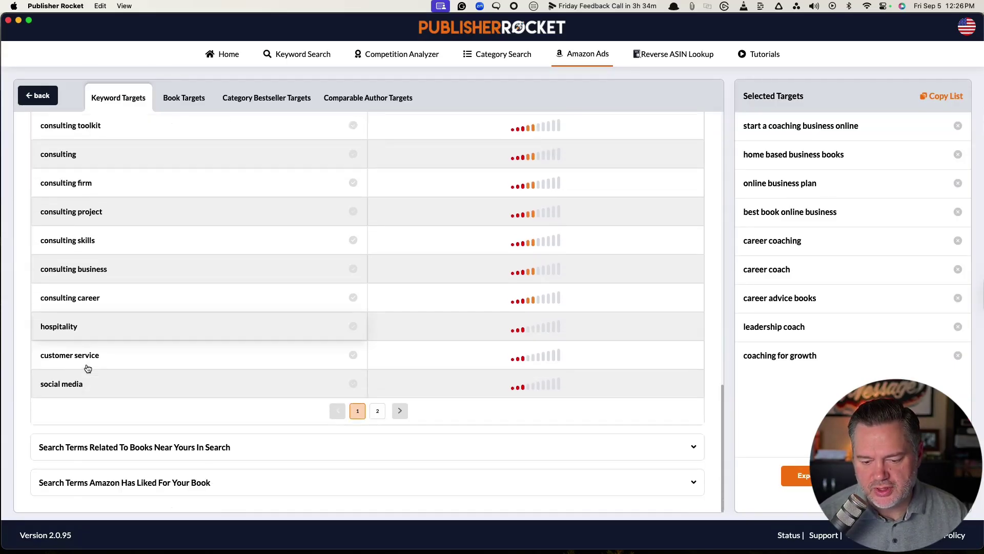
{"action": "left_click", "coordinate": [248, 447]}
{"action": "scroll", "coordinate": [248, 449], "scroll_direction": "down", "scroll_amount": 8}
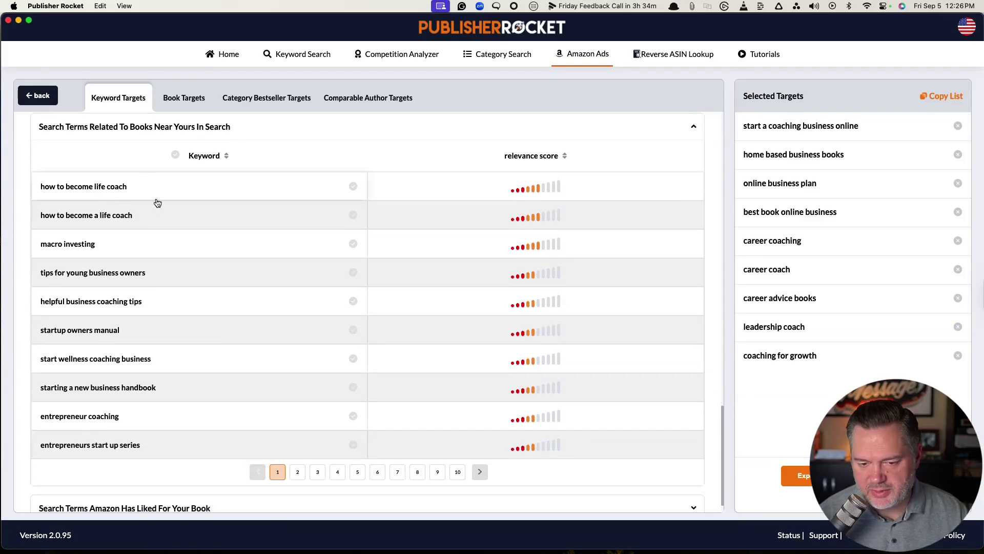
{"action": "scroll", "coordinate": [167, 329], "scroll_direction": "down", "scroll_amount": 1}
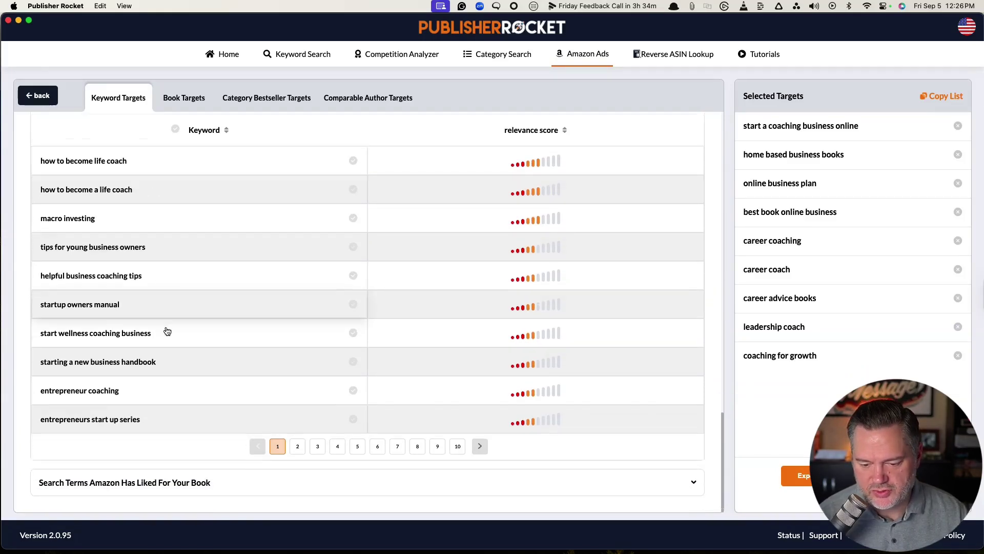
{"action": "left_click", "coordinate": [230, 482]}
{"action": "scroll", "coordinate": [220, 395], "scroll_direction": "down", "scroll_amount": 10}
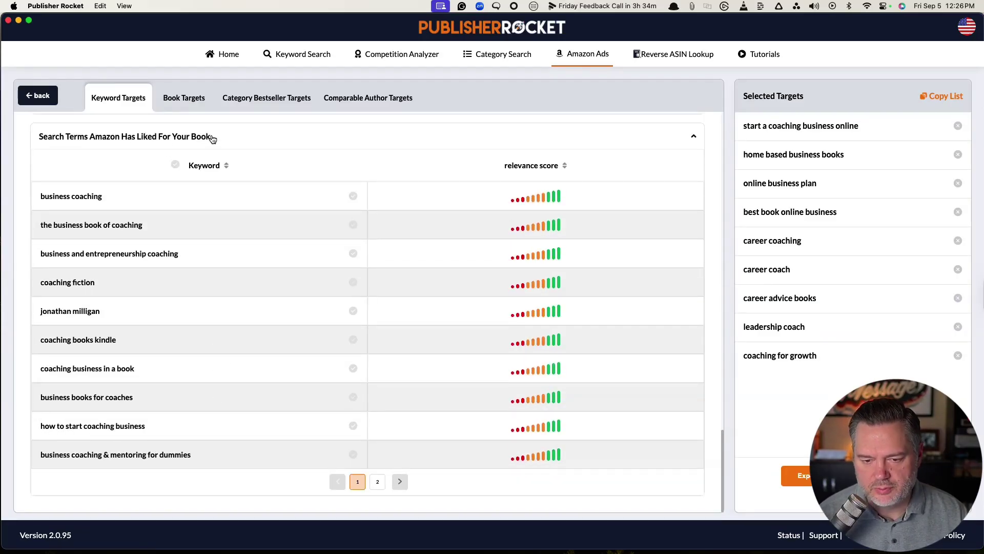
- Add 'business coaching', 'the business book of coaching' and 'business and entrepreneurship coaching' as targets
{"action": "left_click", "coordinate": [166, 195]}
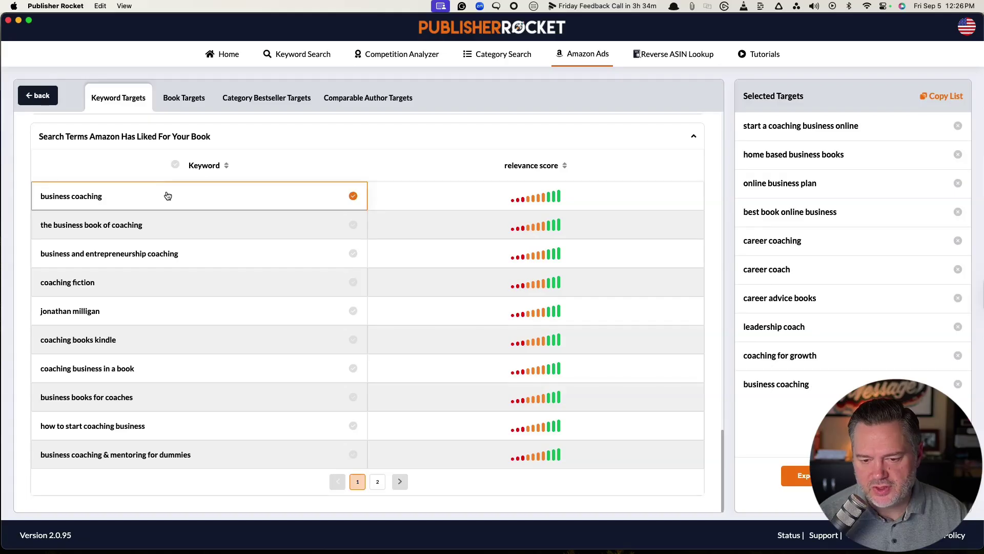
{"action": "left_click", "coordinate": [193, 227]}
{"action": "left_click", "coordinate": [215, 256]}
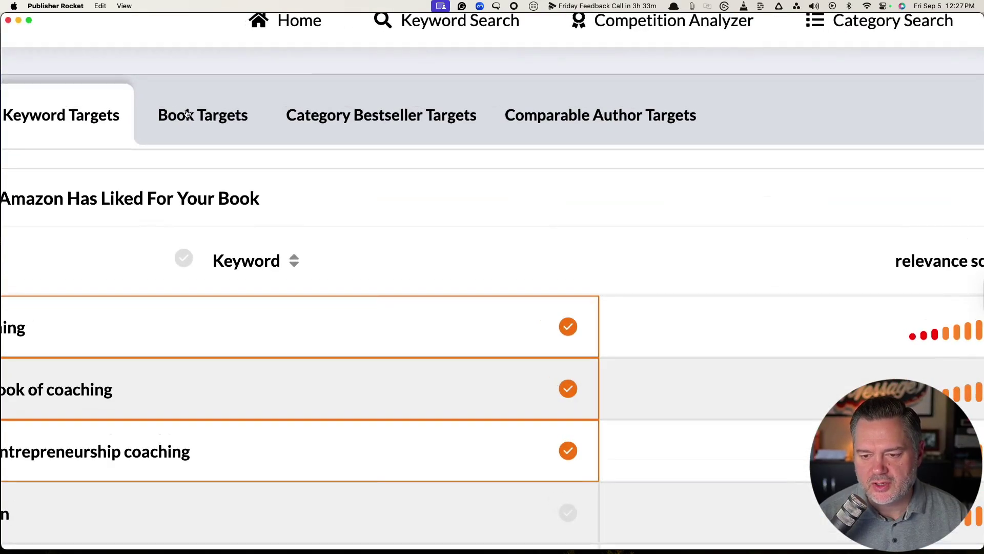
- In Book Targets, leave The 90-Day Coach unselected and add Coach Builder (B0CFXMPH52)
{"action": "left_click", "coordinate": [188, 114]}
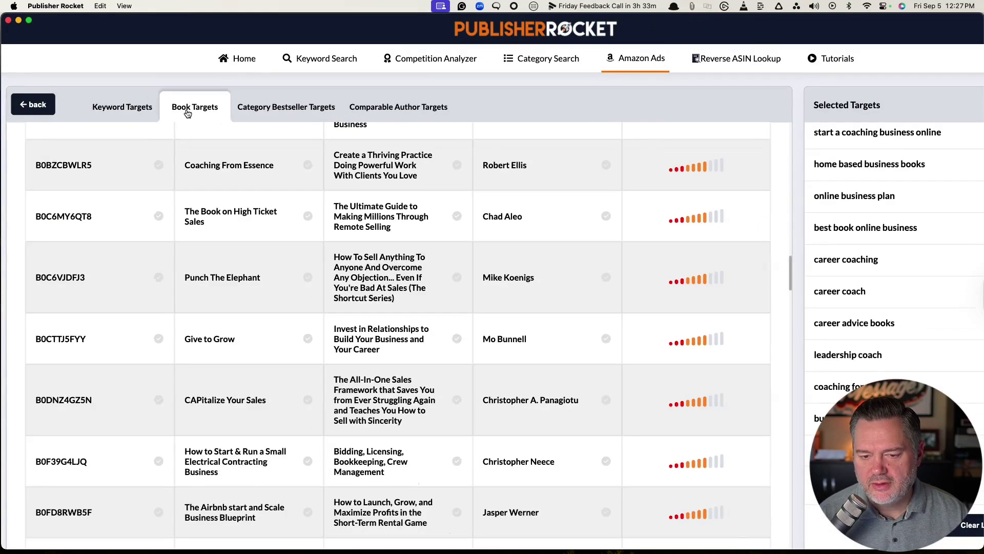
{"action": "scroll", "coordinate": [195, 212], "scroll_direction": "up", "scroll_amount": 20}
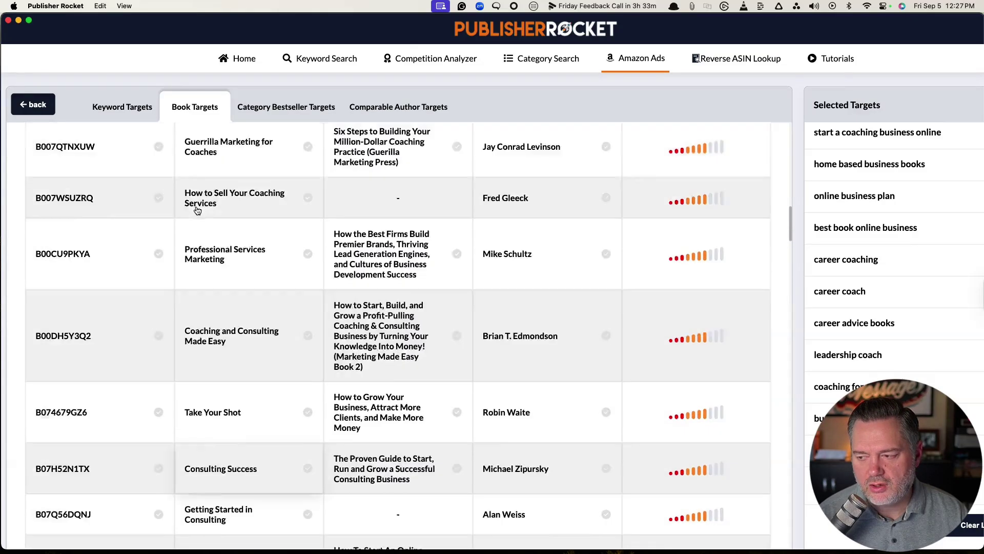
{"action": "scroll", "coordinate": [197, 211], "scroll_direction": "up", "scroll_amount": 5}
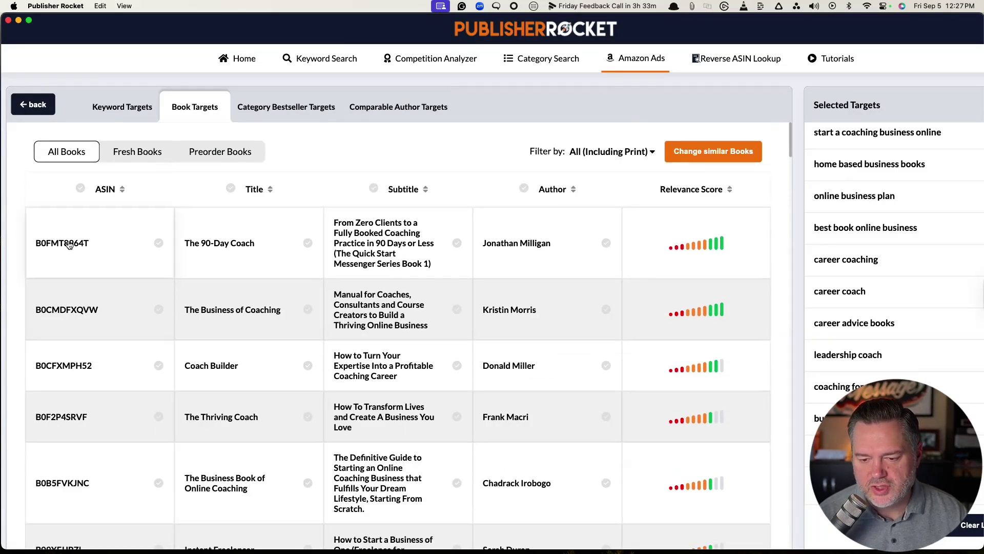
{"action": "left_click", "coordinate": [69, 245]}
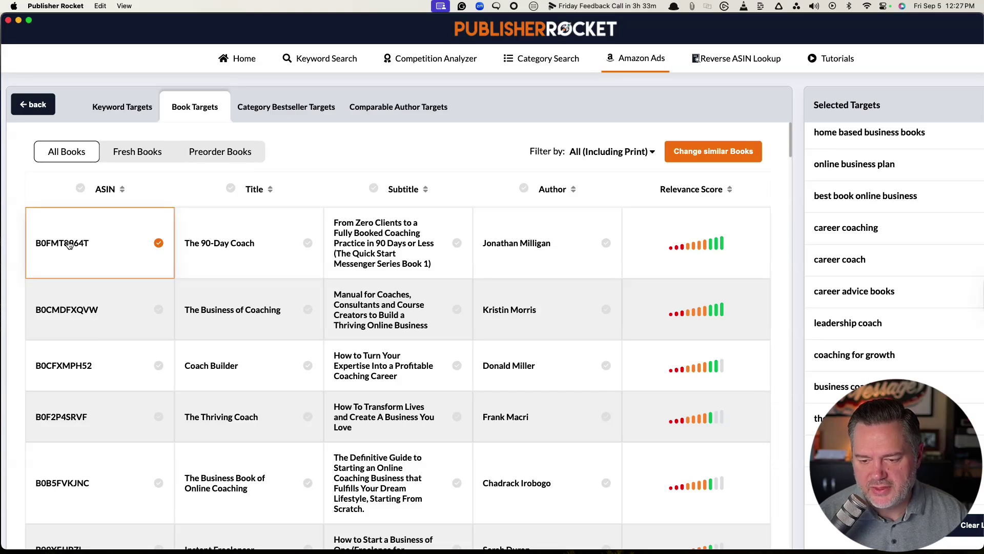
{"action": "scroll", "coordinate": [70, 245], "scroll_direction": "down", "scroll_amount": 1}
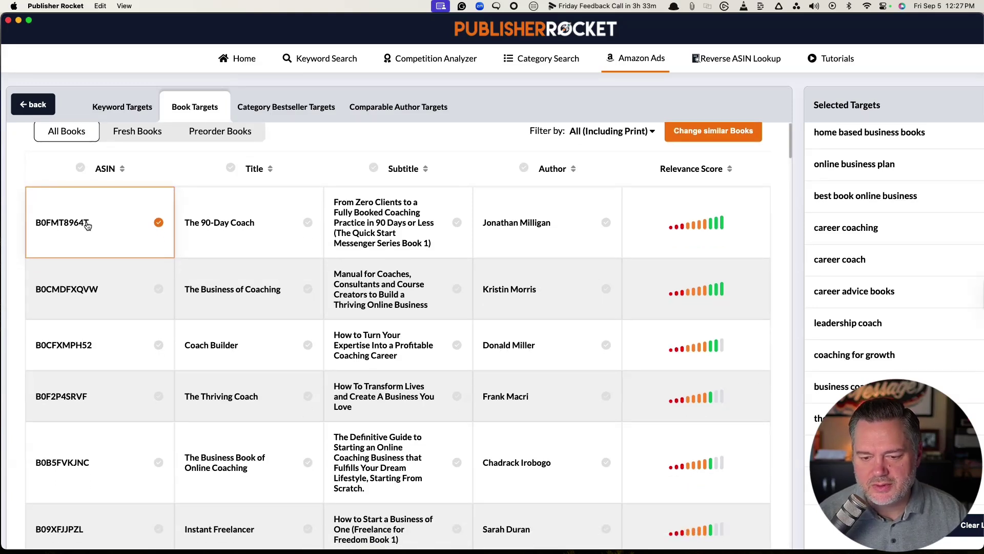
{"action": "left_click", "coordinate": [90, 227]}
{"action": "scroll", "coordinate": [113, 287], "scroll_direction": "down", "scroll_amount": 3}
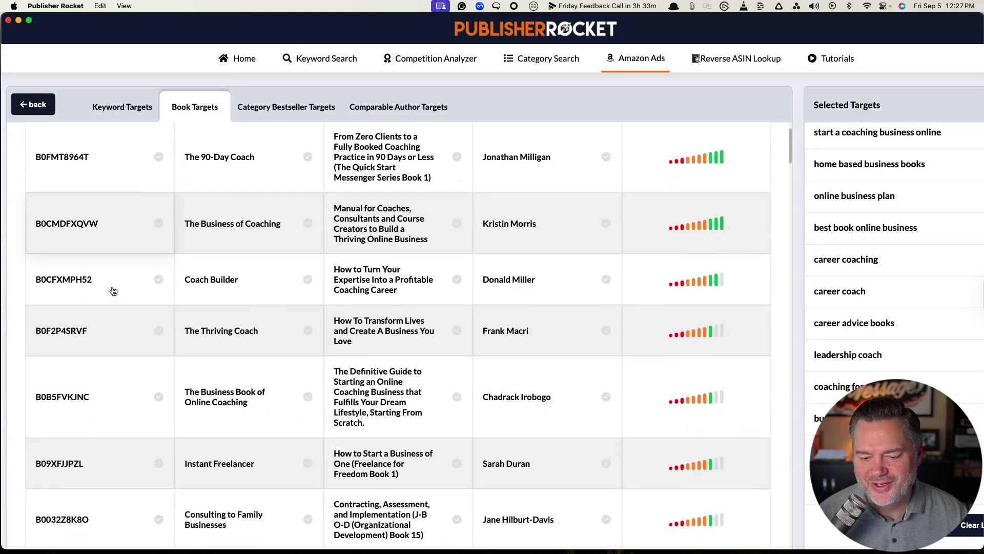
{"action": "left_click", "coordinate": [121, 282]}
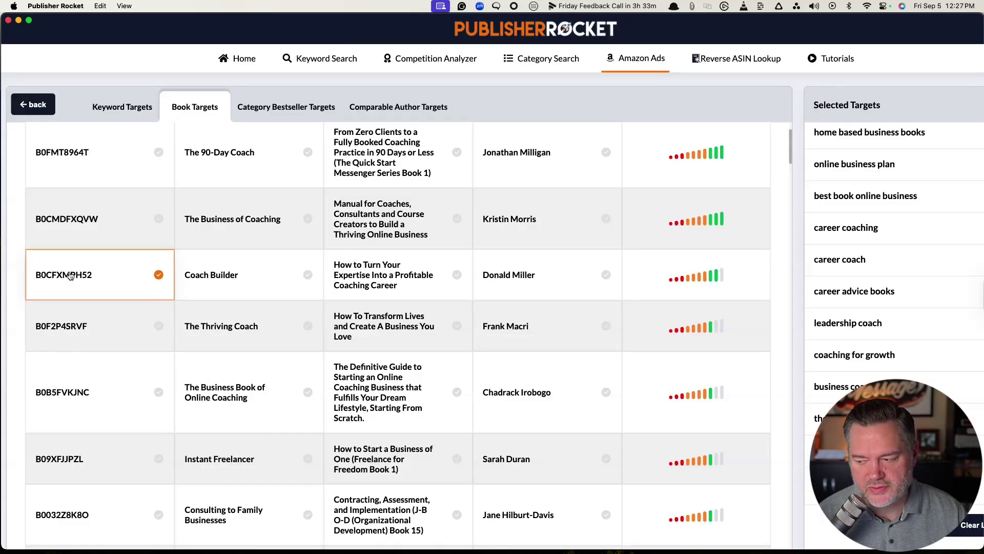
- Preview the Industries category bestsellers, then expand one comparable author's books, including Leveraged Consulting in the Digital Age
{"action": "left_click", "coordinate": [272, 117]}
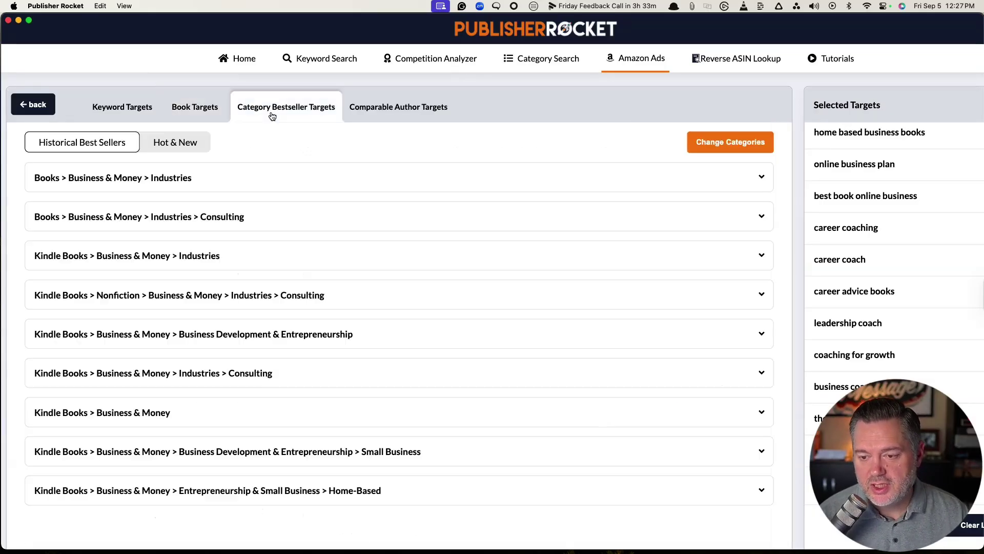
{"action": "left_click", "coordinate": [269, 180]}
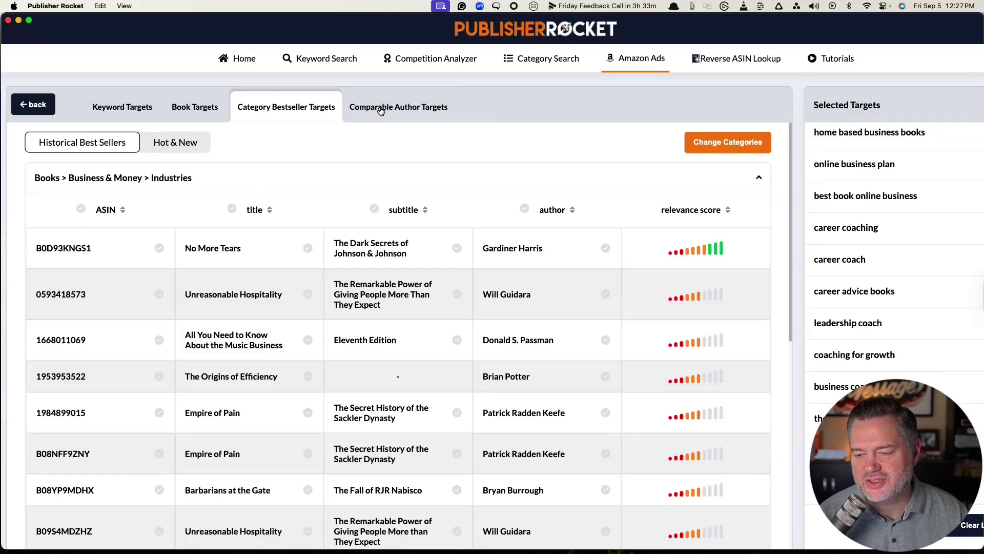
{"action": "left_click", "coordinate": [380, 111]}
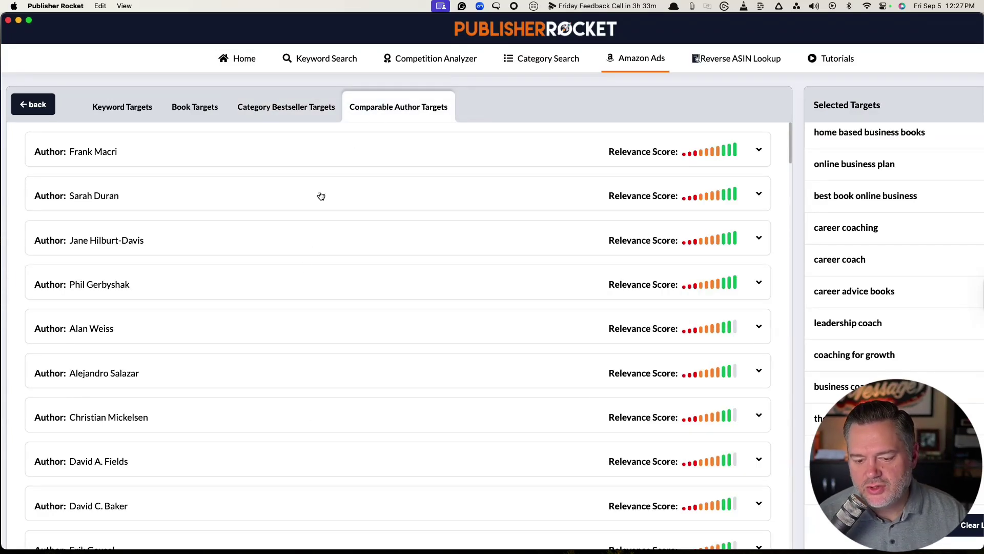
{"action": "scroll", "coordinate": [321, 195], "scroll_direction": "down", "scroll_amount": 5}
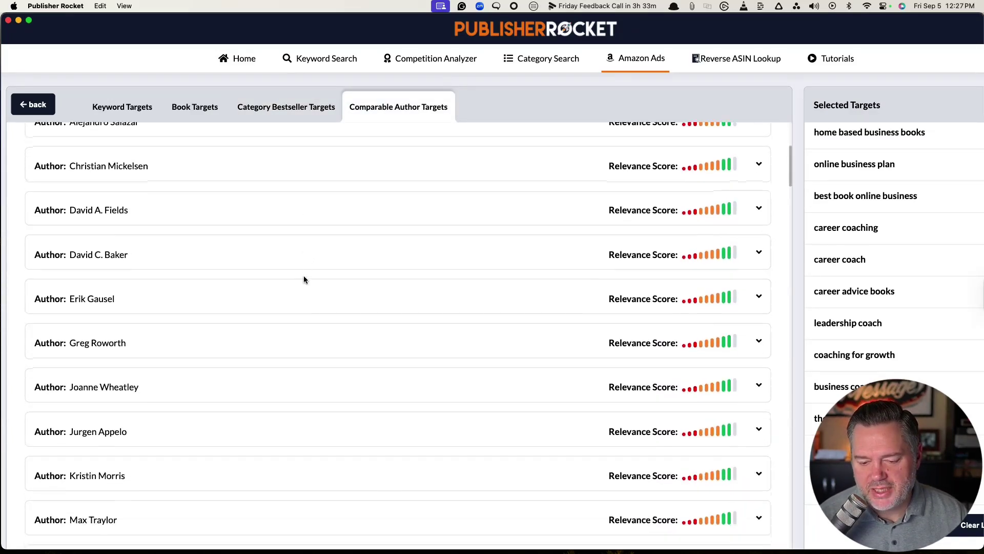
{"action": "scroll", "coordinate": [304, 279], "scroll_direction": "down", "scroll_amount": 6}
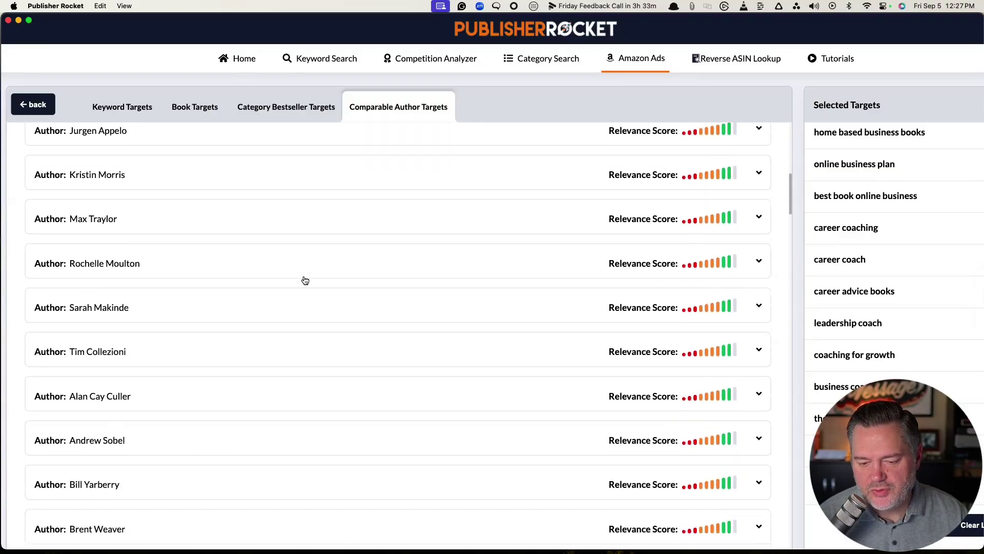
{"action": "scroll", "coordinate": [305, 280], "scroll_direction": "down", "scroll_amount": 6}
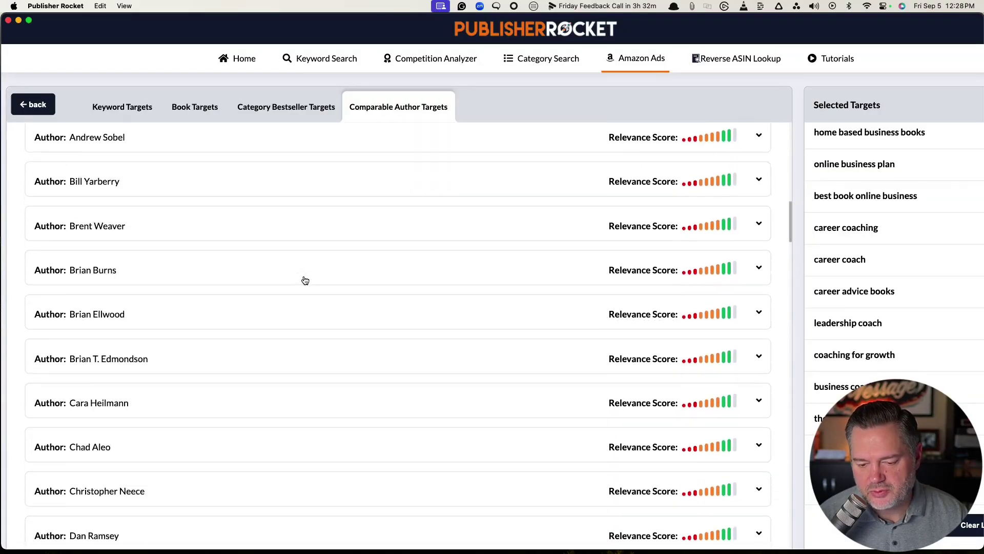
{"action": "scroll", "coordinate": [306, 280], "scroll_direction": "down", "scroll_amount": 8}
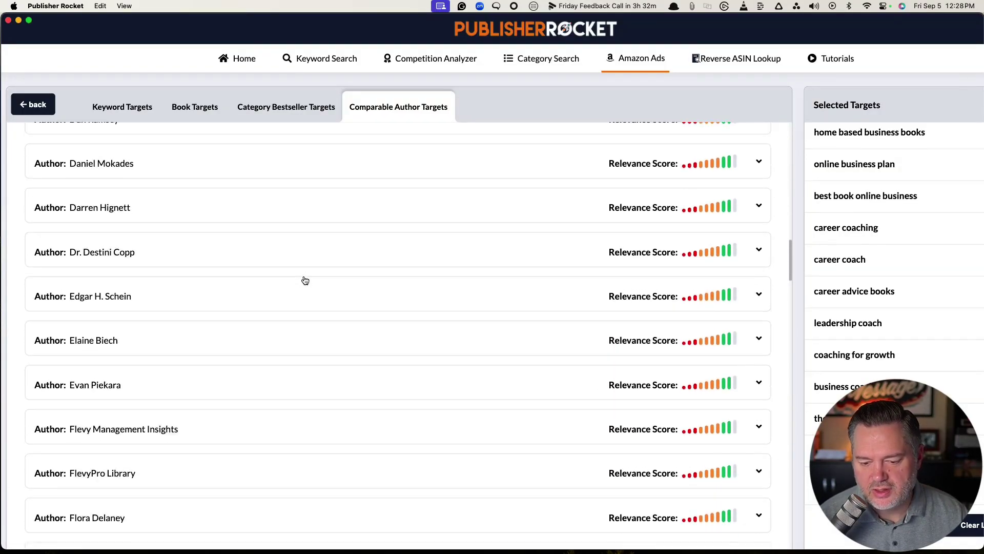
{"action": "scroll", "coordinate": [305, 280], "scroll_direction": "down", "scroll_amount": 9}
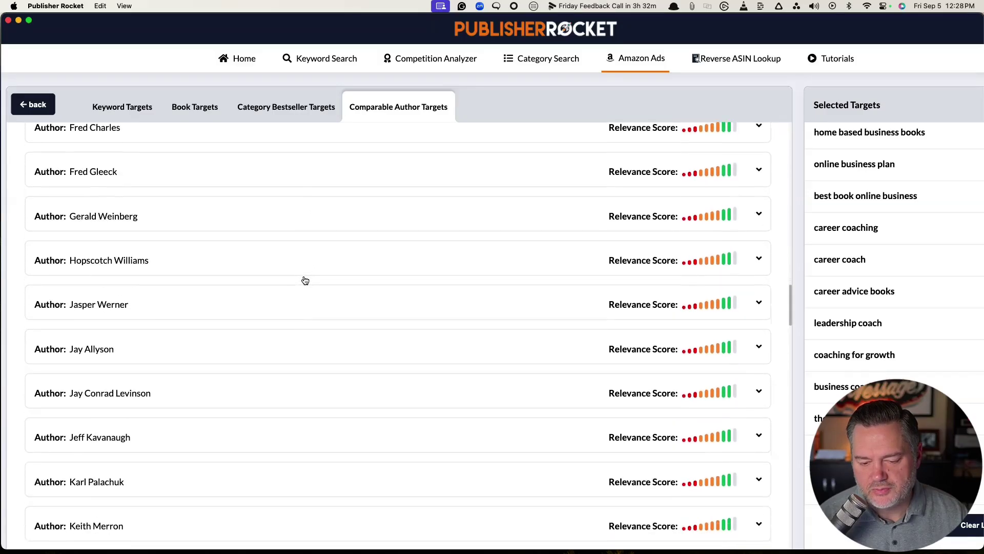
{"action": "scroll", "coordinate": [305, 280], "scroll_direction": "down", "scroll_amount": 3}
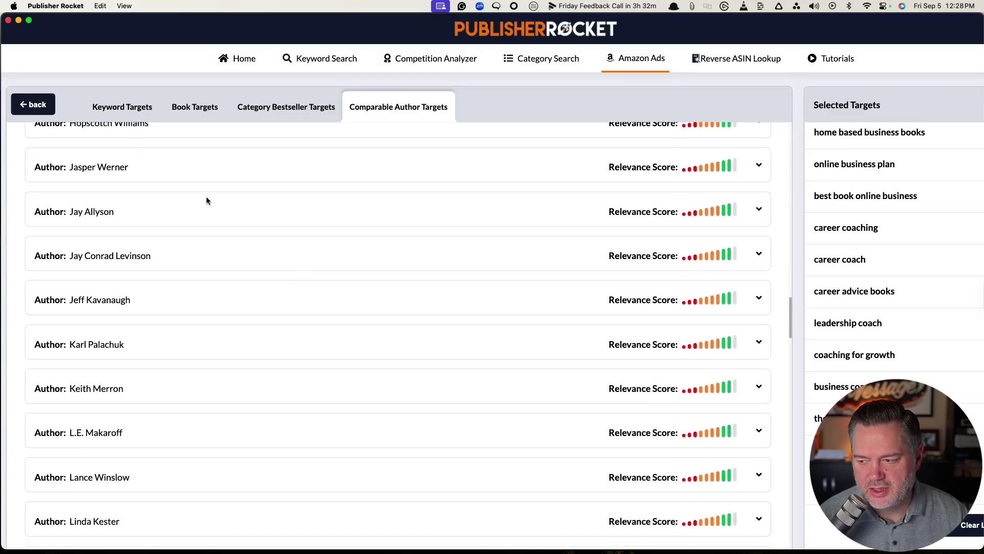
{"action": "left_click", "coordinate": [207, 201]}
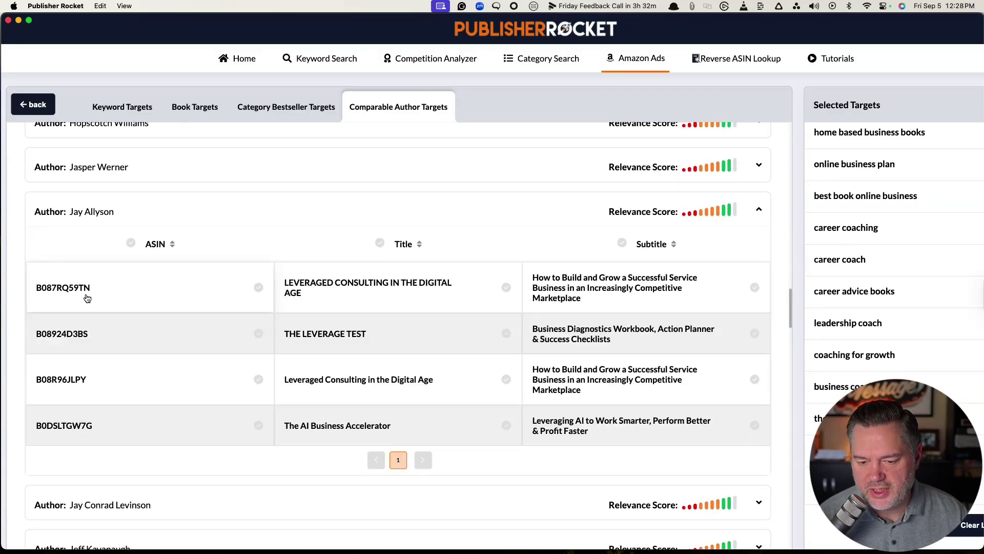